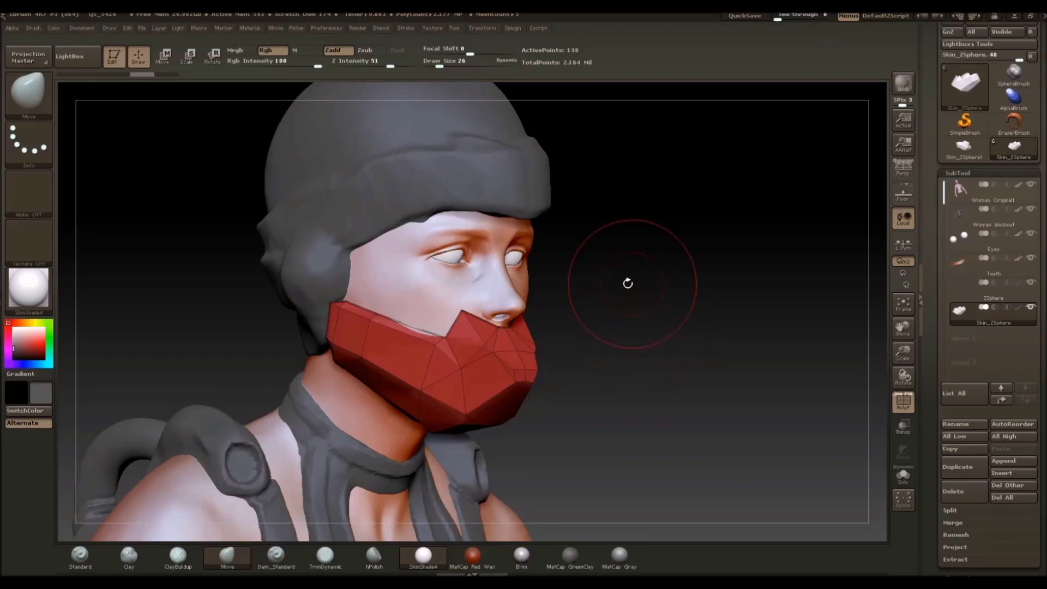
Check the low-poly mask from all sides and nudge the points on its cheek area with the Move brush
left_click_drag(627, 281, 690, 296)
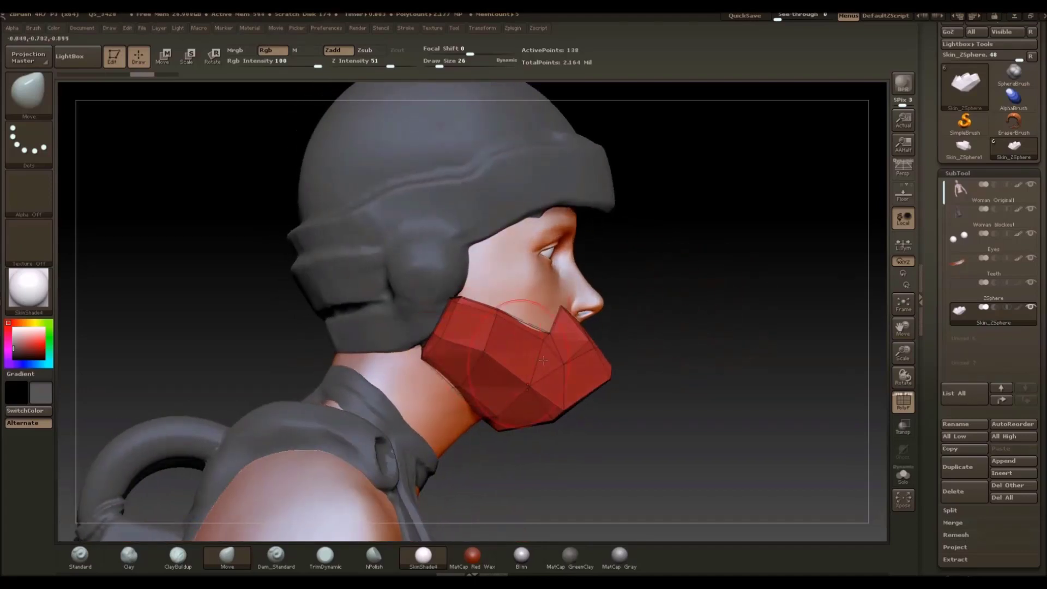
left_click_drag(689, 334, 607, 340)
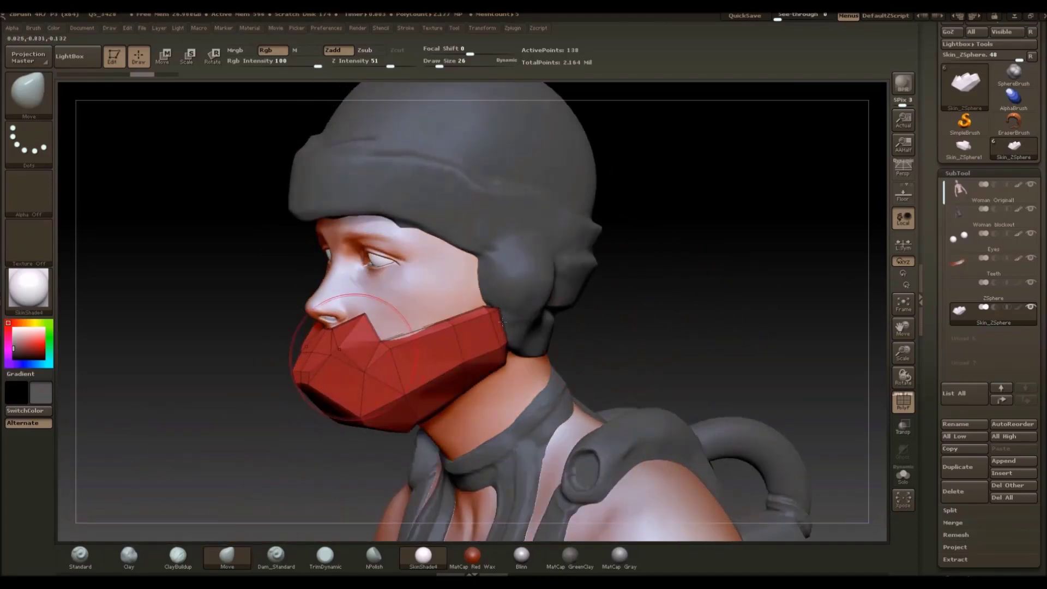
left_click_drag(747, 262, 714, 276)
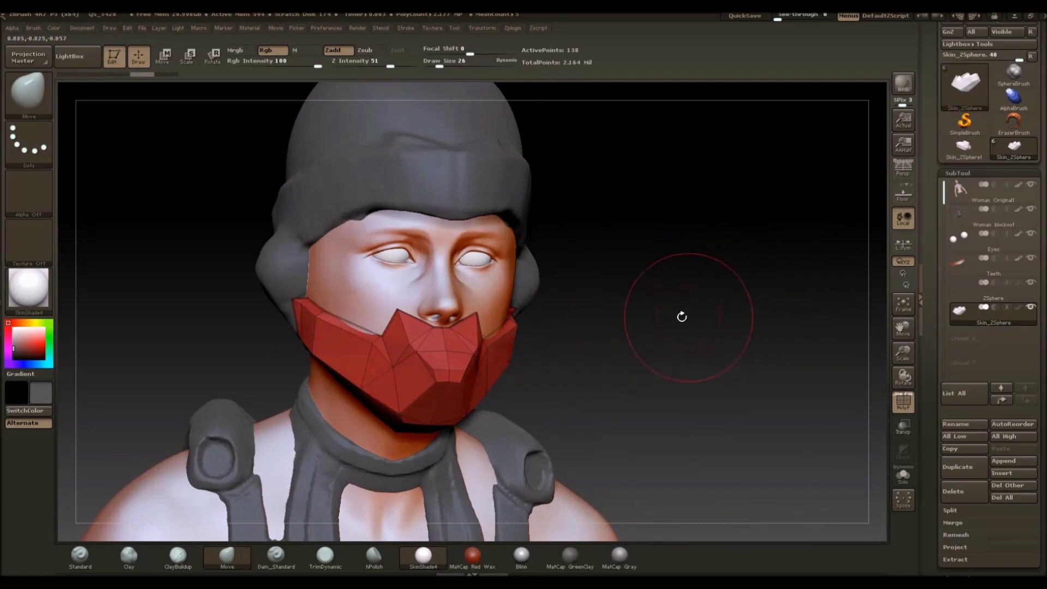
mouse_move(680, 313)
left_mouse_down()
mouse_move(610, 312)
mouse_move(659, 320)
mouse_move(524, 359)
left_mouse_up()
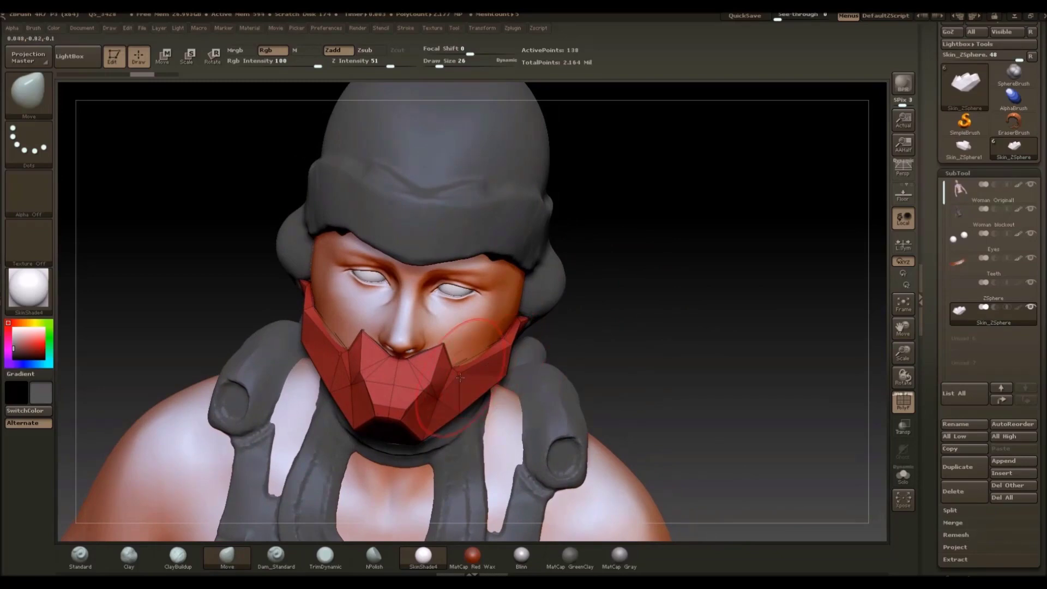
left_click_drag(459, 377, 474, 399)
mouse_move(681, 301)
left_mouse_down()
mouse_move(597, 322)
mouse_move(613, 340)
mouse_move(677, 286)
left_mouse_up()
left_click_drag(708, 320, 490, 376)
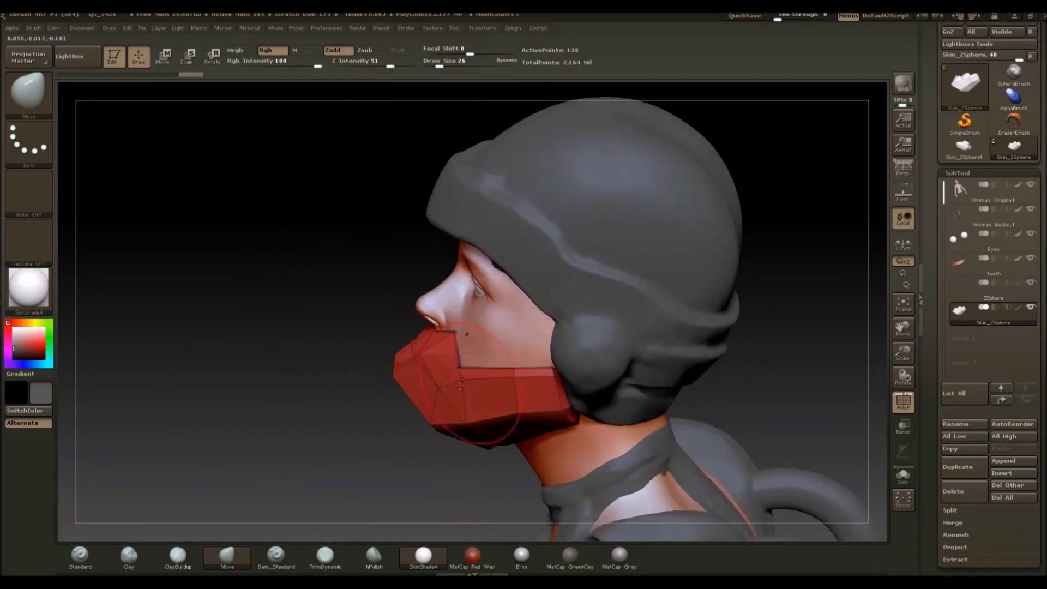
left_click_drag(315, 412, 337, 397)
left_click_drag(790, 269, 834, 267)
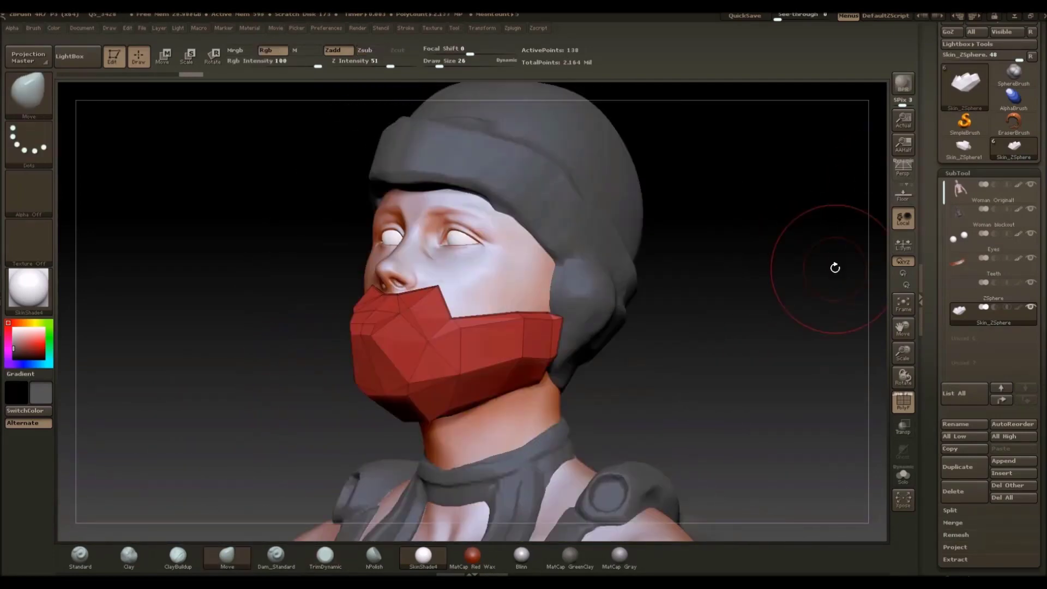
Hide all other subtools so only the mask is displayed, and examine its outer shape and inner wall
left_click(1030, 307, "shift")
left_click_drag(685, 275, 294, 327)
left_click_drag(177, 226, 313, 357, "alt")
left_click_drag(234, 305, 71, 118, "alt")
left_click_drag(334, 378, 362, 298, "alt")
left_click_drag(676, 219, 695, 275, "alt")
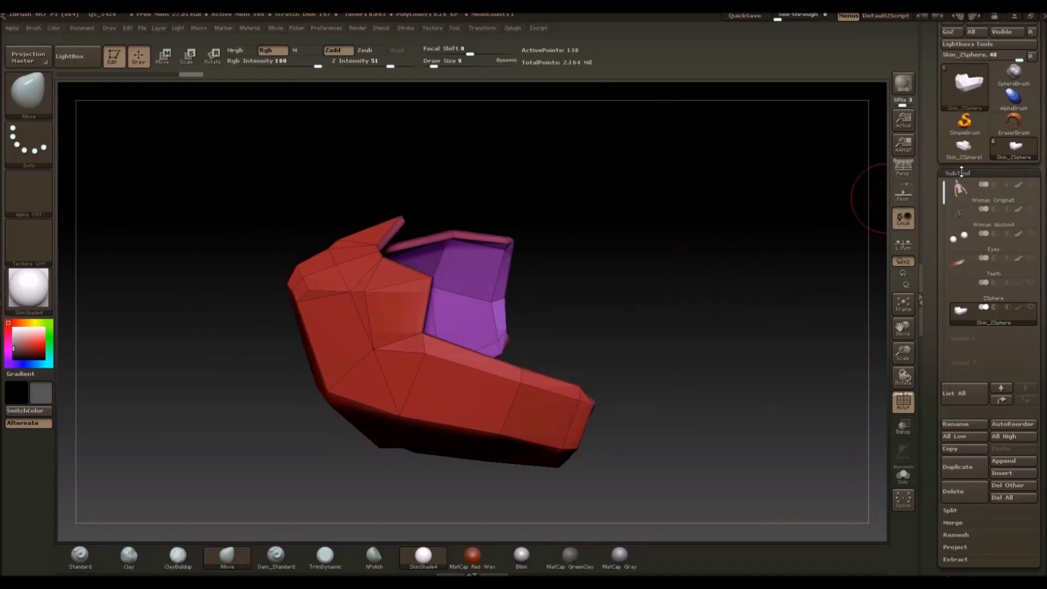
left_click_drag(619, 320, 616, 320)
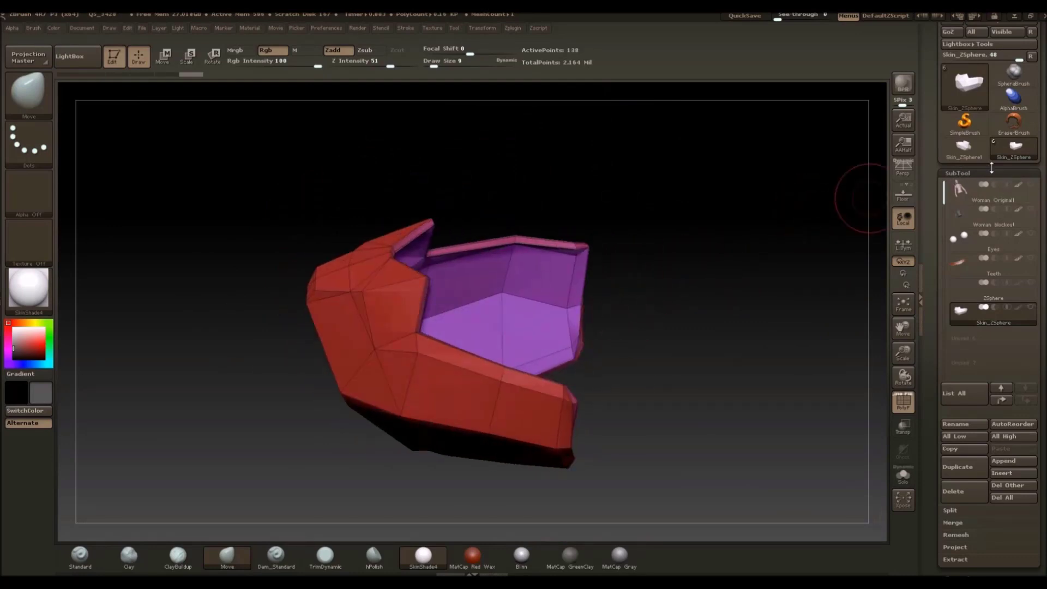
Divide the mask's geometry four times to reach subdivision level 5
left_click(985, 172)
left_click(962, 187)
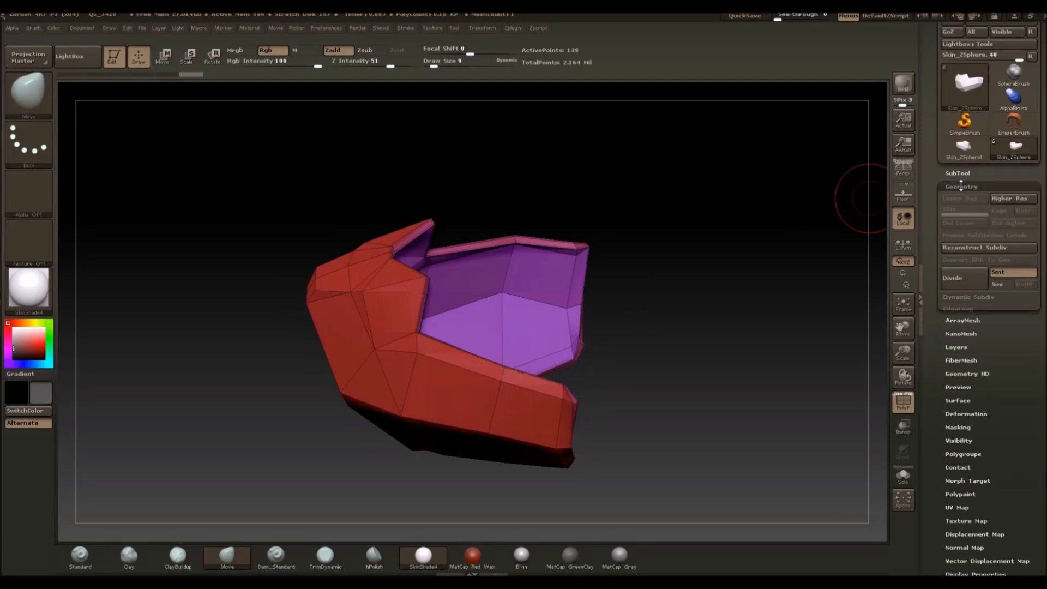
left_click(968, 284)
left_click(969, 285)
left_click(968, 285)
left_click(969, 285)
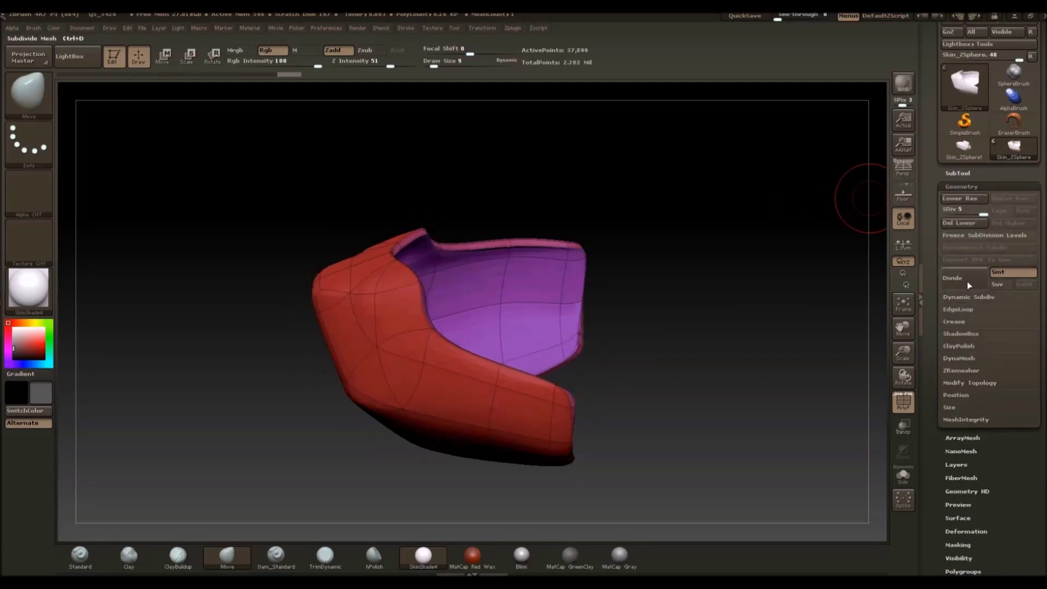
Turn off the polyframe and examine the smoothed mask's rim, inner surface and outer surface
left_click_drag(721, 265, 685, 277)
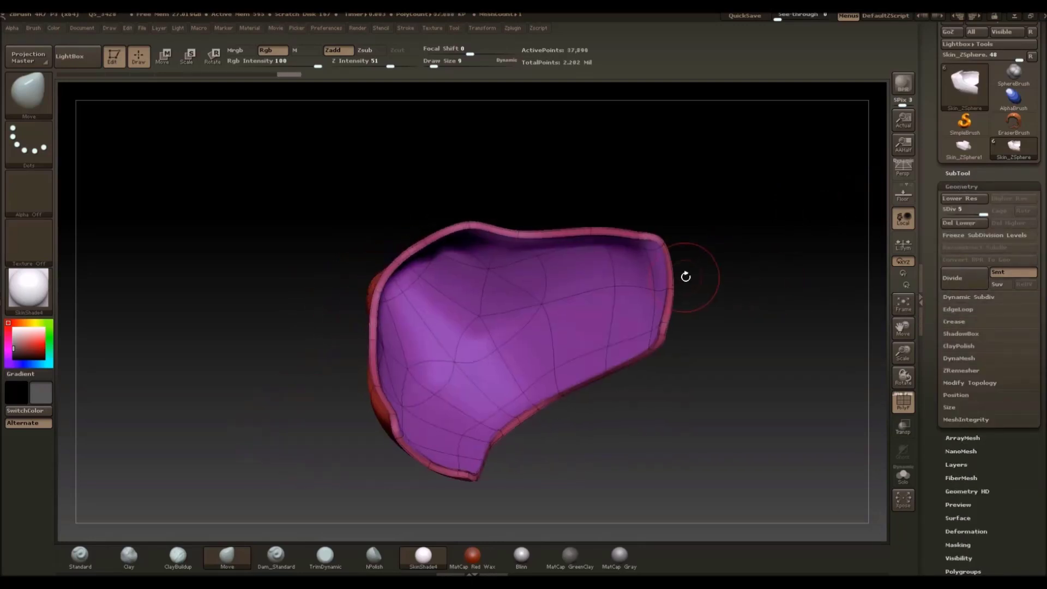
left_click(901, 412)
left_click_drag(532, 191, 507, 305, "alt")
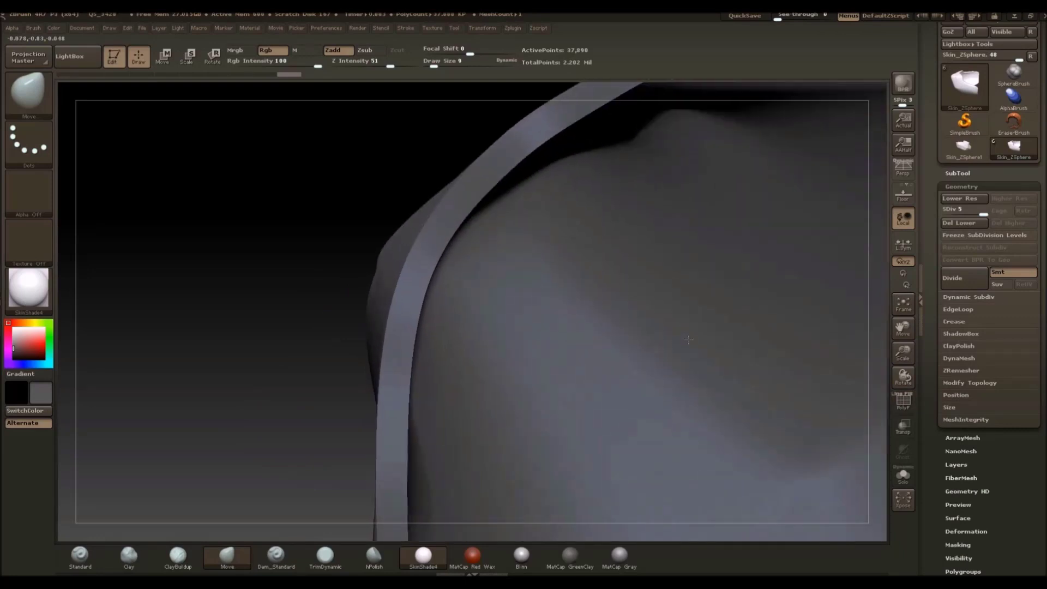
left_click_drag(287, 338, 166, 183, "alt")
left_click_drag(218, 227, 389, 280)
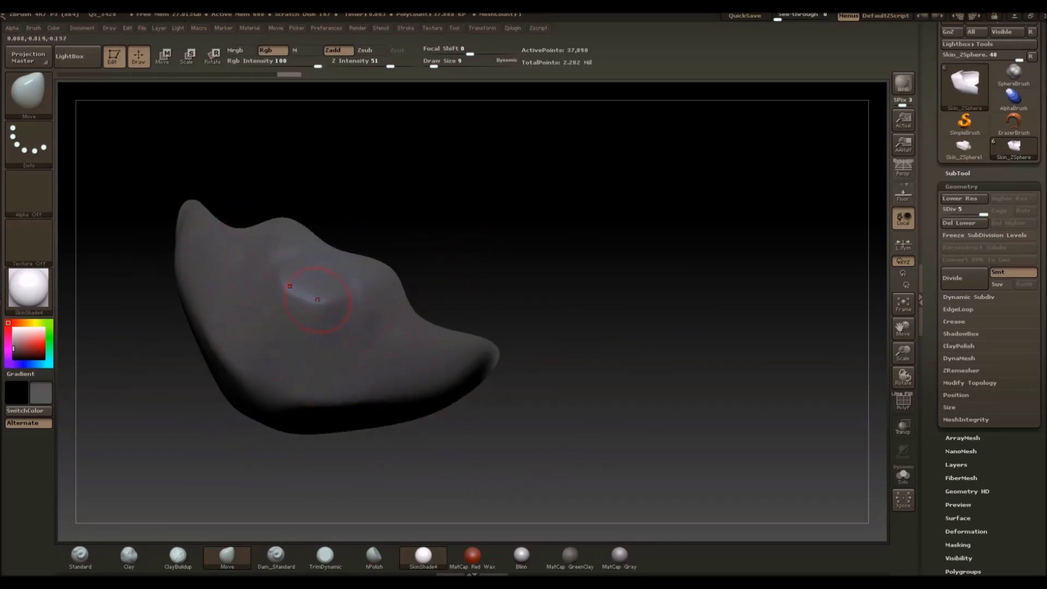
left_click_drag(543, 224, 519, 215)
left_click_drag(610, 306, 568, 275)
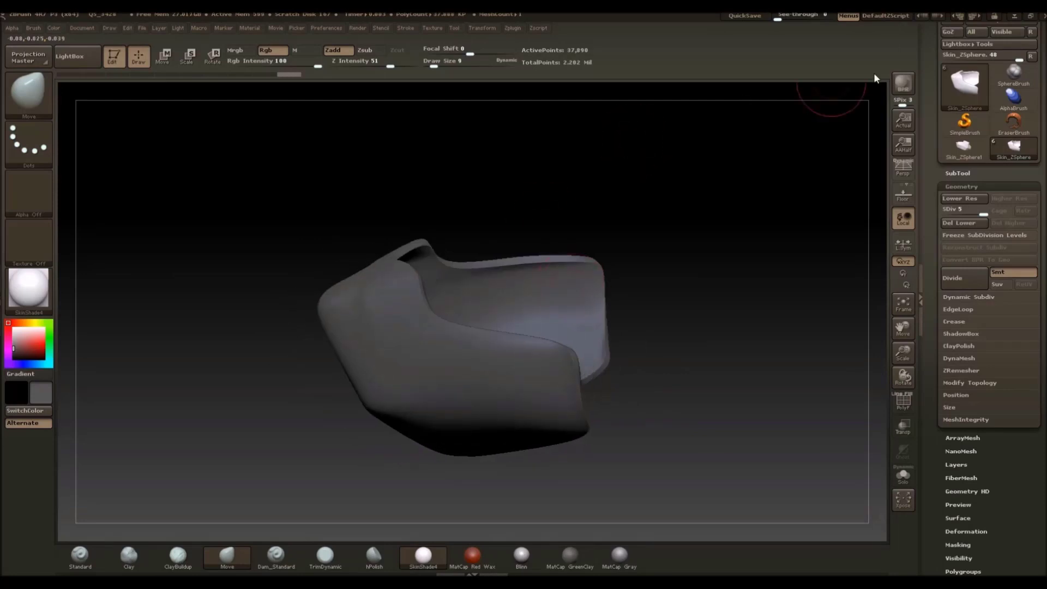
left_click_drag(755, 191, 689, 187)
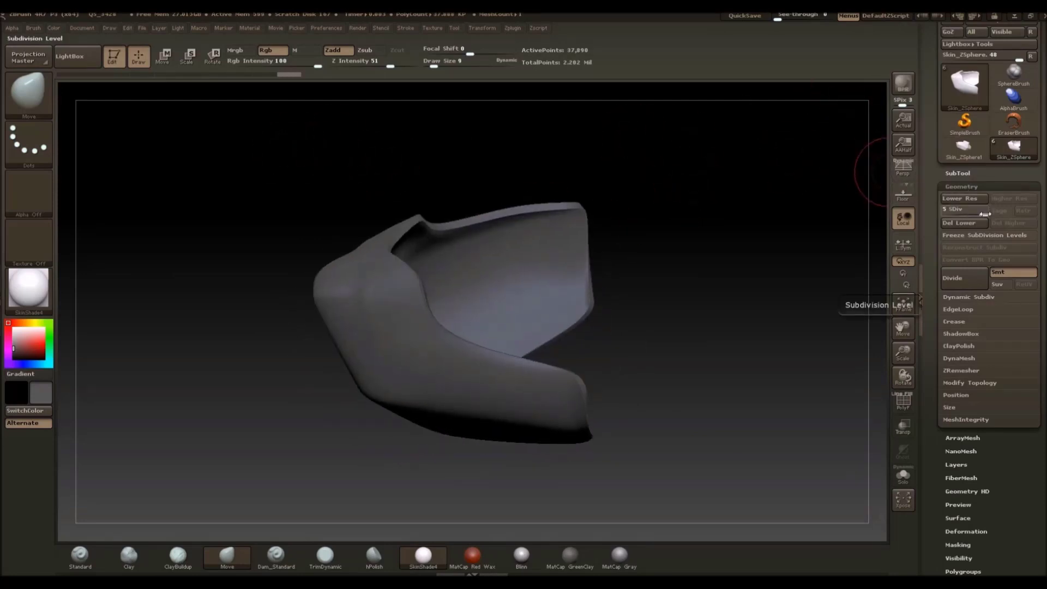
Return the mask to subdivision level 1, delete its higher subdivision levels and show the polyframe again
left_click_drag(984, 214, 975, 213)
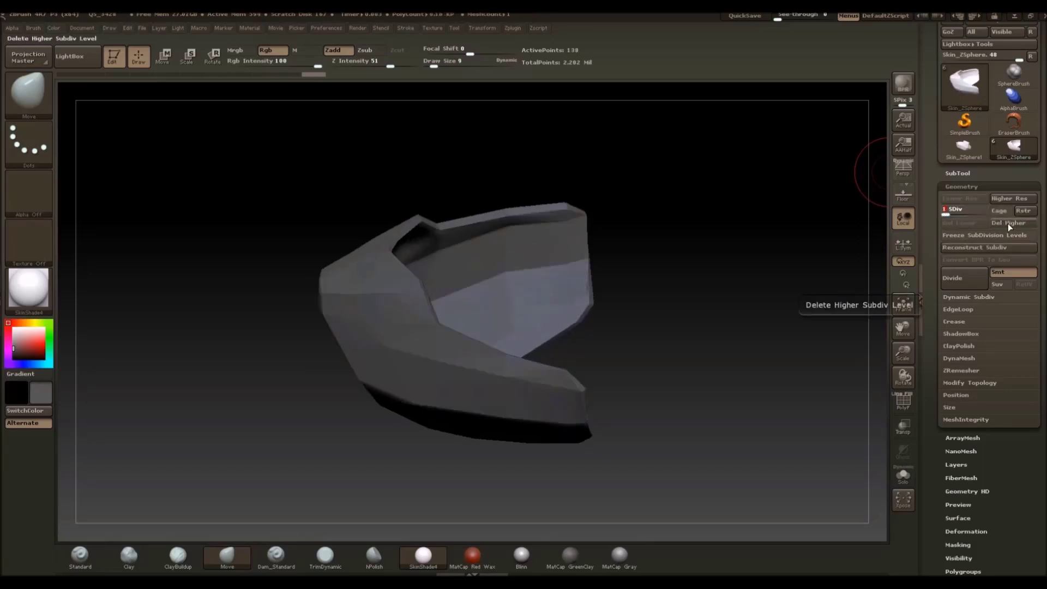
left_click(1007, 223)
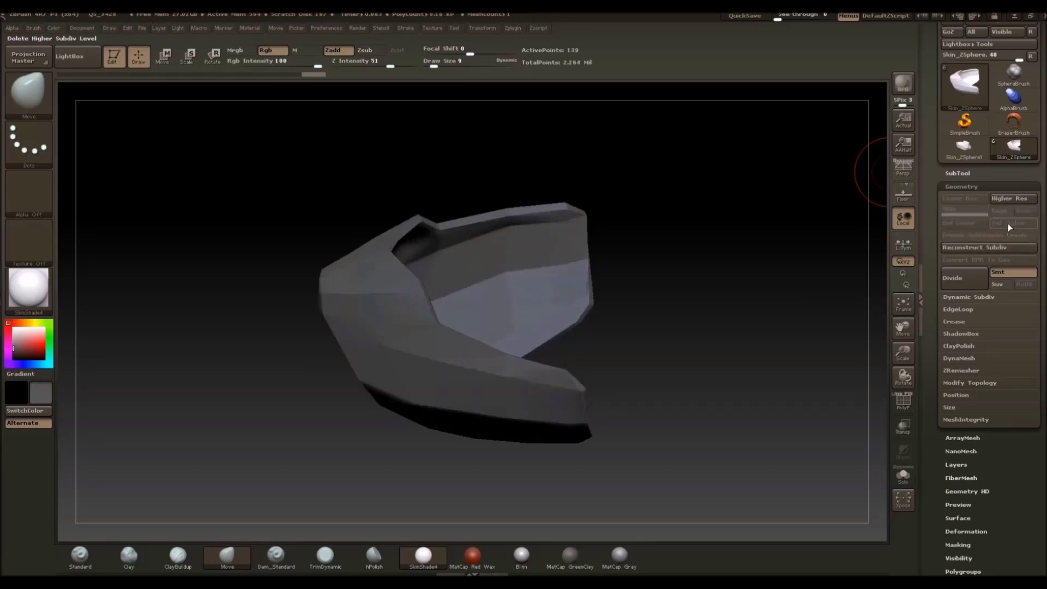
left_click(903, 401)
left_click_drag(747, 310, 740, 271)
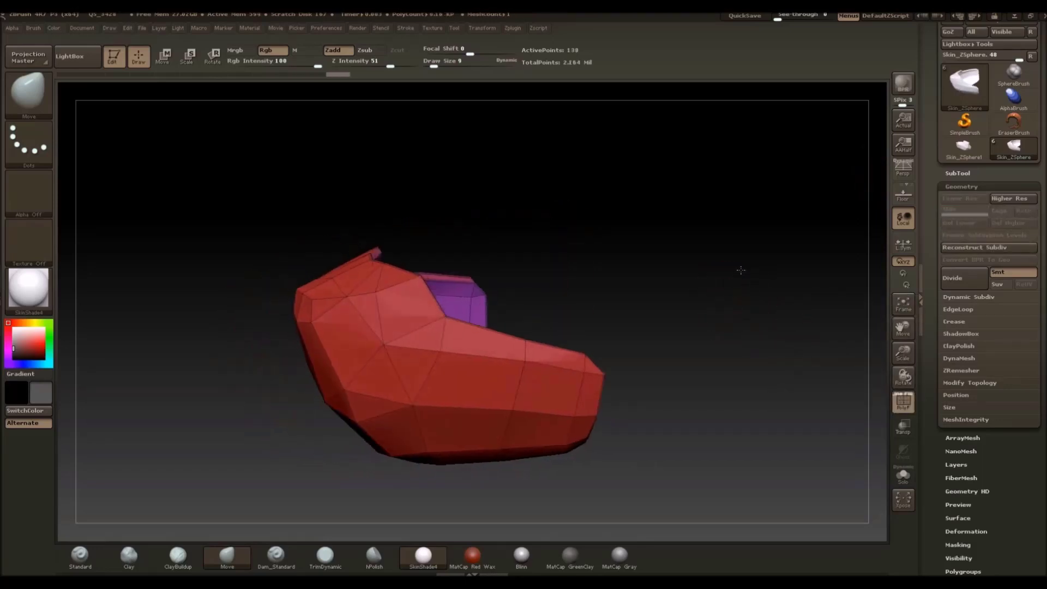
Enable Dynamic Subdiv for the mask and examine the smoothed preview with the polyframe shown
left_click(957, 187)
left_click(956, 187)
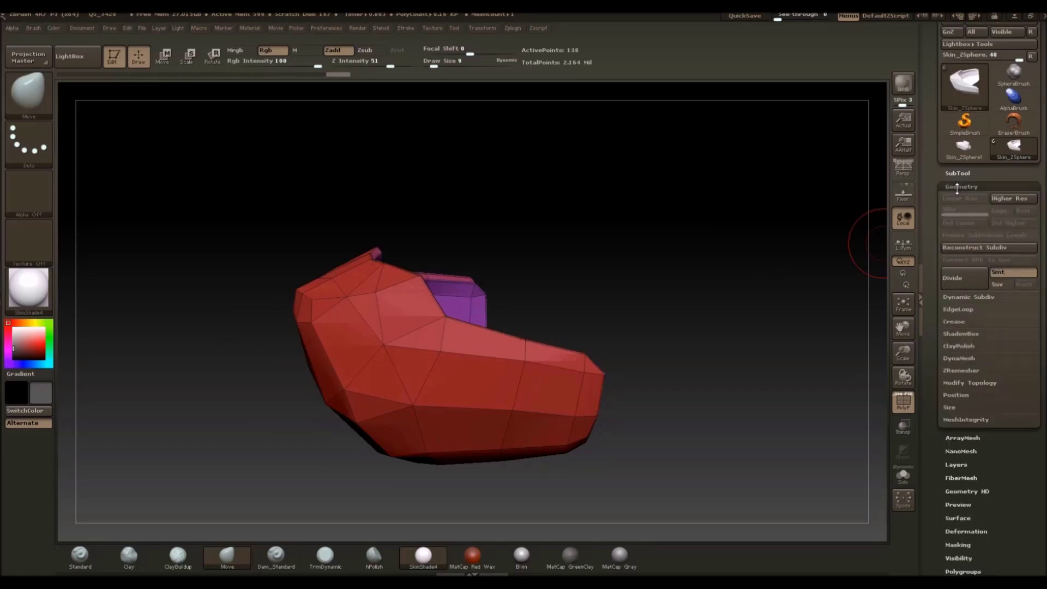
left_click(960, 297)
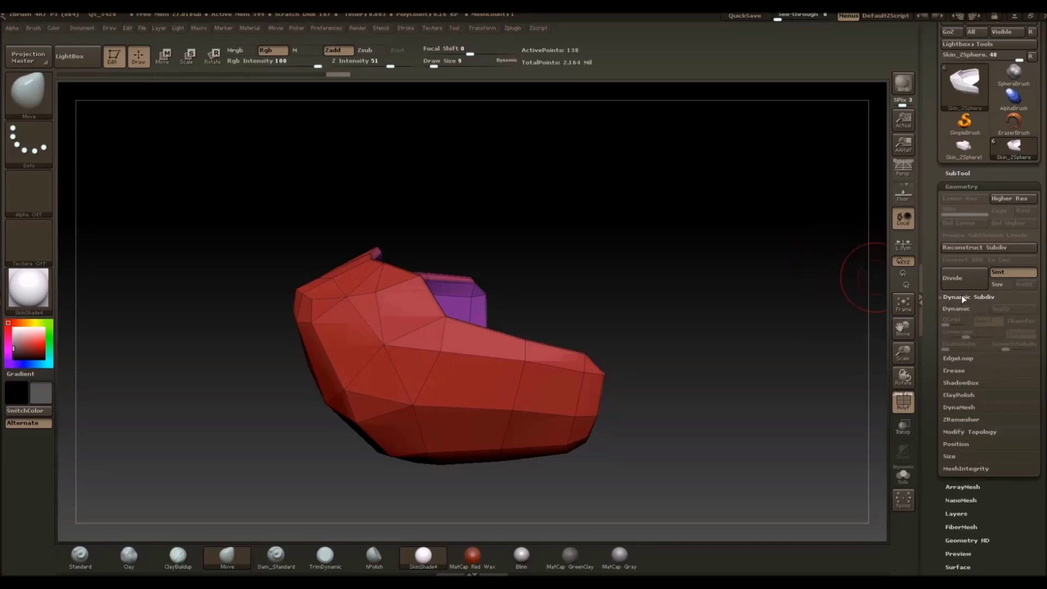
left_click(961, 297)
left_click(960, 297)
left_click(967, 309)
mouse_move(836, 292)
left_mouse_down()
mouse_move(791, 294)
mouse_move(855, 292)
left_mouse_up()
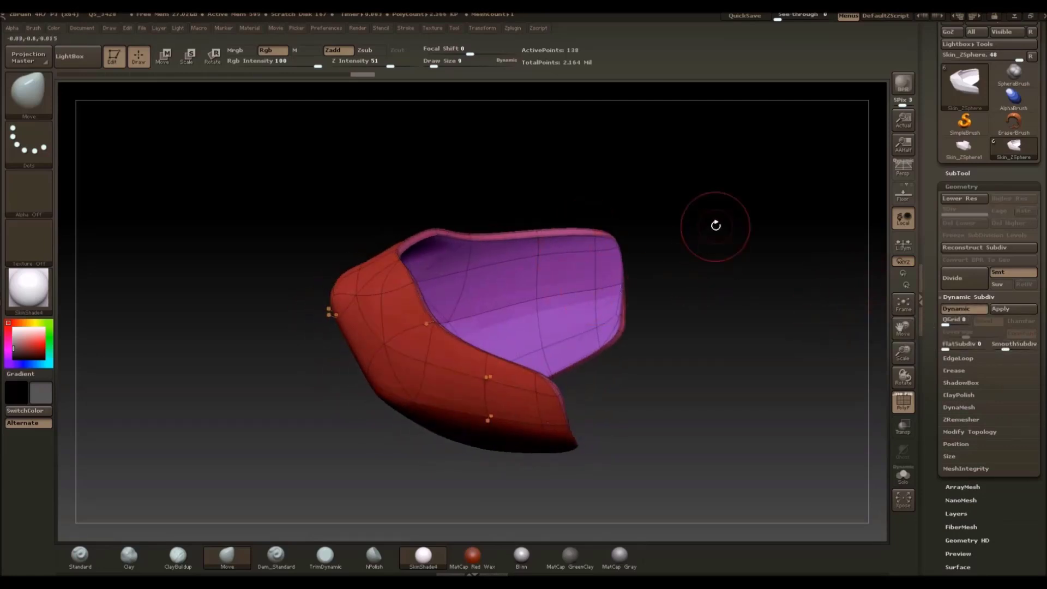
left_click_drag(712, 224, 743, 238)
left_click_drag(738, 315, 672, 341)
Switch Dynamic Subdiv off and on repeatedly to compare the low-poly mask with its smoothed preview
left_click(959, 310)
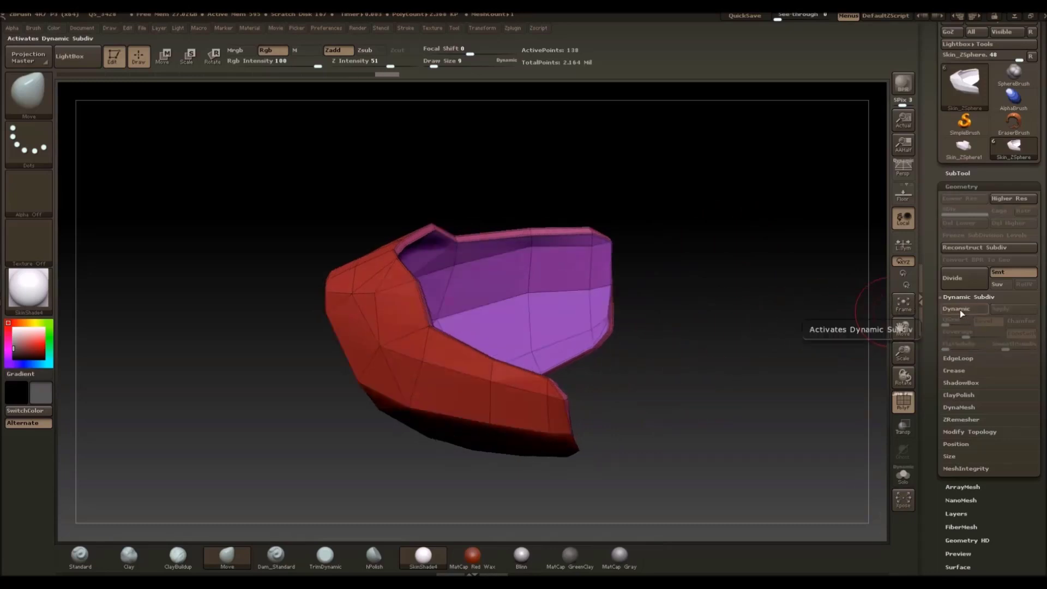
left_click(959, 310)
left_click(959, 309)
left_click(959, 310)
left_click(960, 309)
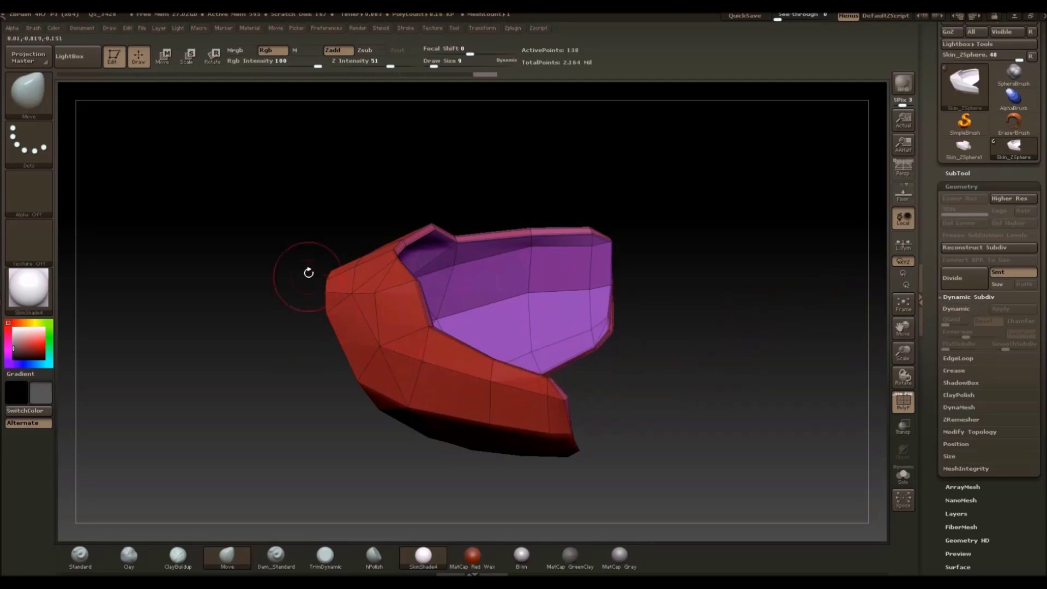
key("d")
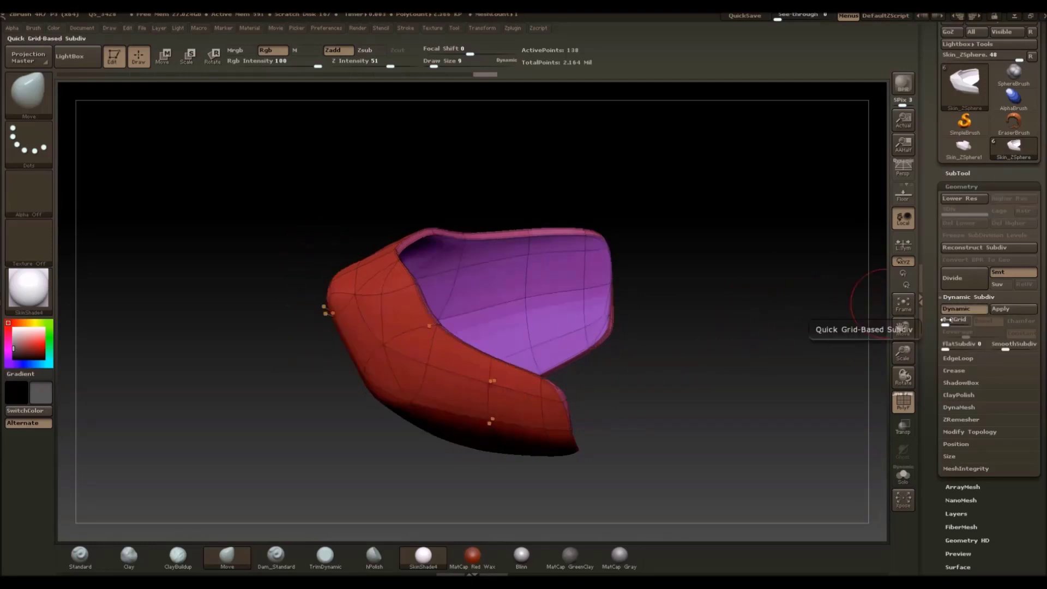
Set the SmoothSubdiv level of Dynamic Subdiv to 4 and turn off the polyframe
left_click(1021, 358)
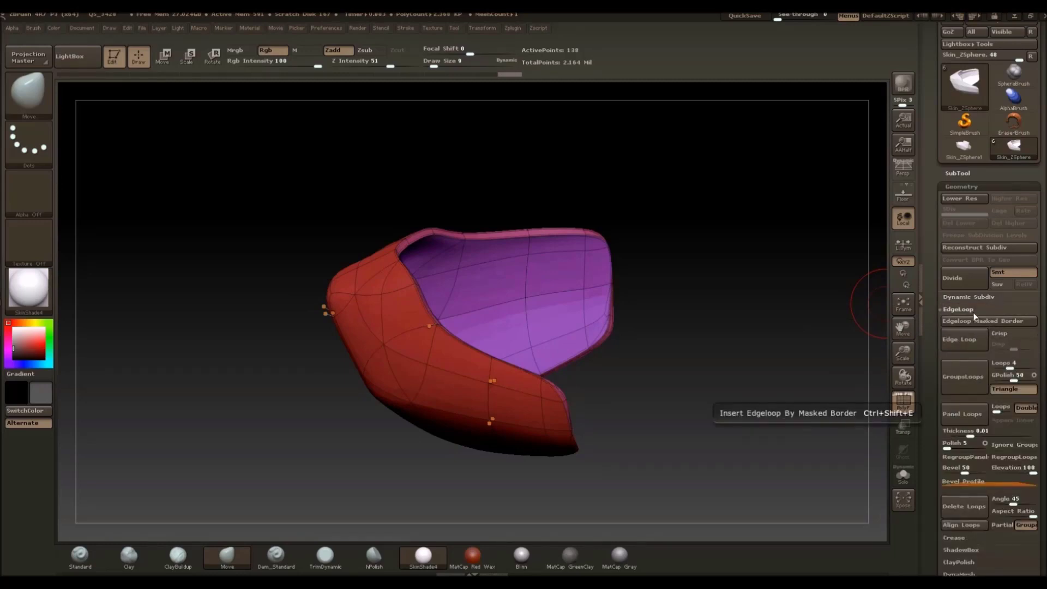
left_click(970, 298)
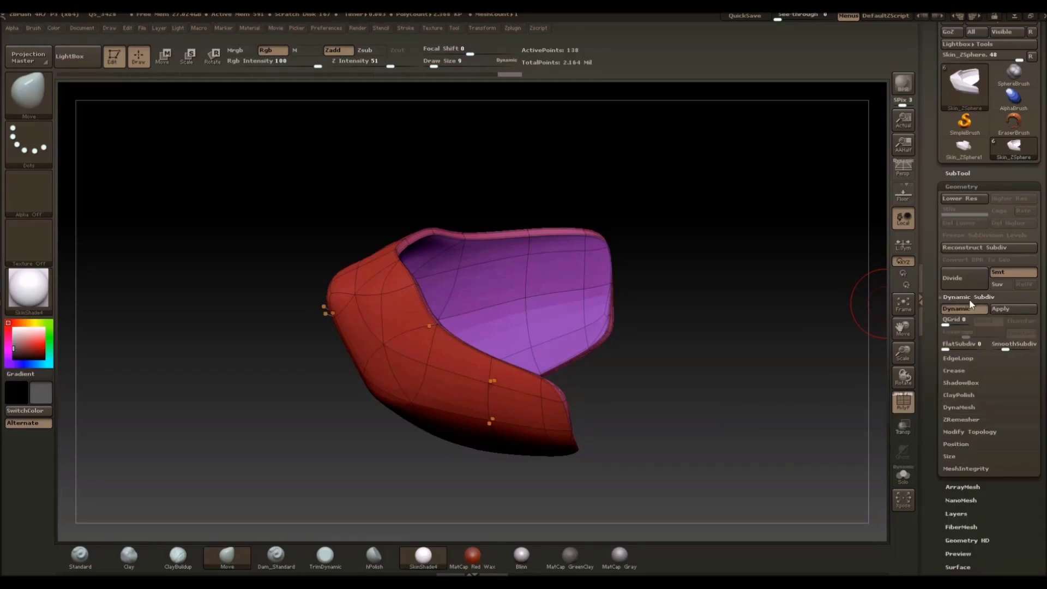
left_click_drag(1001, 349, 1015, 348)
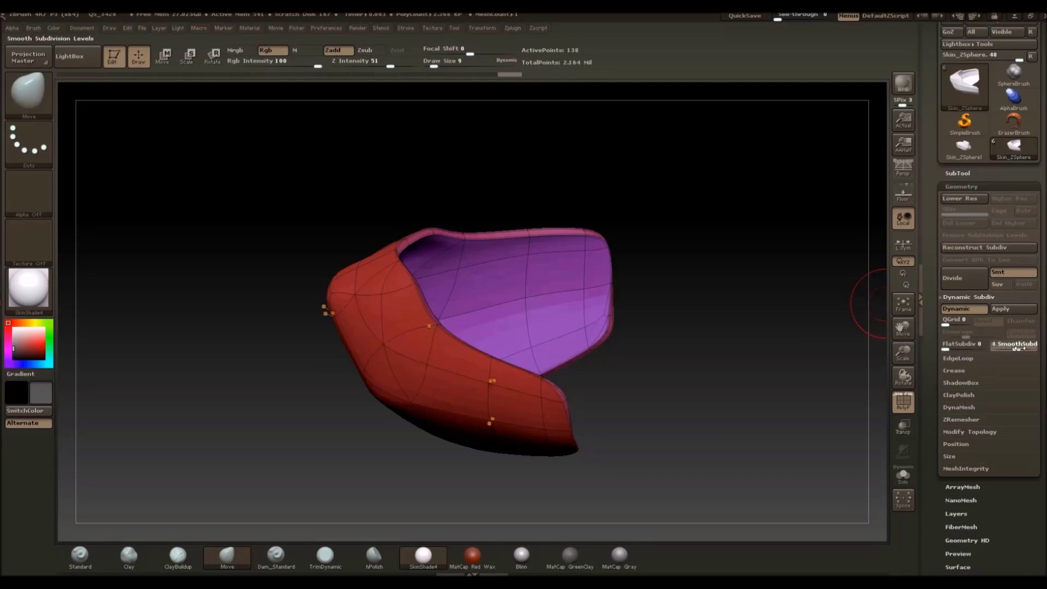
left_click_drag(672, 338, 725, 289)
left_click(899, 403)
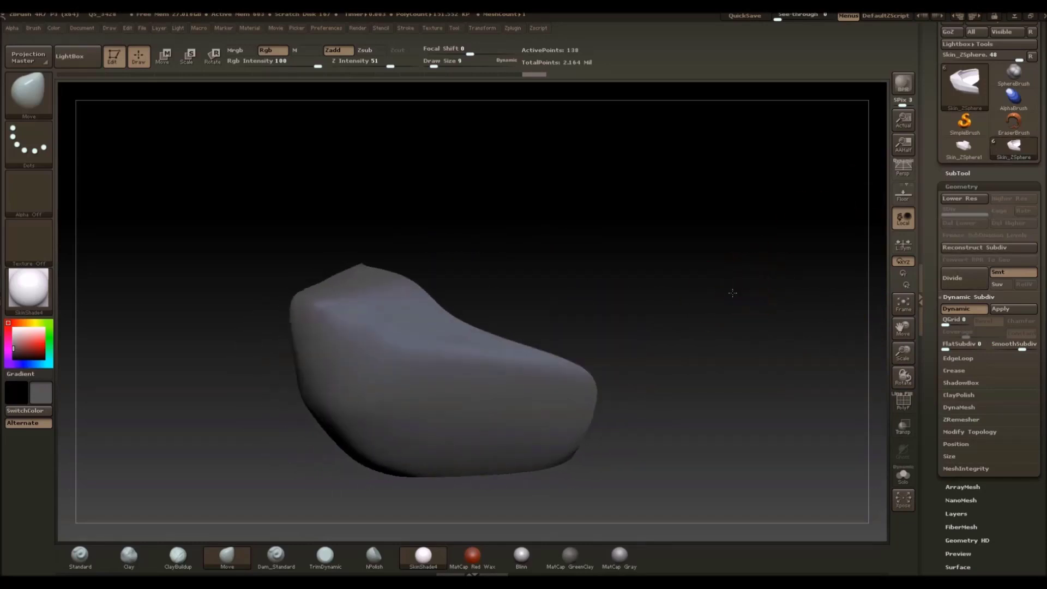
Toggle Dynamic Subdiv to compare the faceted mask with the level 4 smoothing, without the polyframe
left_click(965, 308)
left_click(966, 307)
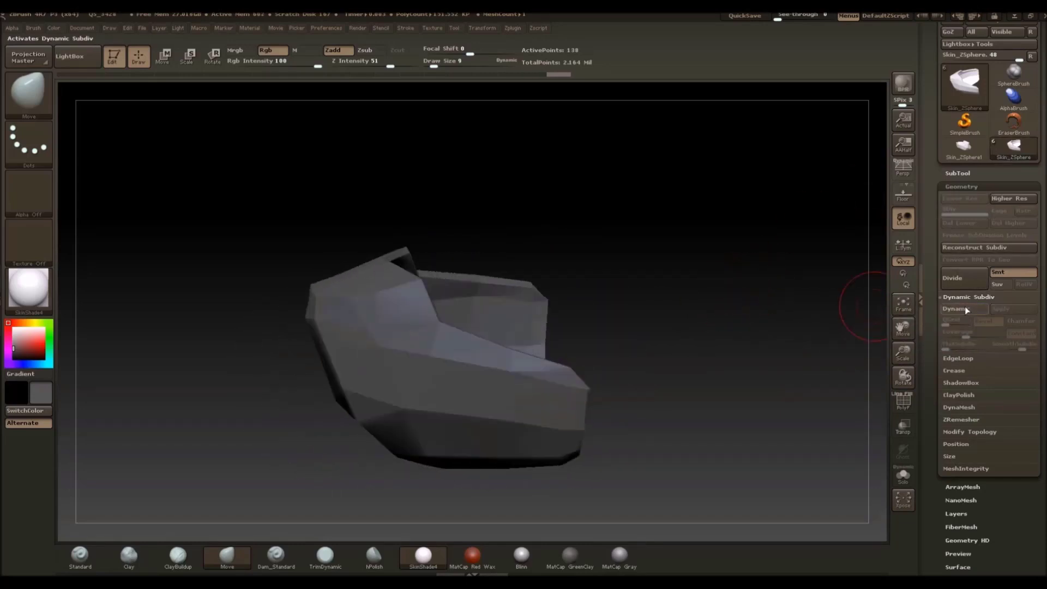
left_click(966, 307)
left_click(966, 308)
left_click(966, 308)
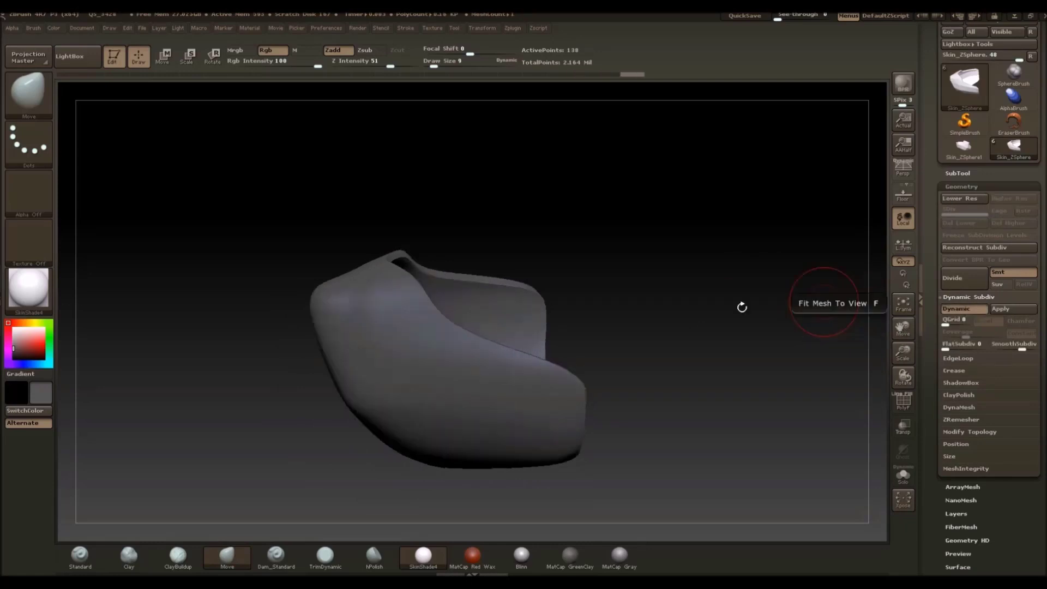
left_click_drag(740, 303, 815, 328)
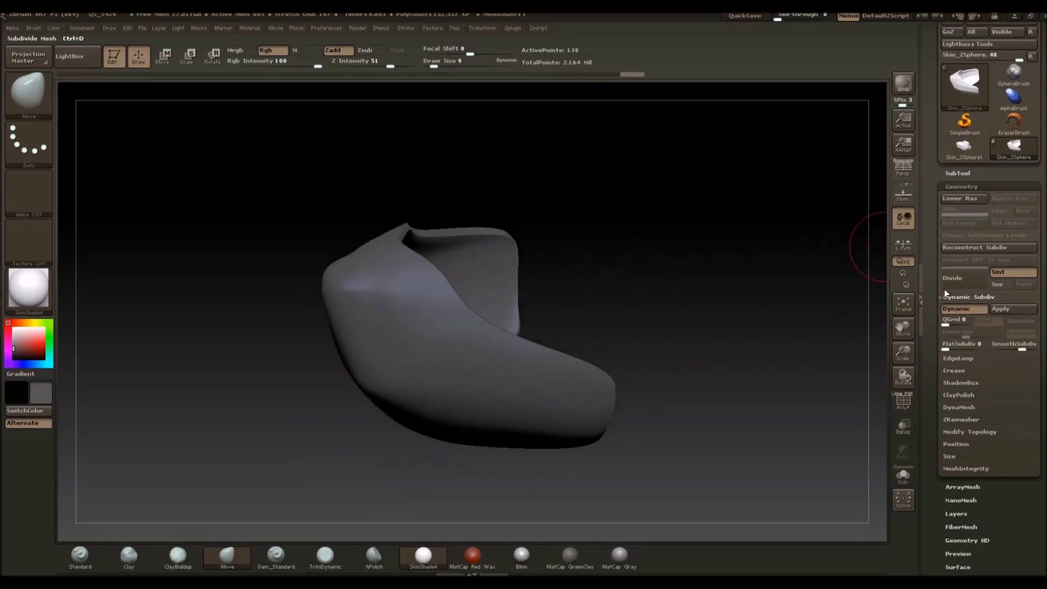
Turn off Dynamic Subdiv and show the polyframe on the low-poly mask
left_click(955, 309)
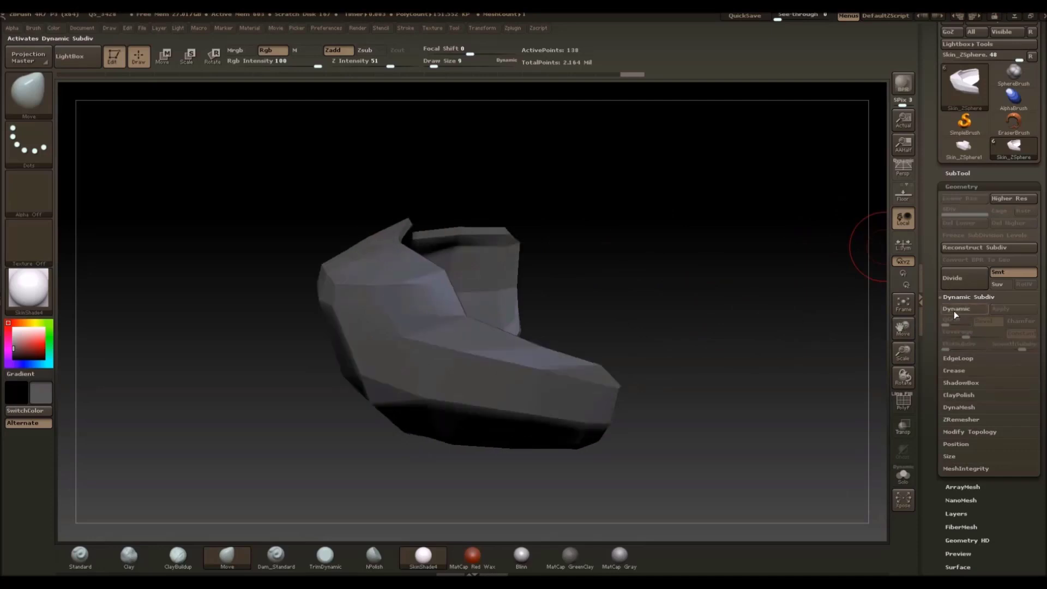
left_click(903, 402)
Assign the whole mask, including its inner surface and rim, to a single polygroup
left_click_drag(712, 315, 658, 321)
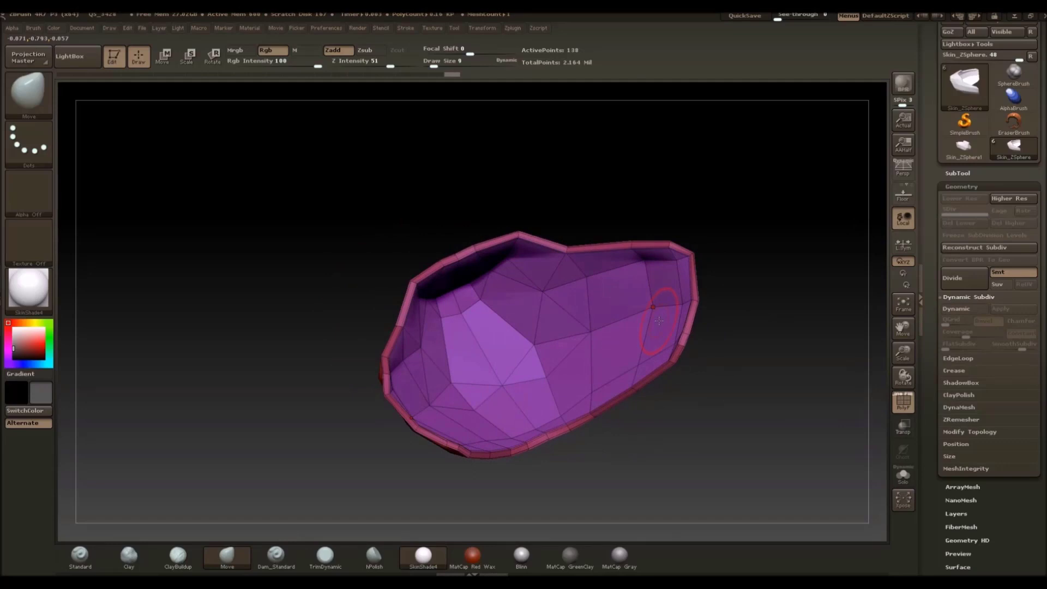
mouse_move(460, 215)
left_mouse_down()
mouse_move(432, 215)
mouse_move(468, 200)
left_mouse_up()
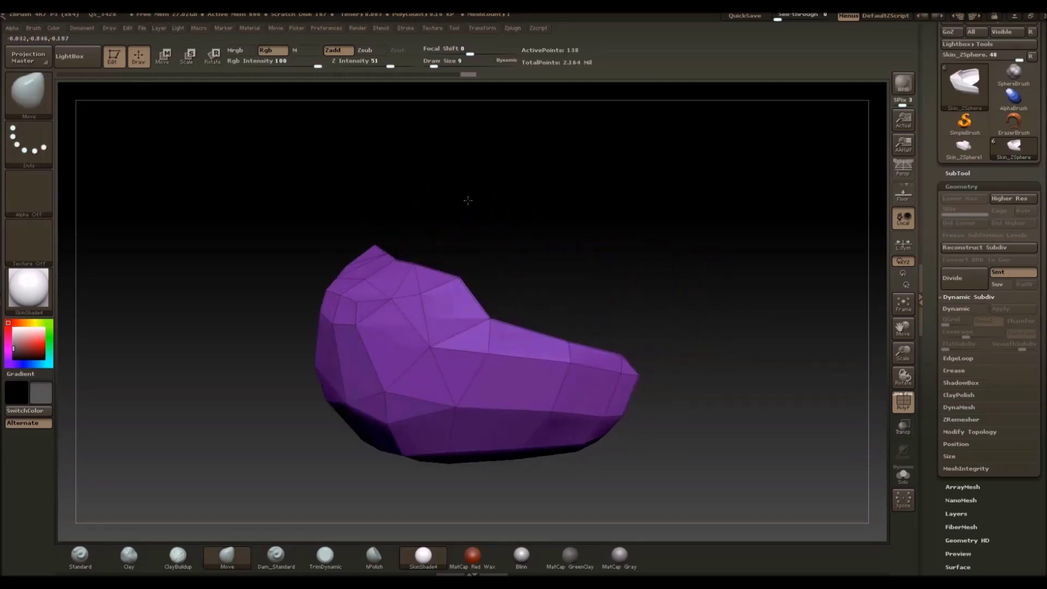
mouse_move(588, 233)
left_mouse_down("alt")
mouse_move(643, 217)
mouse_move(692, 224)
mouse_move(671, 218)
left_mouse_up("alt")
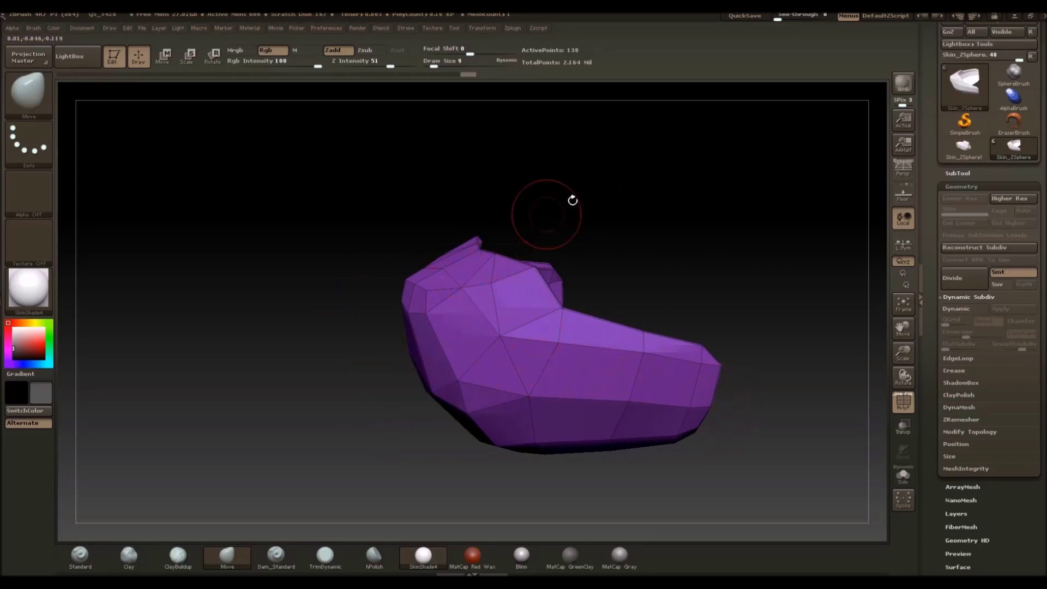
With the ZModeler brush, insert a single edge loop across the side of the mask, midway between two existing vertical loops
left_click_drag(573, 200, 665, 234)
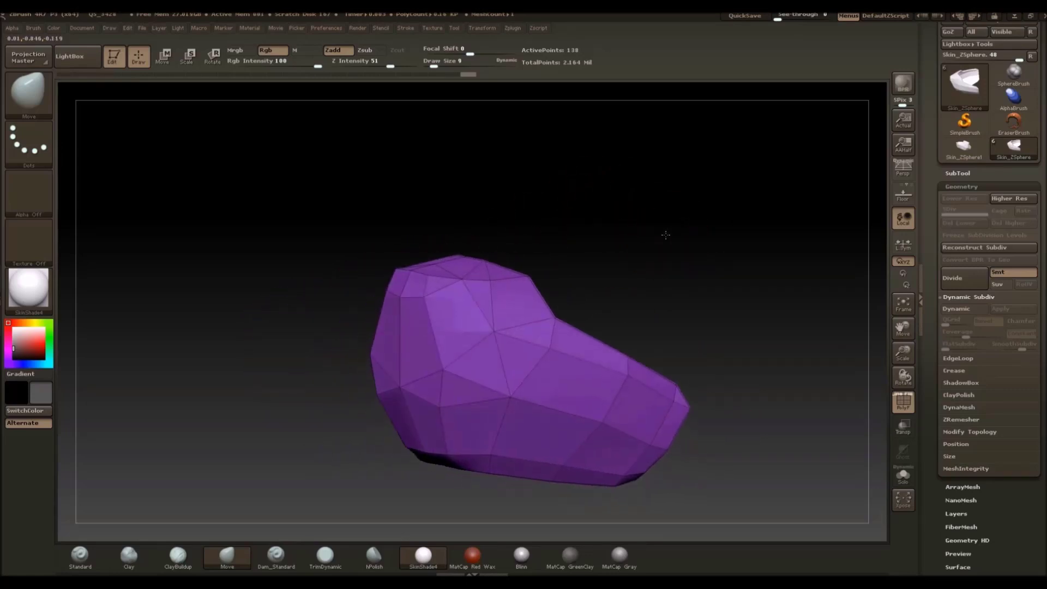
left_click(52, 111)
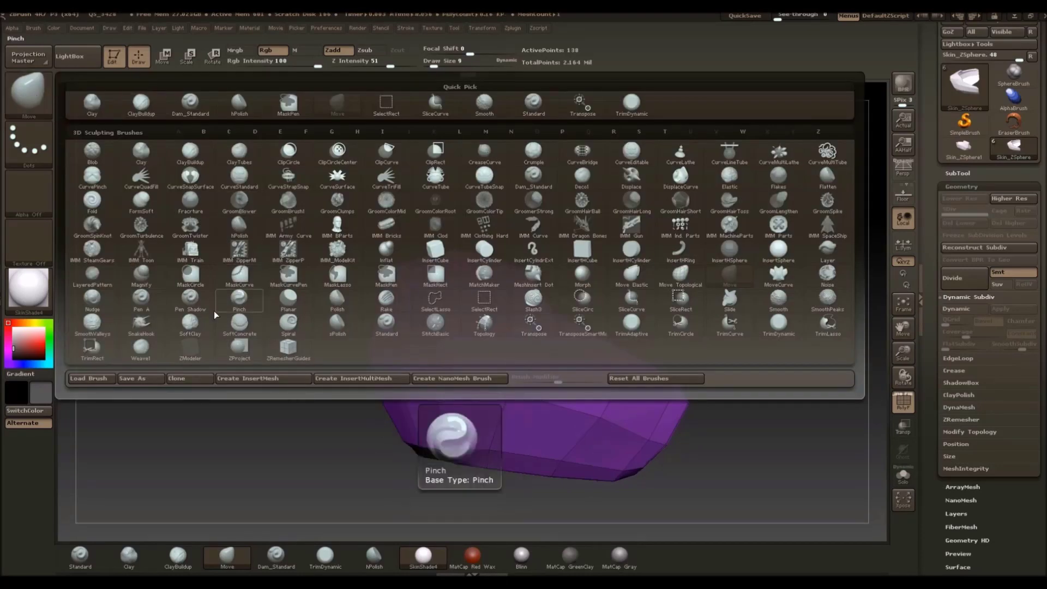
left_click(194, 349)
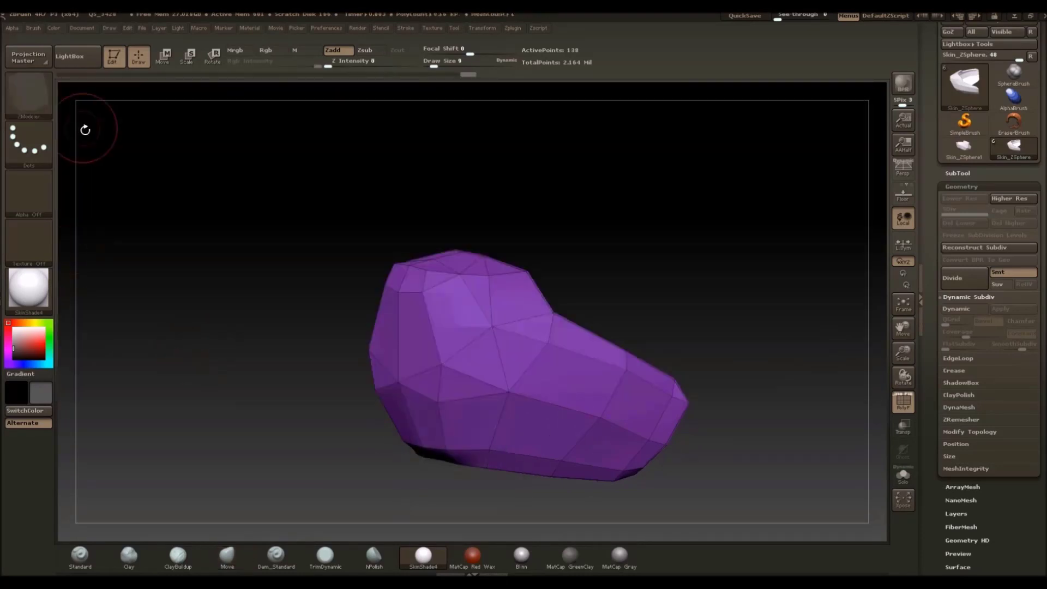
left_click_drag(602, 219, 594, 269)
mouse_move(687, 226)
left_mouse_down()
mouse_move(612, 205)
mouse_move(713, 156)
mouse_move(715, 143)
left_mouse_up()
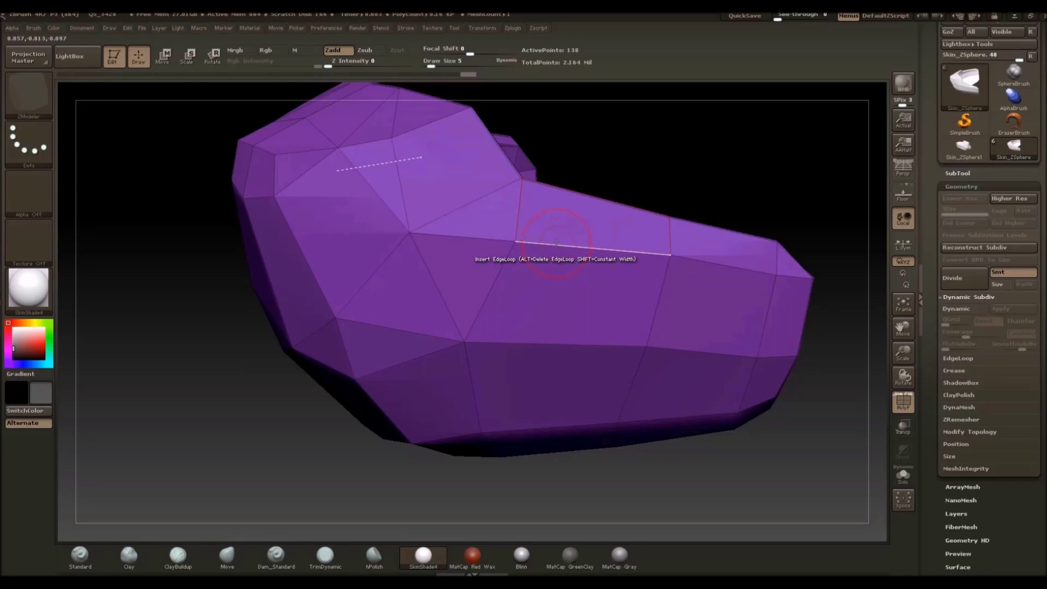
left_click(587, 246)
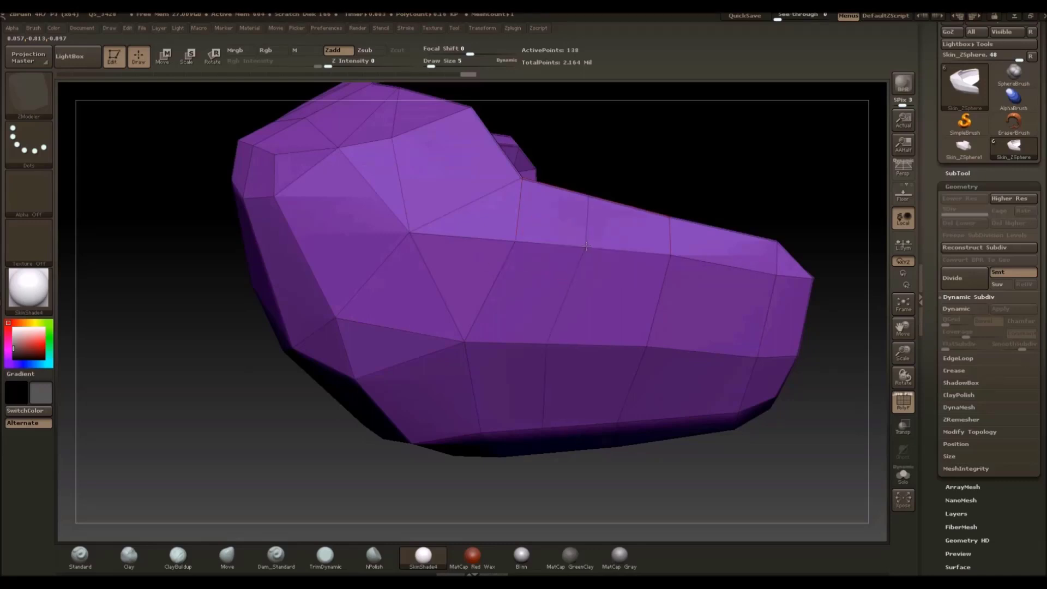
Set ZModeler's edge action to Crease and crease the upper horizontal edge beside the newly inserted loop on the mask's side
mouse_move(715, 174)
left_mouse_down()
mouse_move(729, 182)
mouse_move(654, 166)
left_mouse_up()
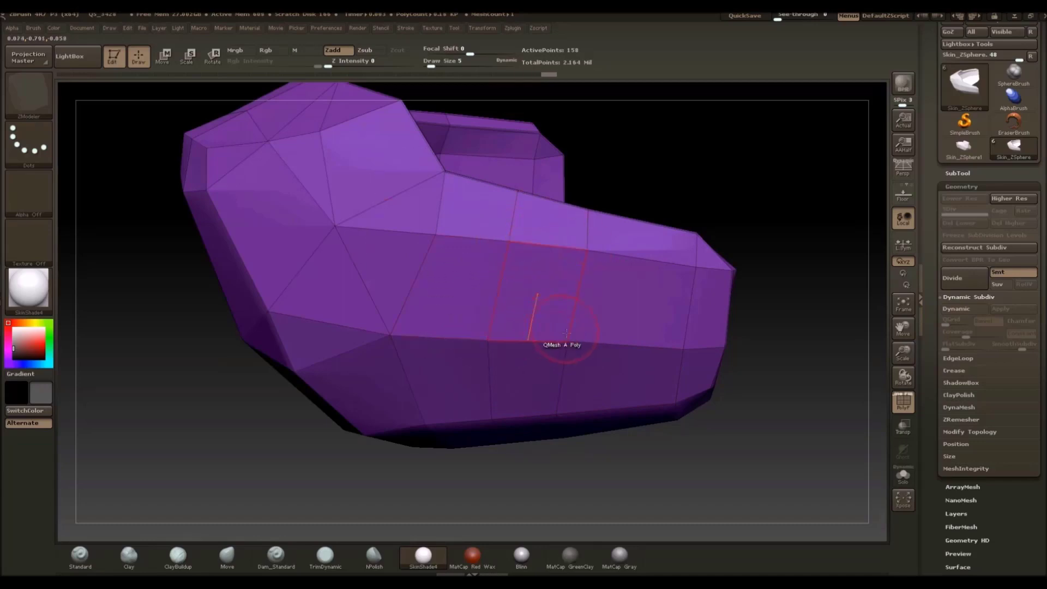
left_click_drag(567, 340, 567, 345)
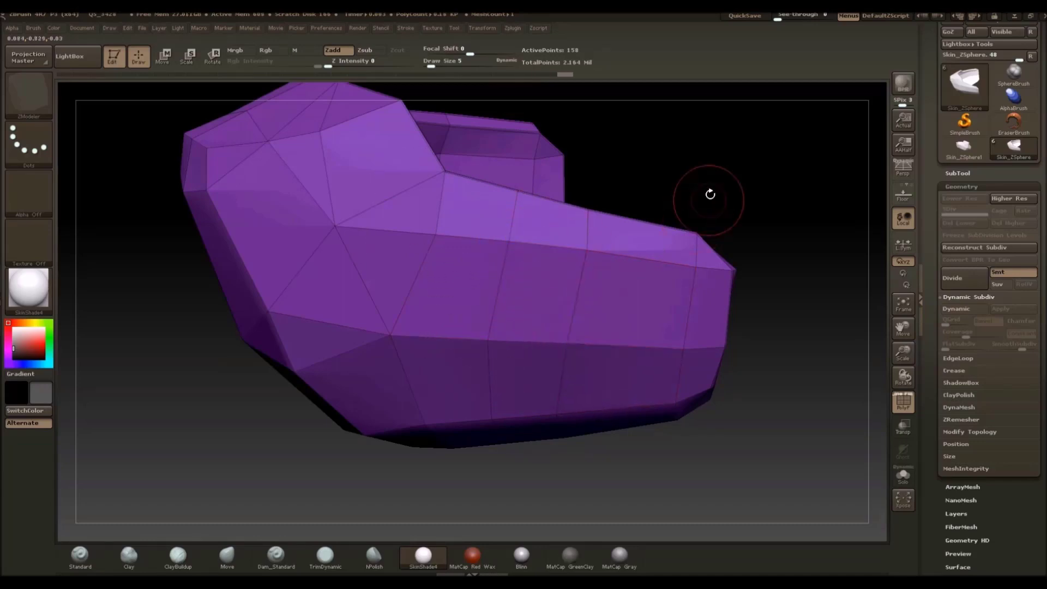
left_click_drag(707, 194, 750, 220)
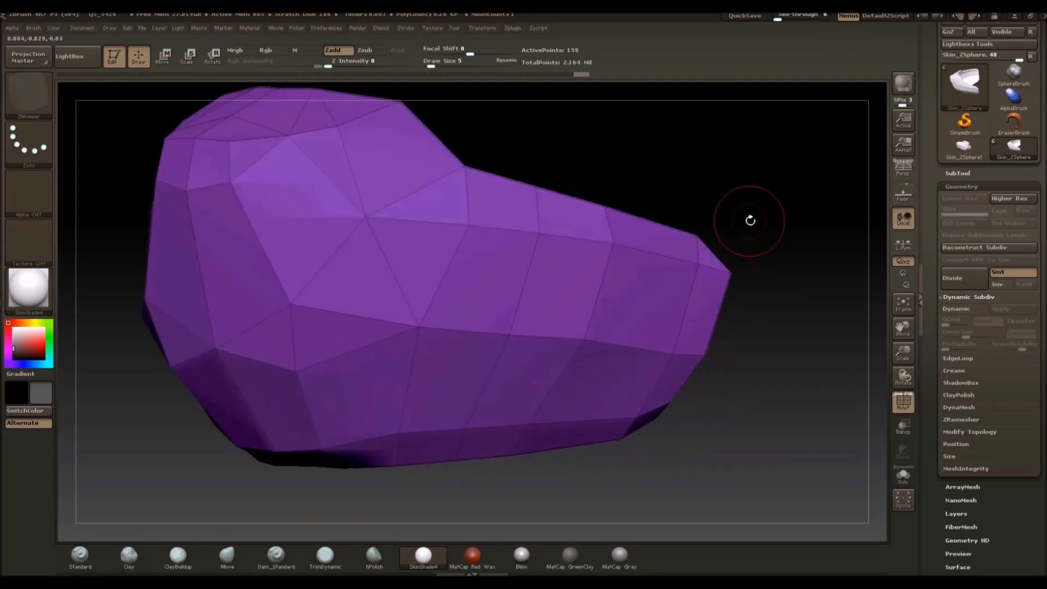
left_click_drag(707, 183, 677, 181)
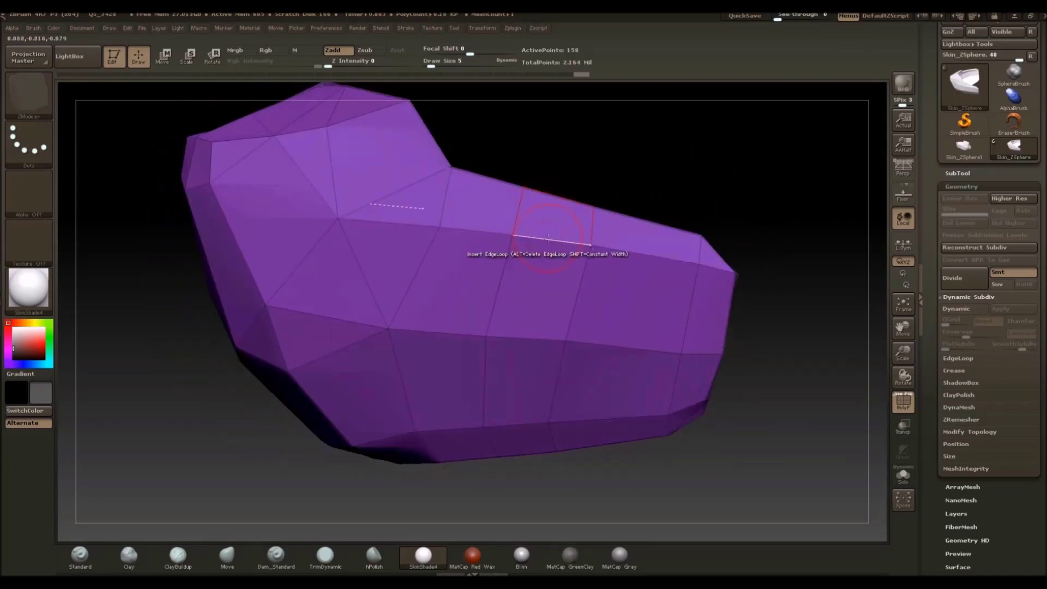
key("space")
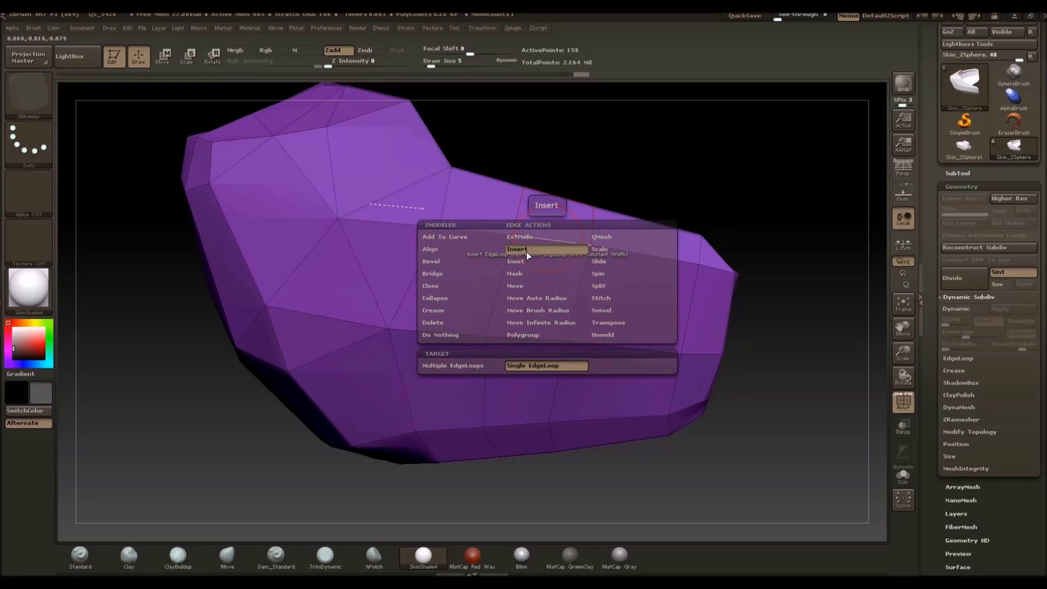
left_click(437, 311)
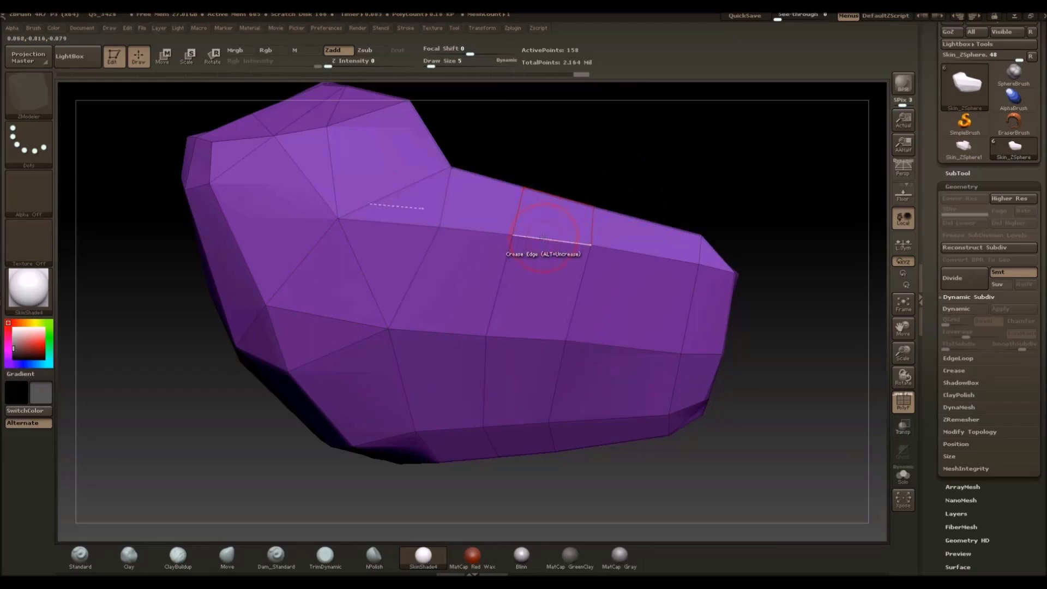
left_click_drag(681, 180, 659, 221, "alt")
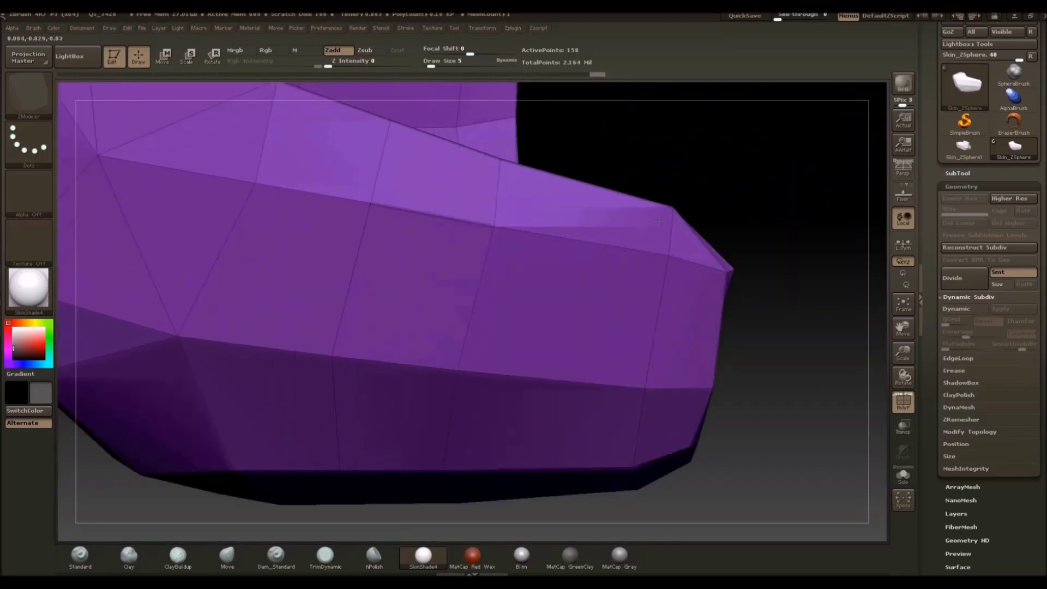
Turn on Dynamic Subdiv and crease the next edge of the upper side ridge toward the mask's rear end
left_click(957, 309)
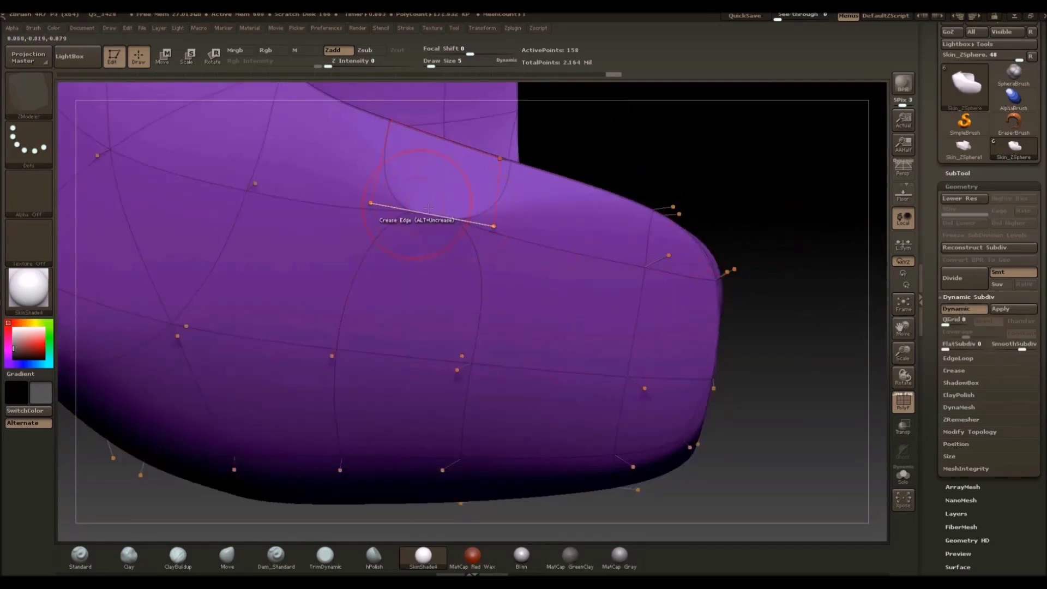
left_click_drag(771, 159, 764, 164)
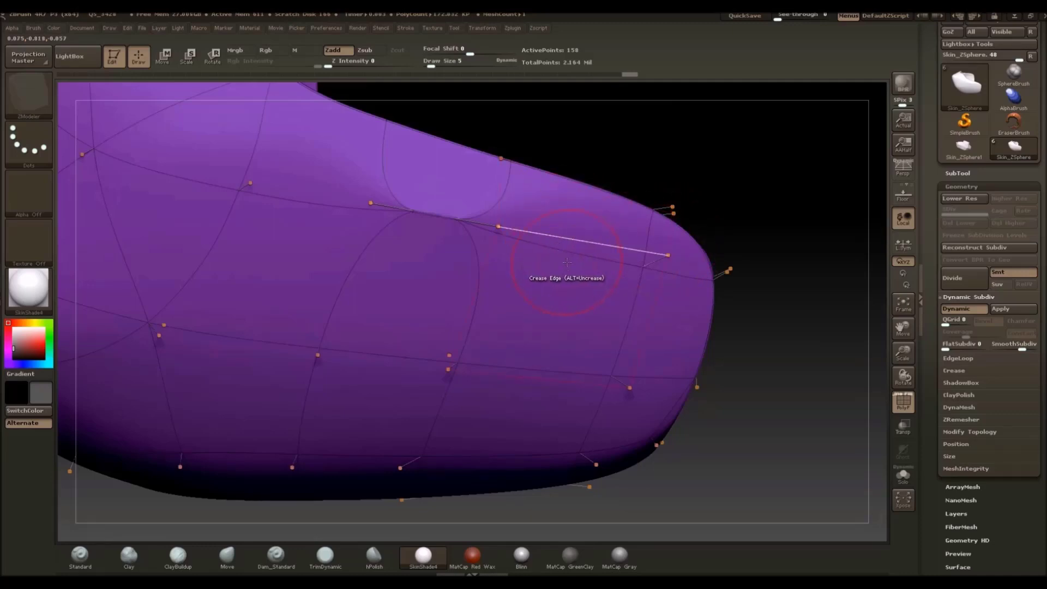
left_click_drag(770, 199, 738, 222)
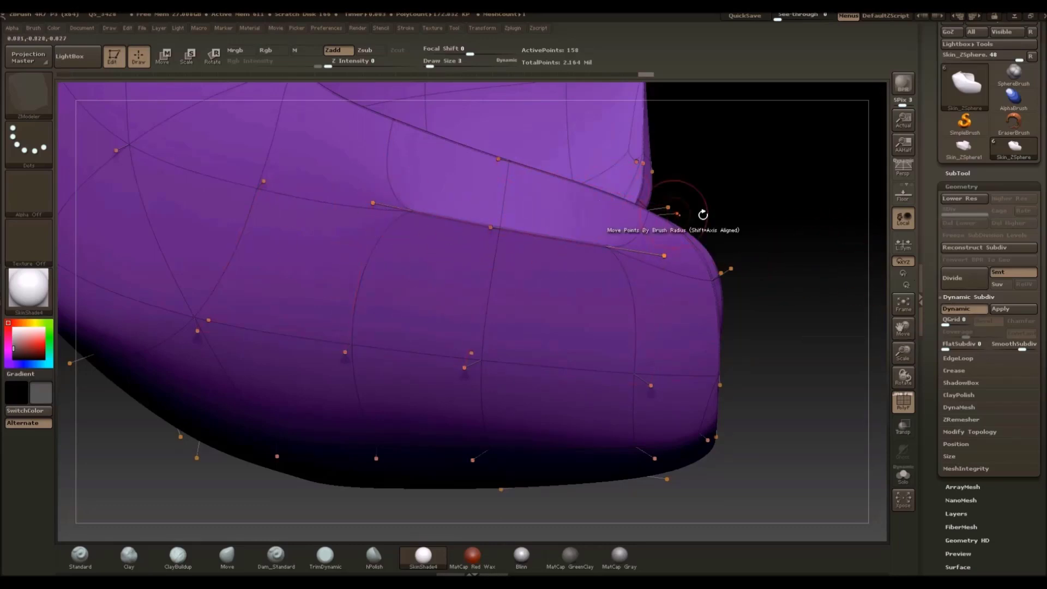
left_click_drag(670, 206, 713, 239)
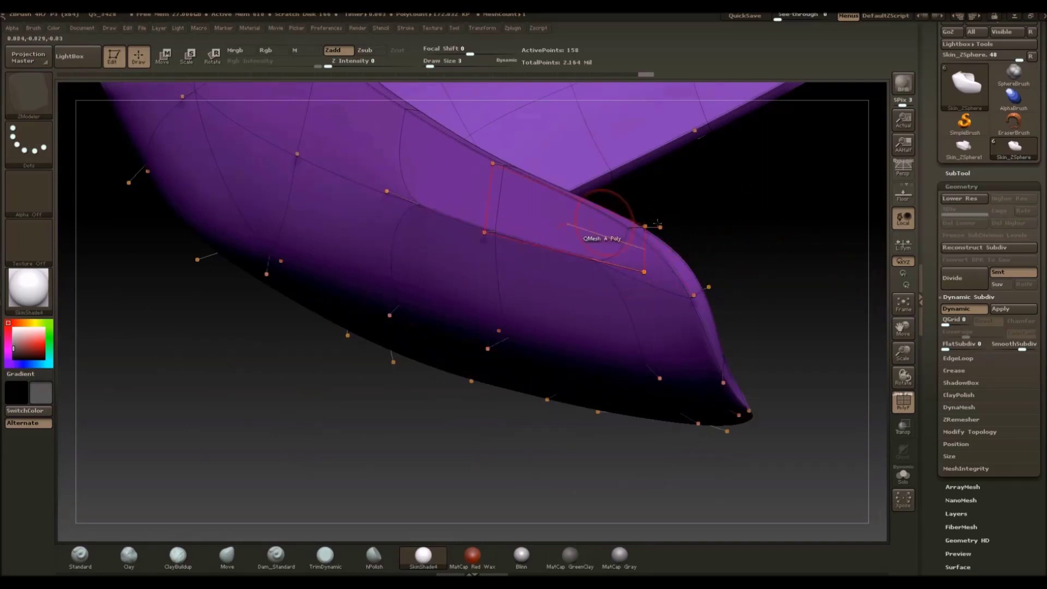
Turn off Dynamic Subdiv and crease the last short edge of the upper side ridge at the mask's rear end
left_click(969, 315)
left_click_drag(686, 236, 715, 226)
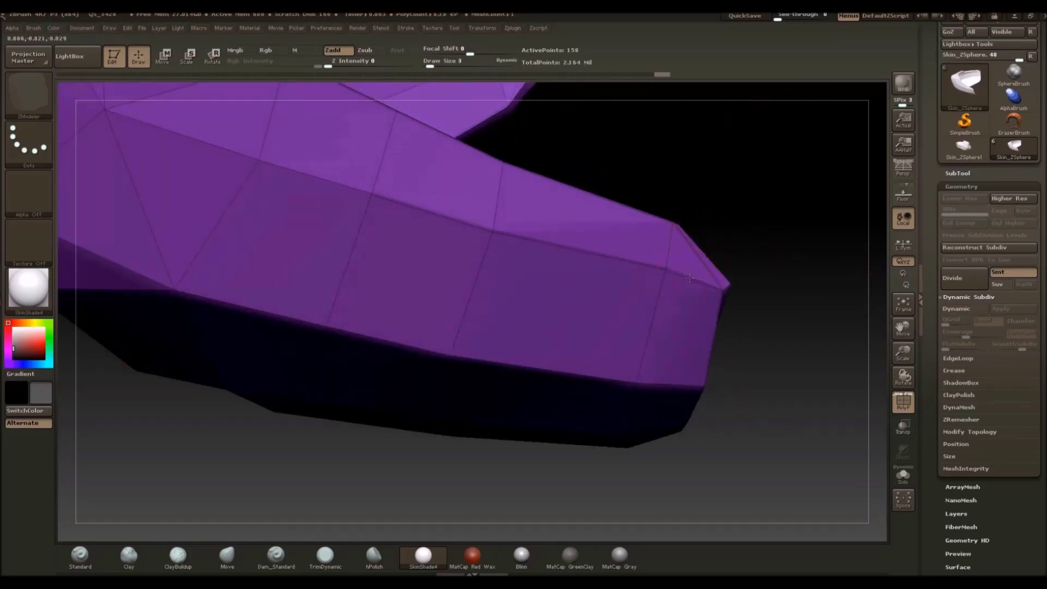
left_click_drag(775, 245, 508, 316)
Extend the ridge crease forward along the mask's side and up over the cheek toward the nose bridge
left_click_drag(425, 264, 194, 369, "alt")
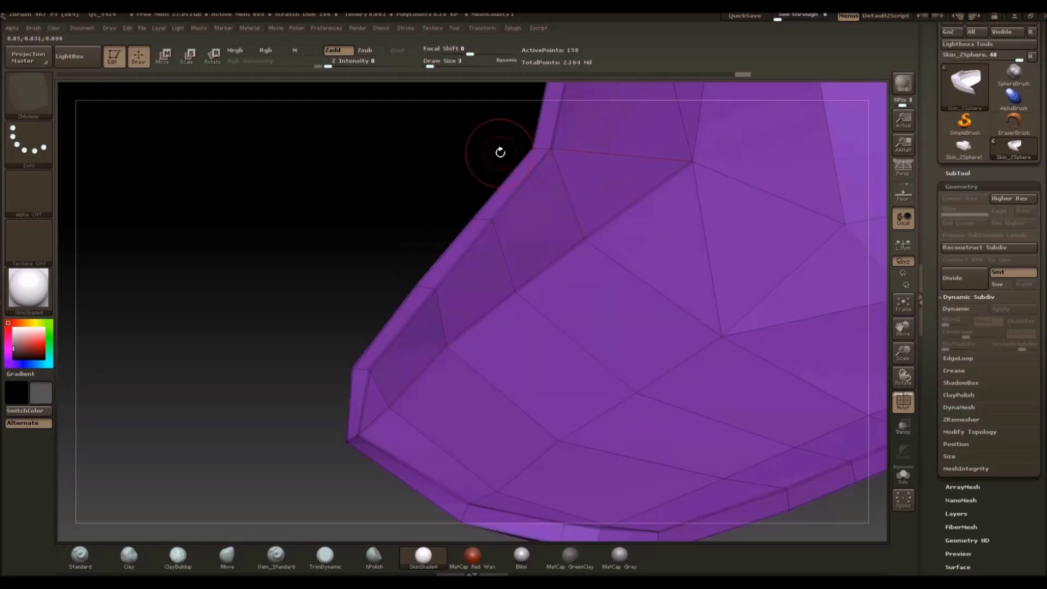
left_click_drag(499, 153, 381, 310)
left_click_drag(318, 318, 638, 301, "alt")
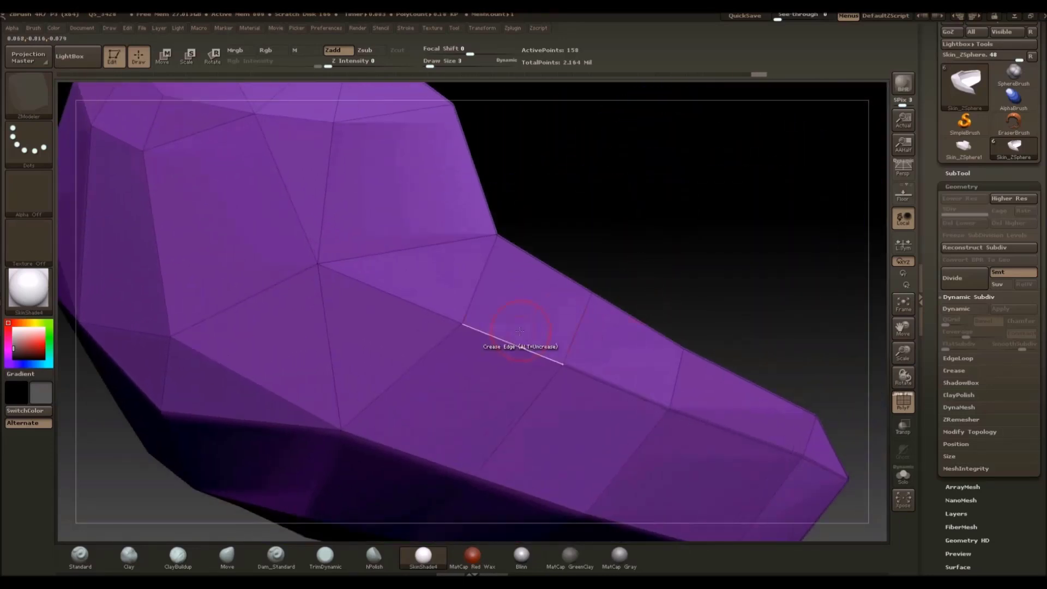
left_click(513, 341)
left_click(443, 308)
left_click_drag(659, 216, 826, 297, "alt")
left_click(442, 248)
left_click(406, 167)
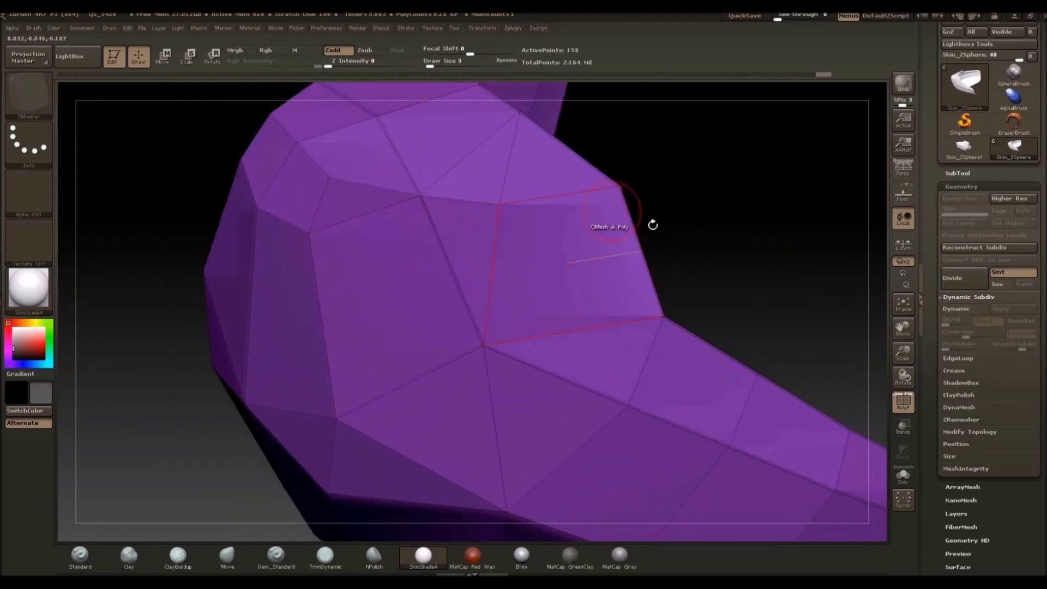
Preview the creased ridge with Dynamic Subdiv and without the polyframe, and return to the low-poly polyframe display
left_click_drag(737, 262, 709, 231, "alt")
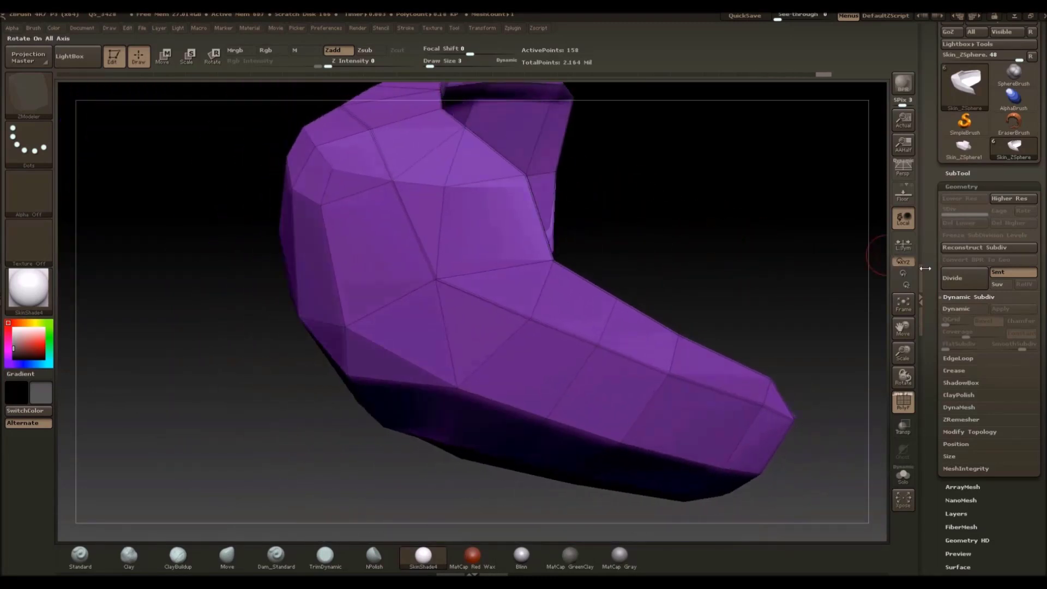
left_click(960, 309)
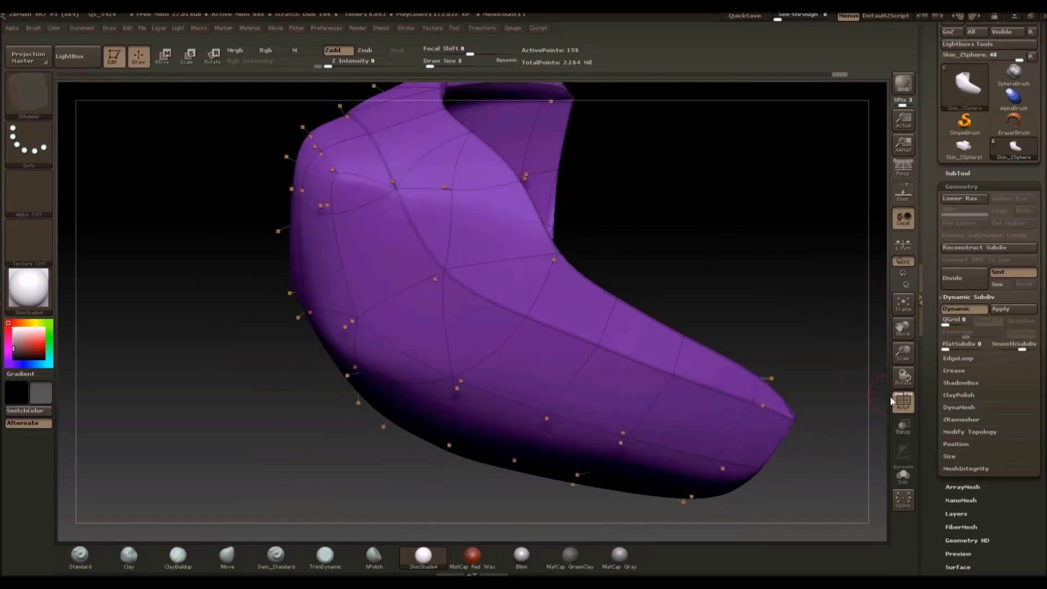
left_click(903, 406)
left_click_drag(769, 294, 698, 303)
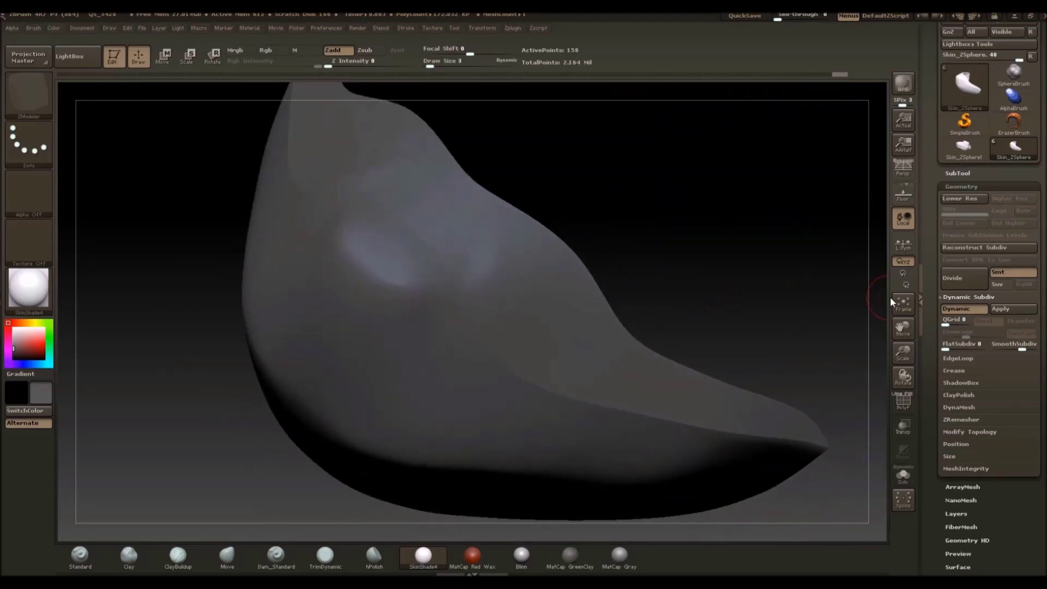
left_click(954, 309)
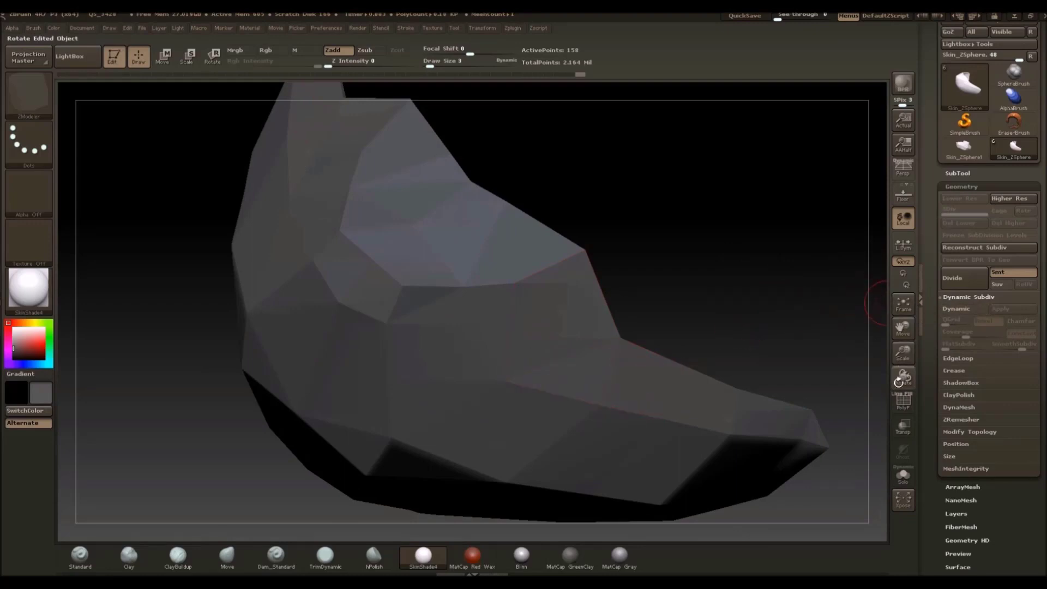
left_click(903, 402)
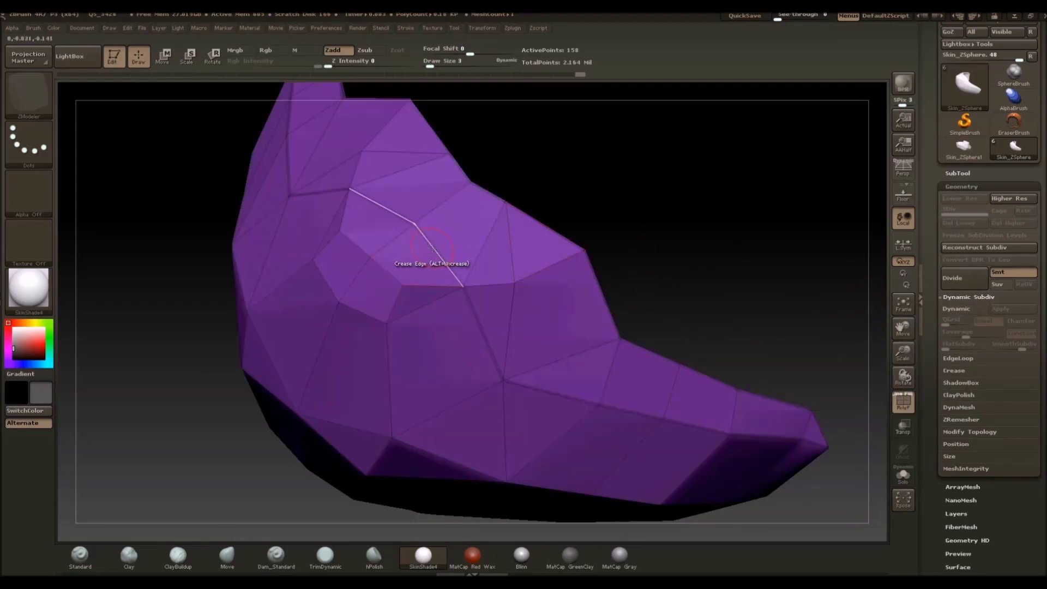
Crease the edges running from the rear corner of the upper rim across the cheek and around the nose bridge
left_click_drag(643, 191, 636, 172)
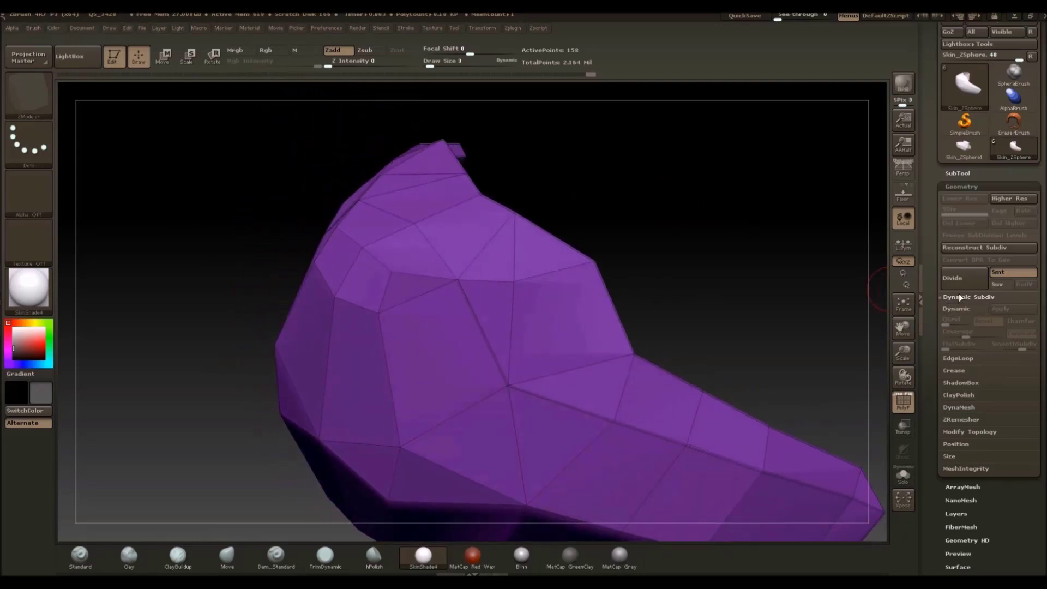
left_click(963, 308)
left_click(962, 309)
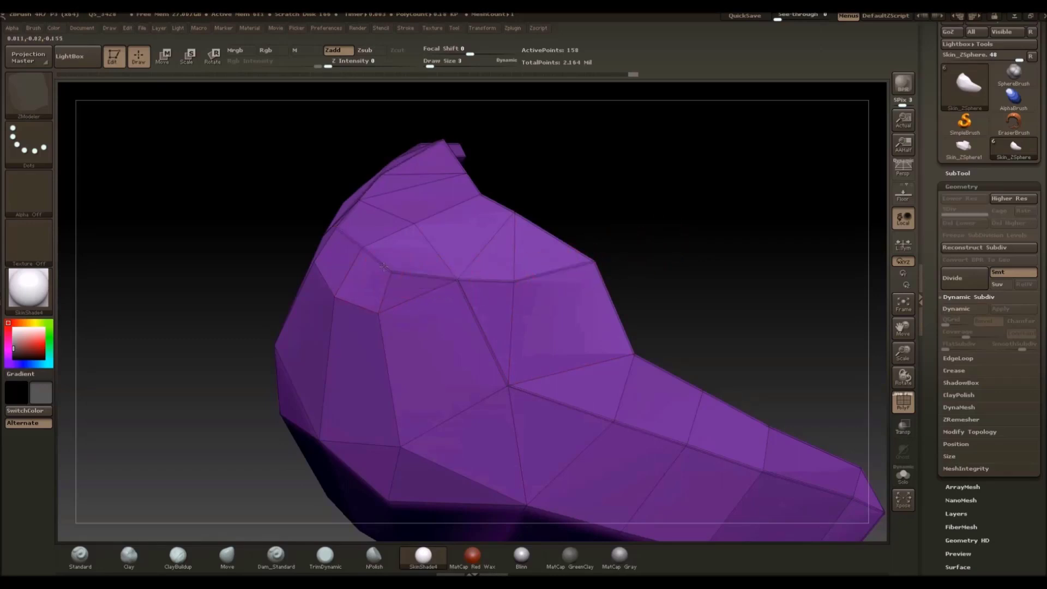
Compare the creased nose area with Dynamic Subdiv on and off without the polyframe, and show the polyframe on the low-poly mask again
left_click(962, 307)
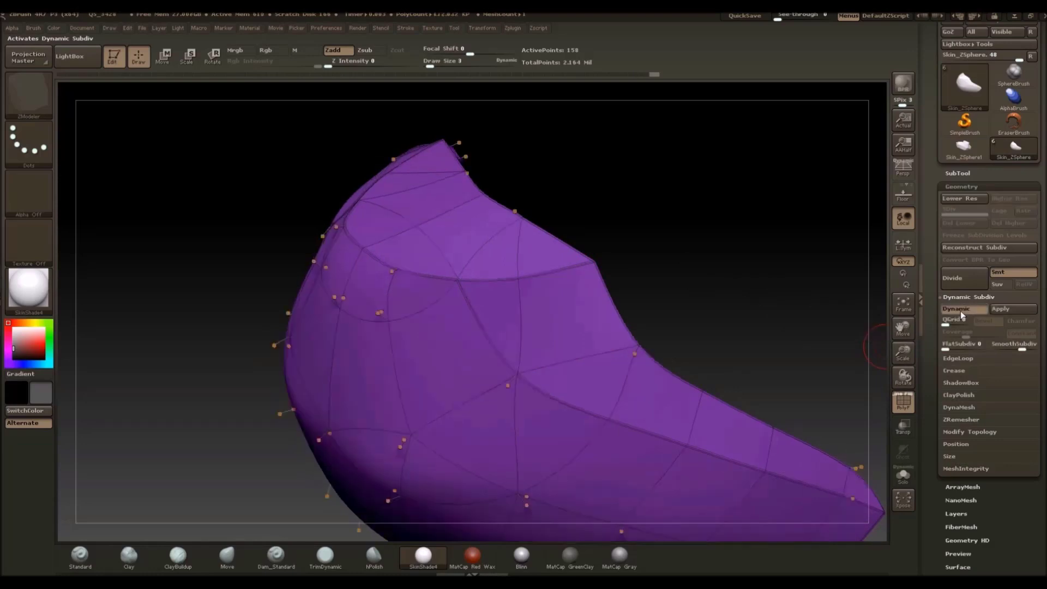
left_click_drag(729, 291, 642, 254)
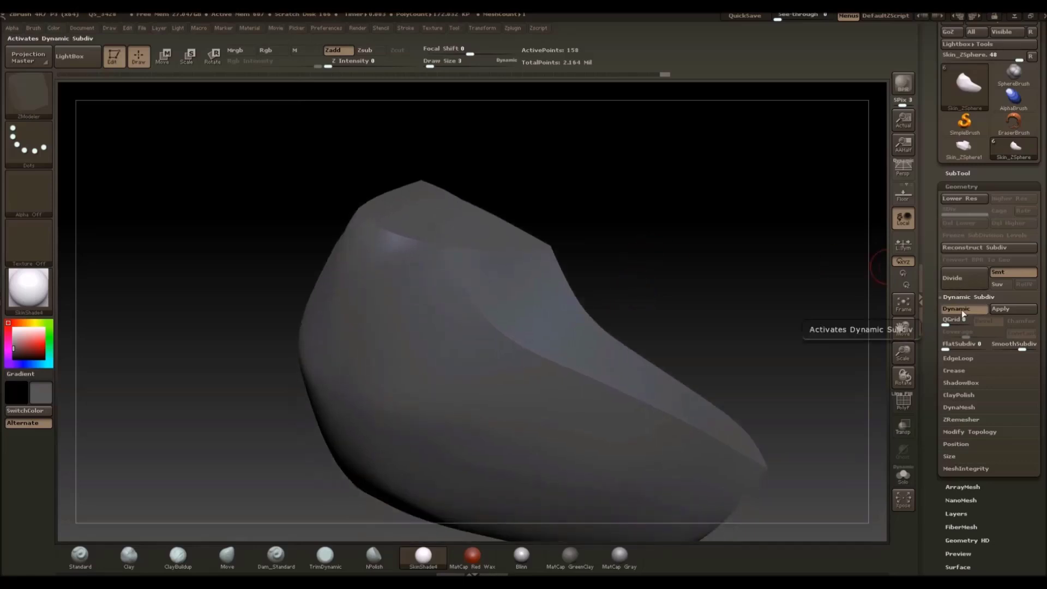
left_click(961, 308)
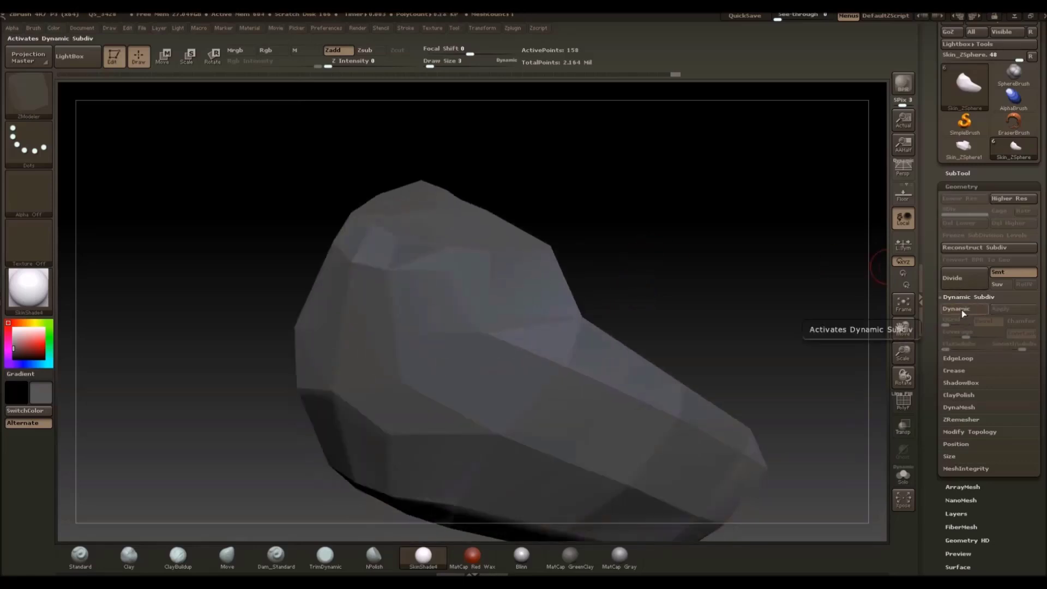
left_click(903, 402)
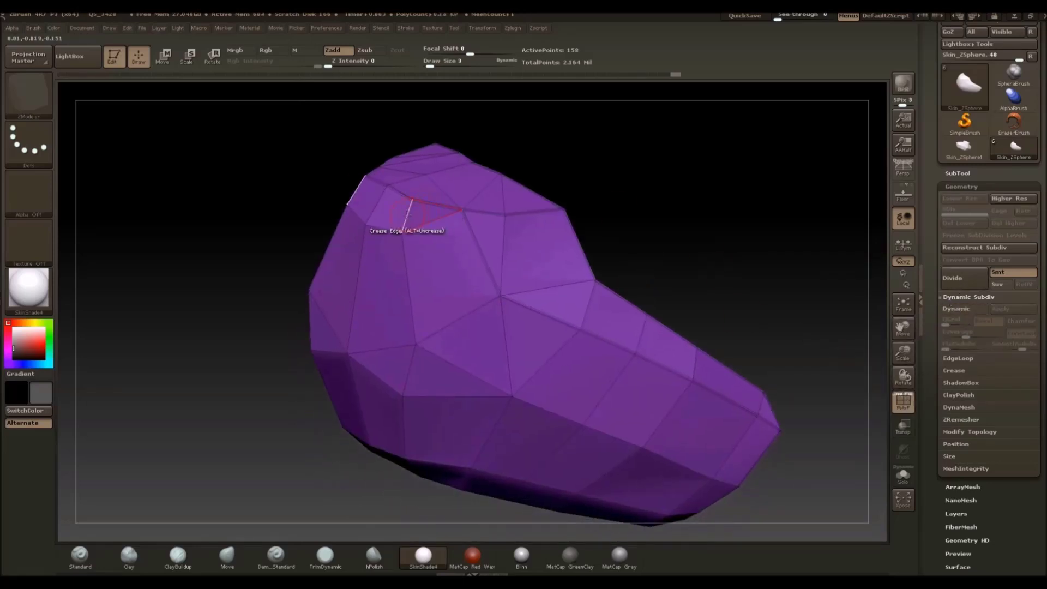
Crease the edges outlining the front panel from the nose to the chin and the lower edge loop along the mask's underside
left_click_drag(741, 211, 572, 229)
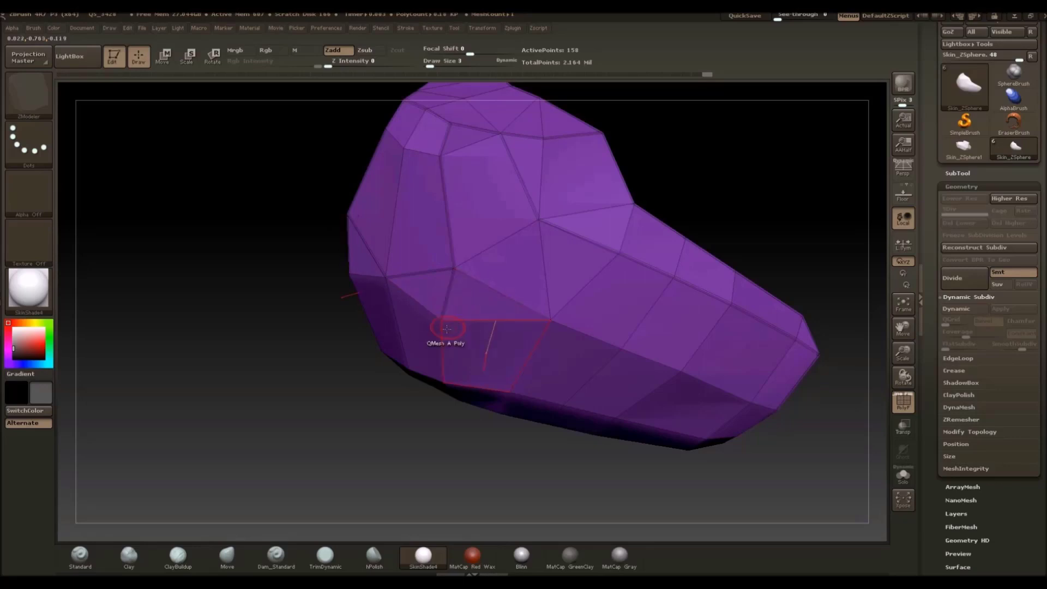
left_click_drag(776, 219, 790, 170)
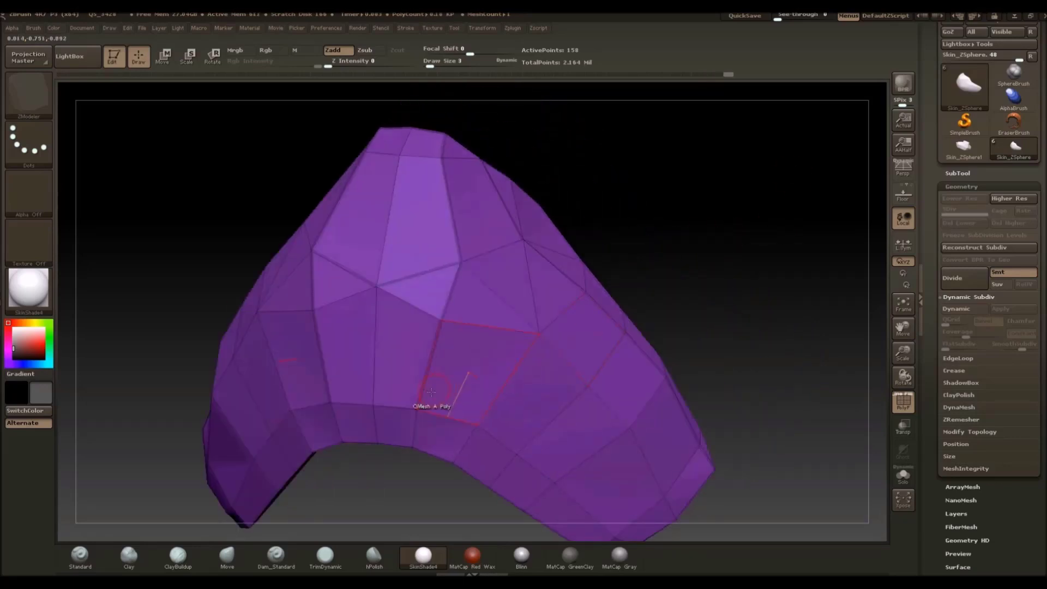
left_click_drag(748, 244, 732, 147, "alt")
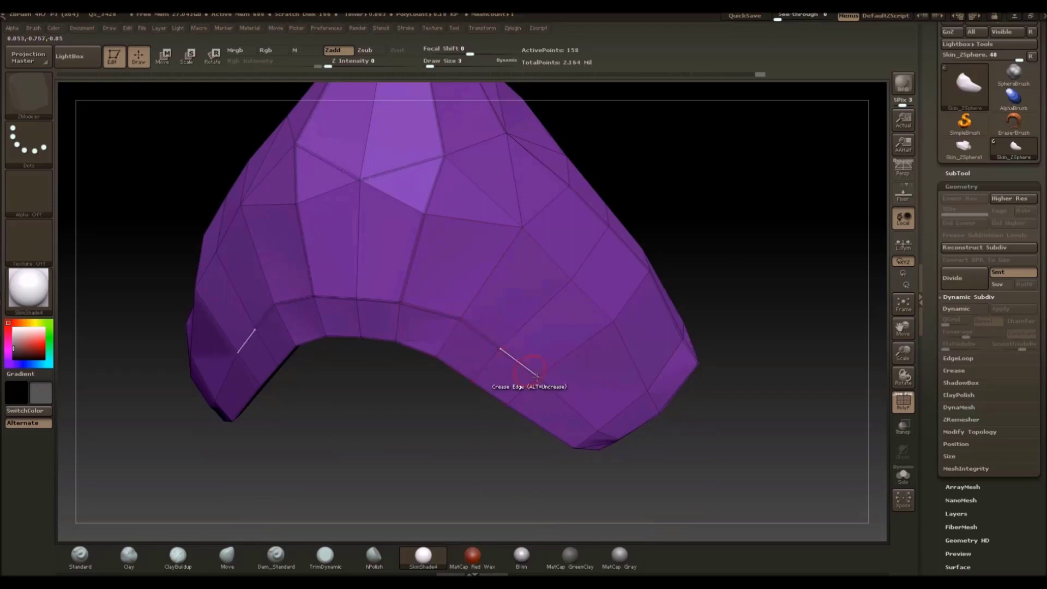
left_click_drag(789, 280, 714, 246)
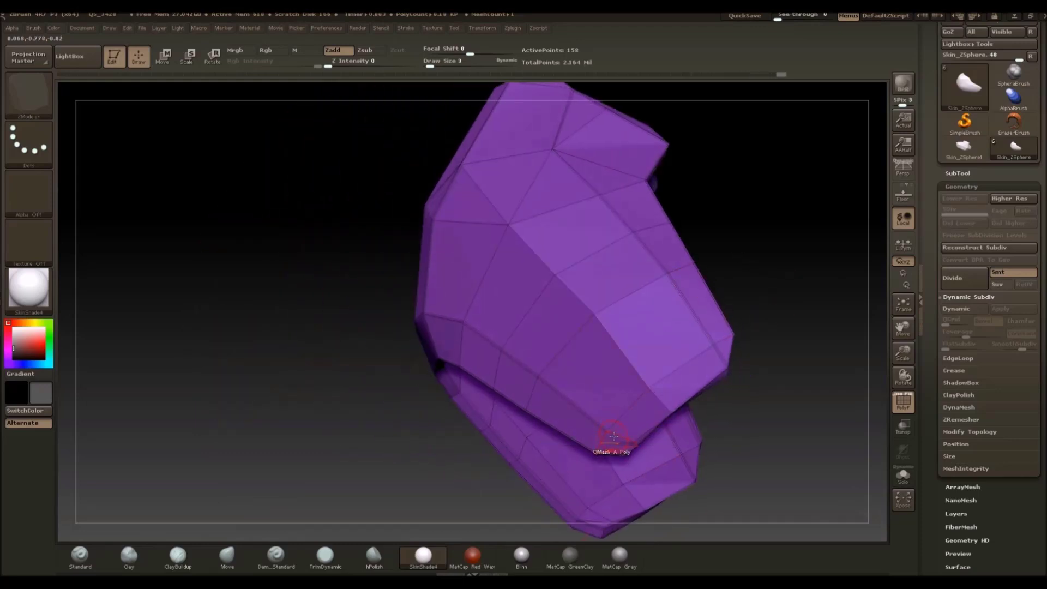
Inspect the mask's front panel and nose with Dynamic Subdiv on, first without and then with the polyframe
left_click_drag(382, 423, 429, 389)
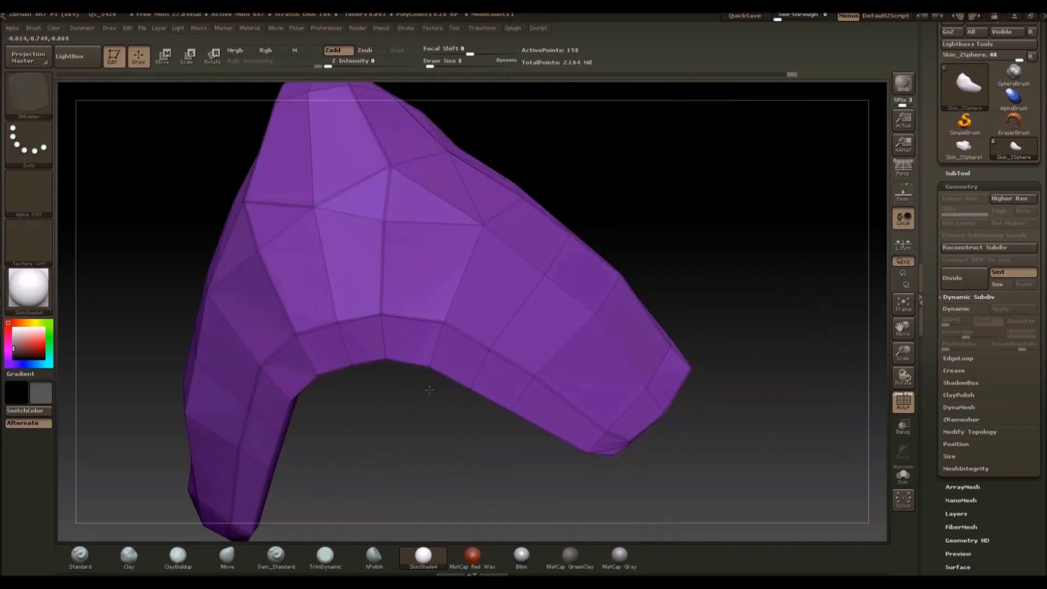
left_click(964, 310)
left_click_drag(533, 164, 738, 280)
left_click(902, 401)
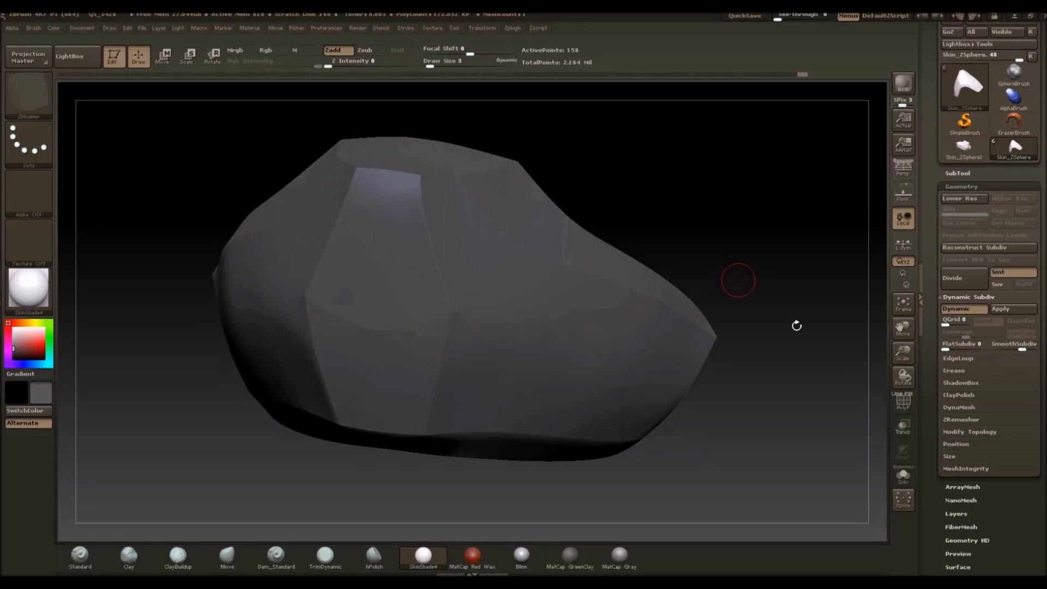
left_click(959, 312)
left_click(959, 312)
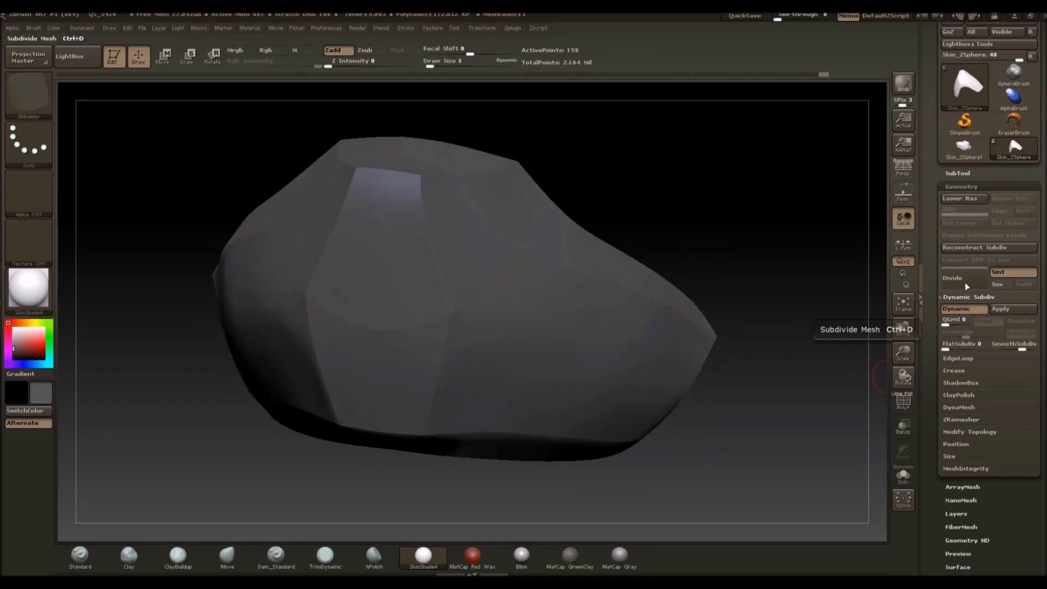
left_click(895, 409)
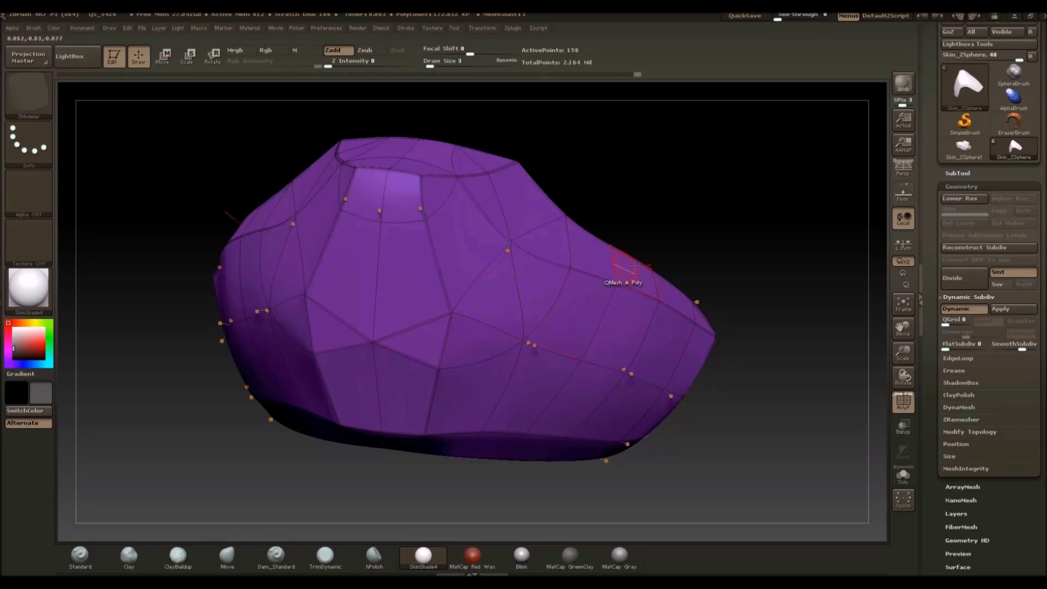
left_click(954, 309)
left_click(954, 309)
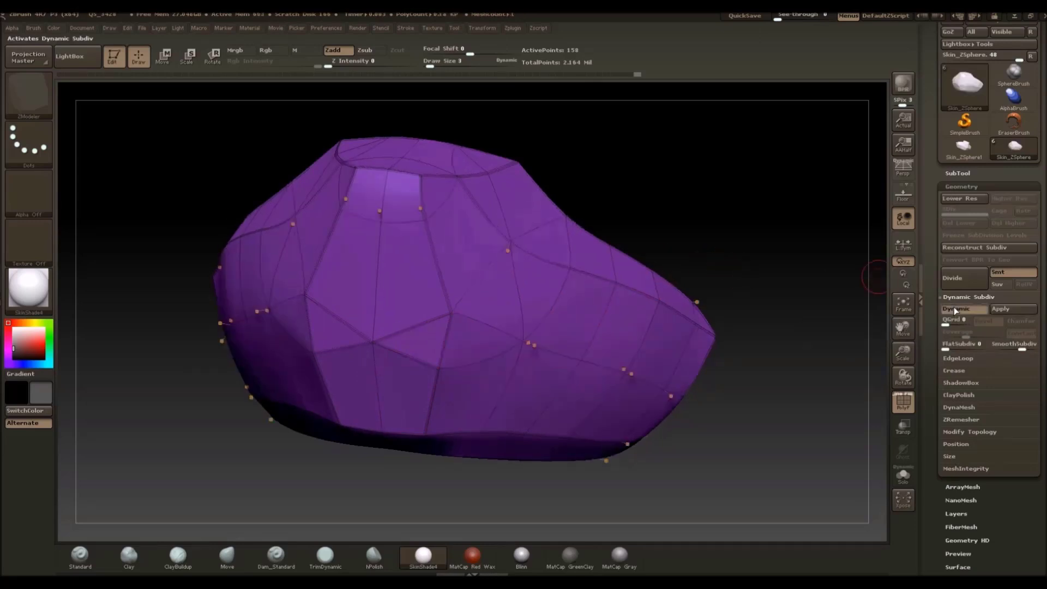
Adjust the creasing at the centre of the front panel, check the smoothed shape without polyframe, and return to the low-poly polyframe display
left_click(402, 329)
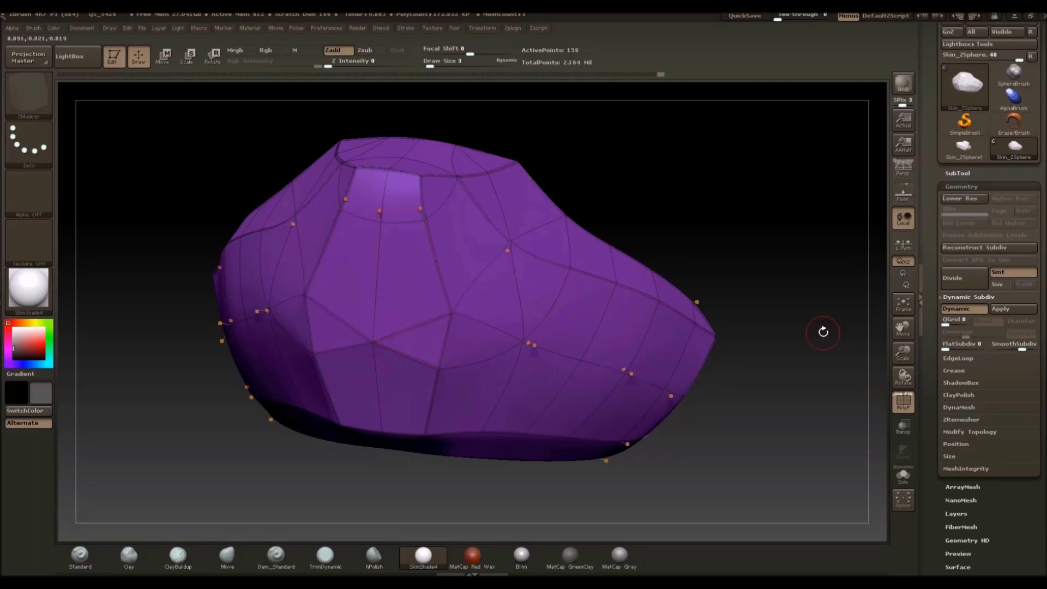
left_click_drag(822, 329, 867, 327)
key("shift+f")
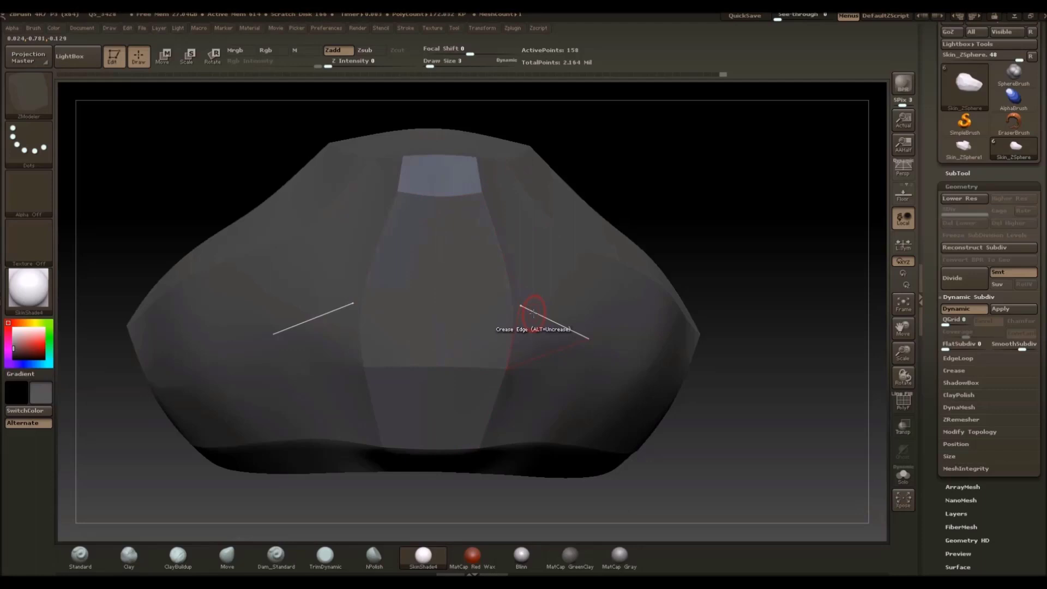
left_click_drag(820, 285, 689, 304)
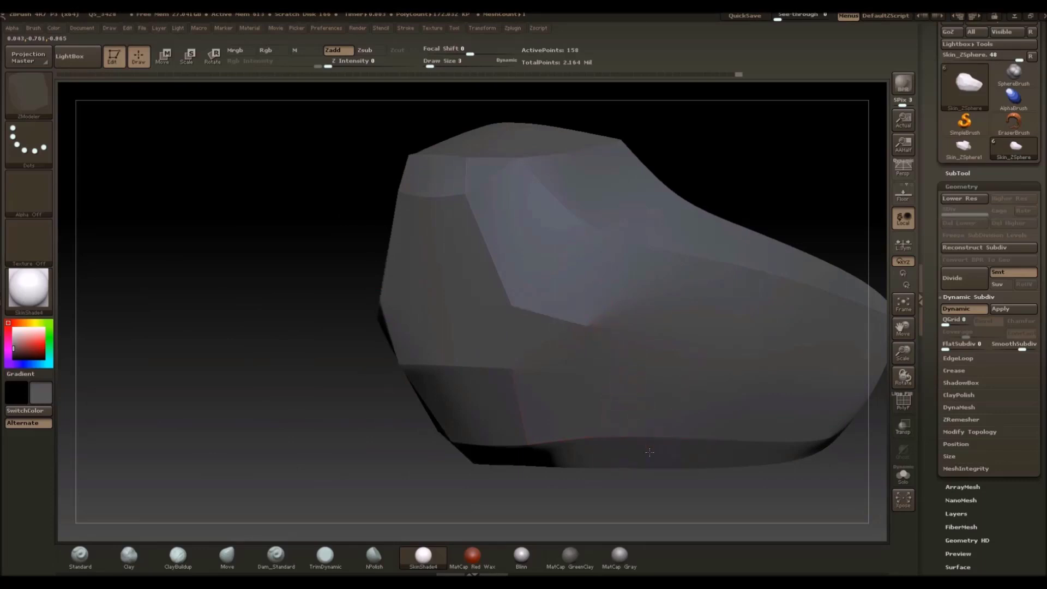
left_click_drag(605, 493, 454, 486, "alt")
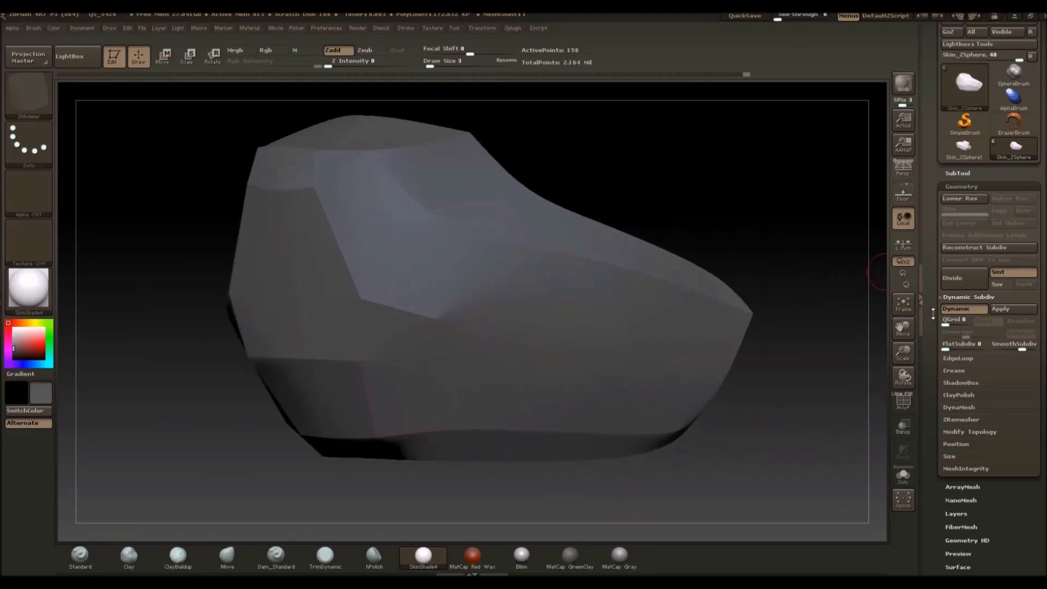
left_click(901, 403)
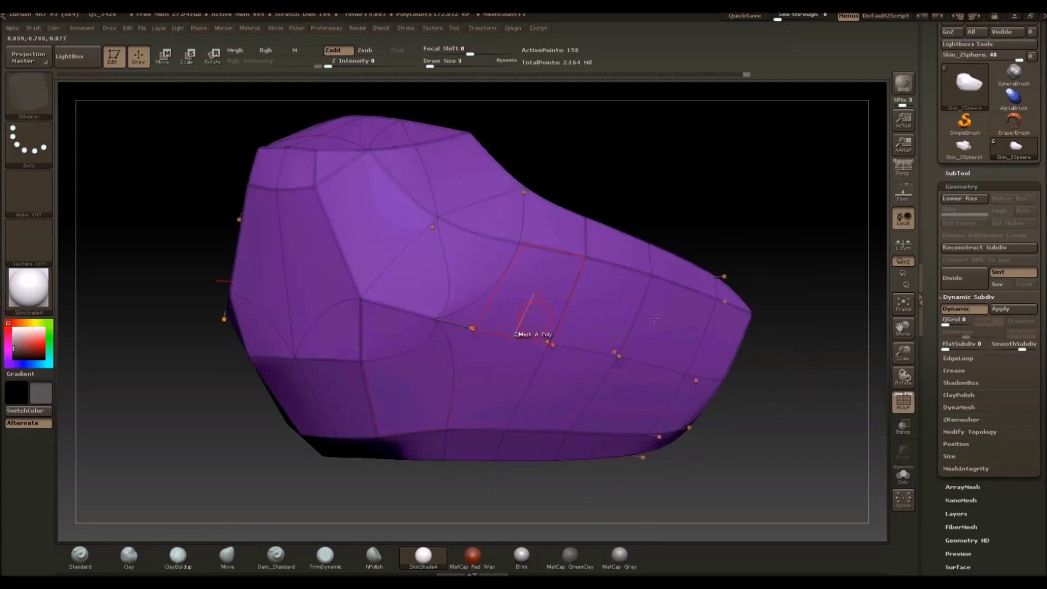
left_click(972, 309)
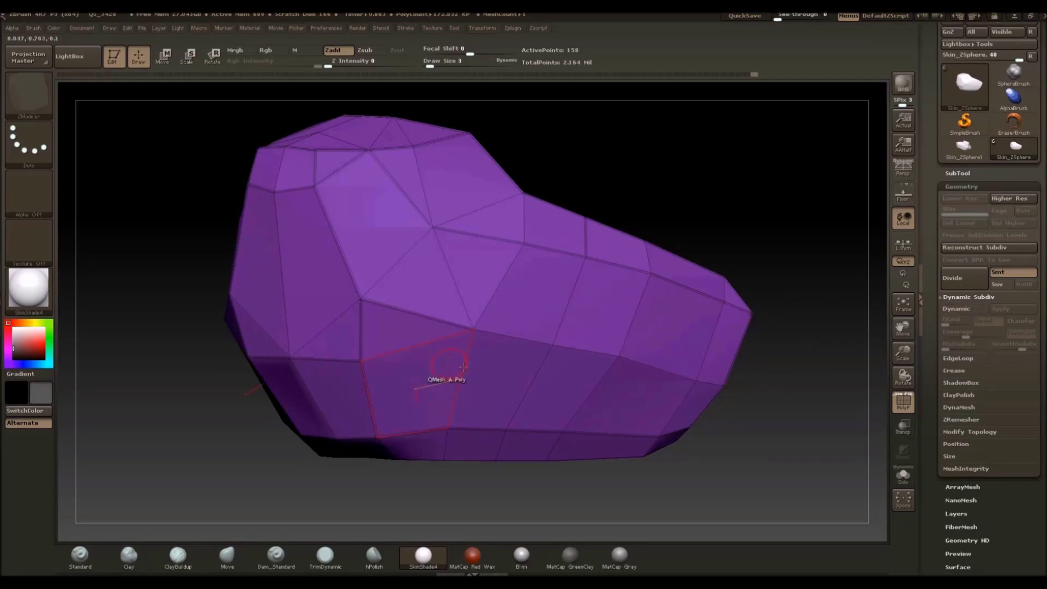
left_click_drag(666, 460, 689, 411, "alt")
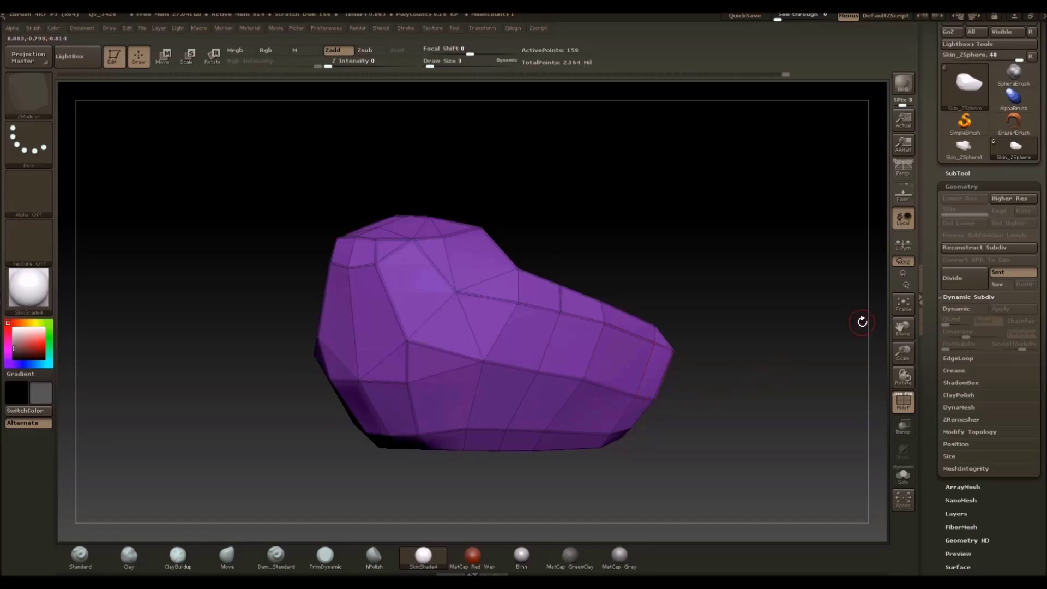
Preview the whole mask with Dynamic Subdiv on and the polyframe hidden, examining the creased panel lines from both sides
left_click(956, 312)
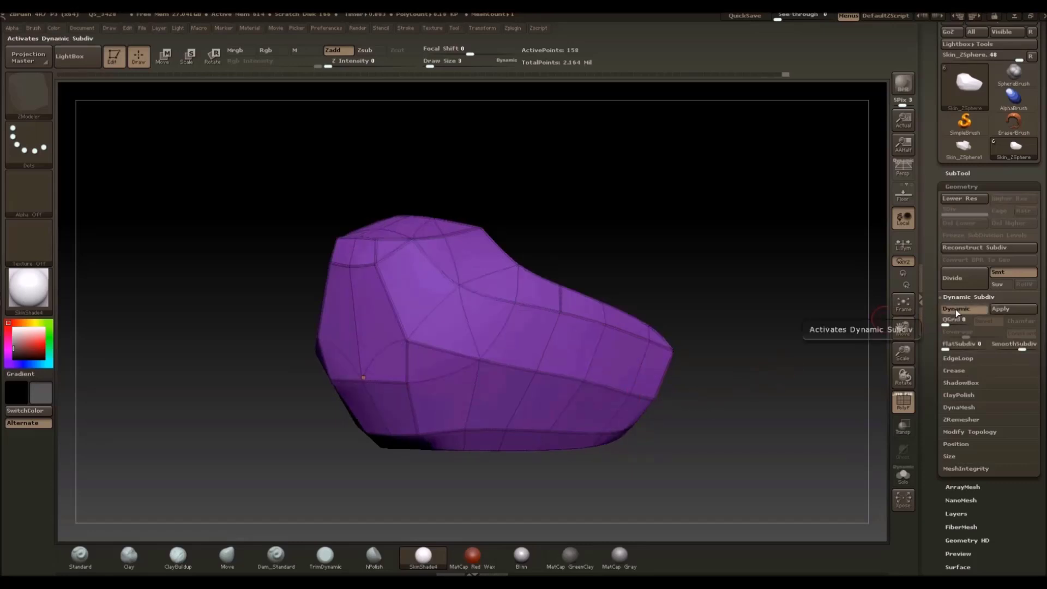
left_click(900, 408)
left_click_drag(658, 262, 731, 250)
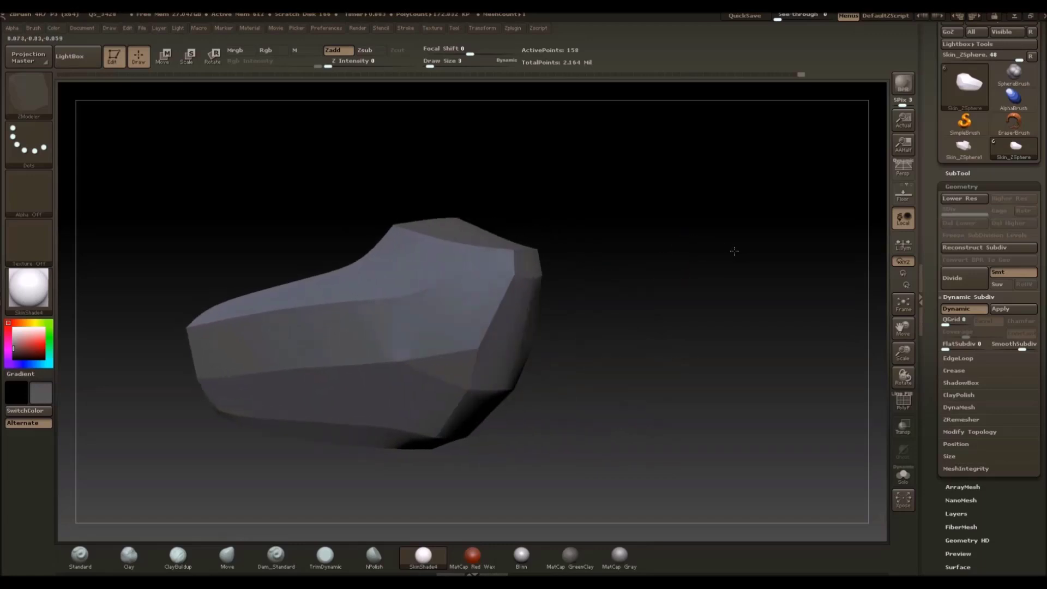
left_click_drag(625, 244, 572, 197)
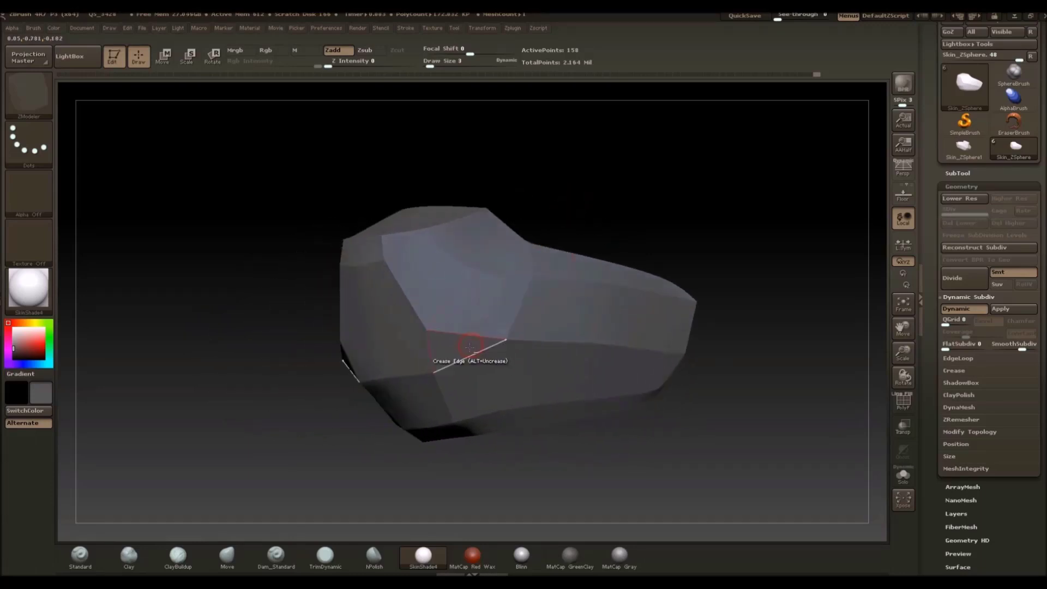
left_click_drag(685, 191, 538, 292)
Show the polyframe and set the ZModeler polygon action to Inset on A Single Poly with the Inset Region modifier
left_click(902, 403)
key("space")
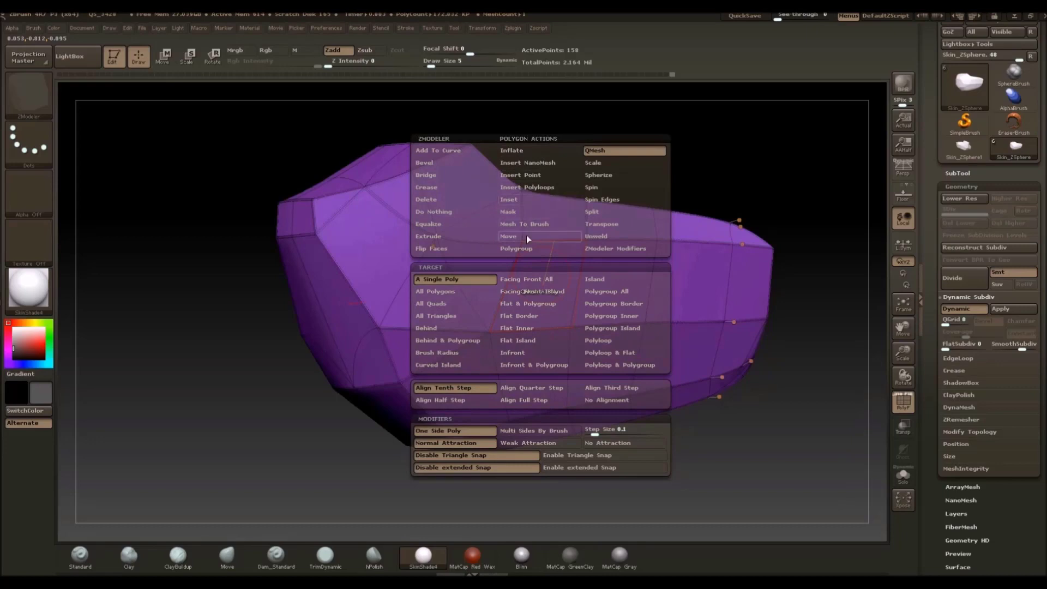
left_click(510, 200)
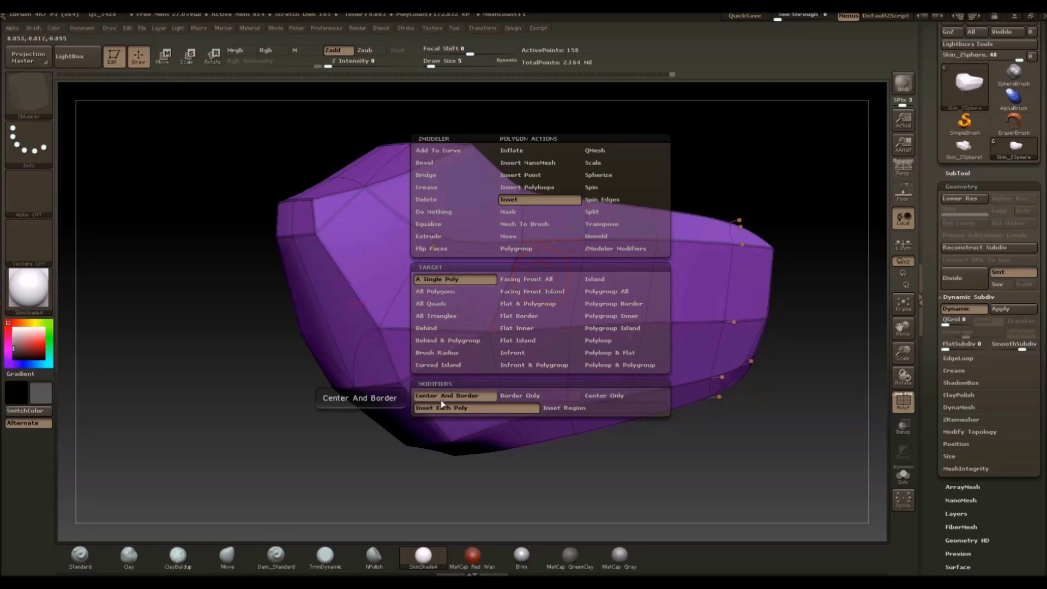
left_click(551, 408)
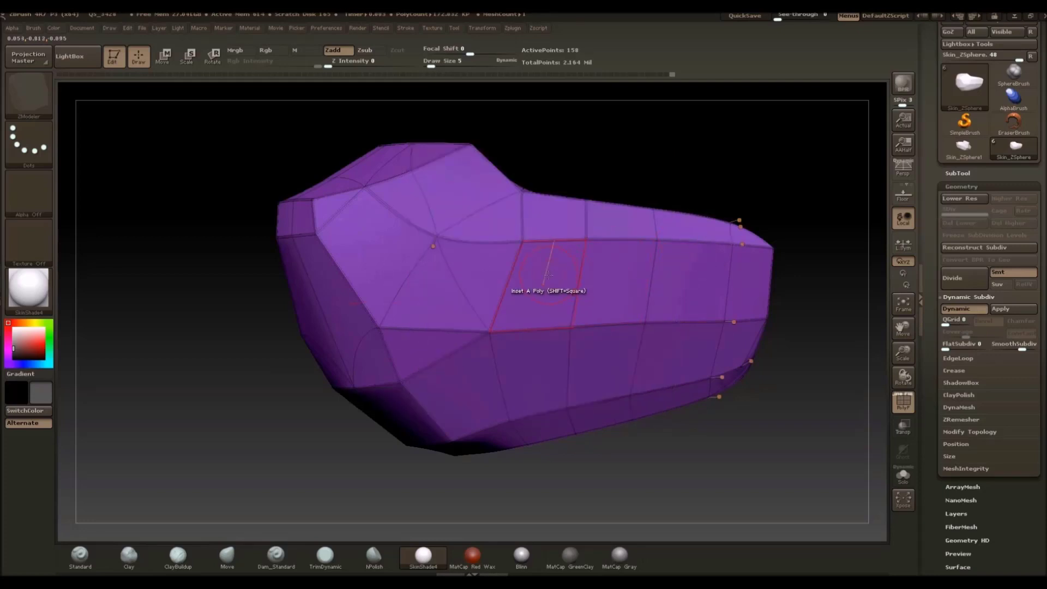
Mark the three adjacent polygons along the side of the cheek and inset them together as one region with a narrow border
left_click(548, 274)
left_click(619, 279)
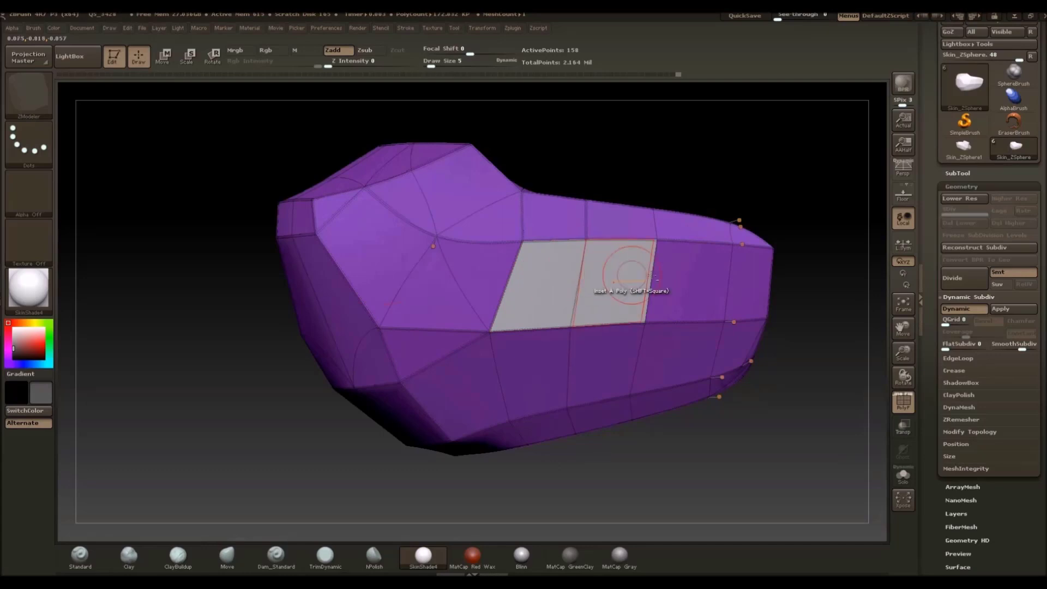
left_click(689, 281)
mouse_move(661, 165)
left_mouse_down()
mouse_move(705, 168)
mouse_move(670, 172)
left_mouse_up()
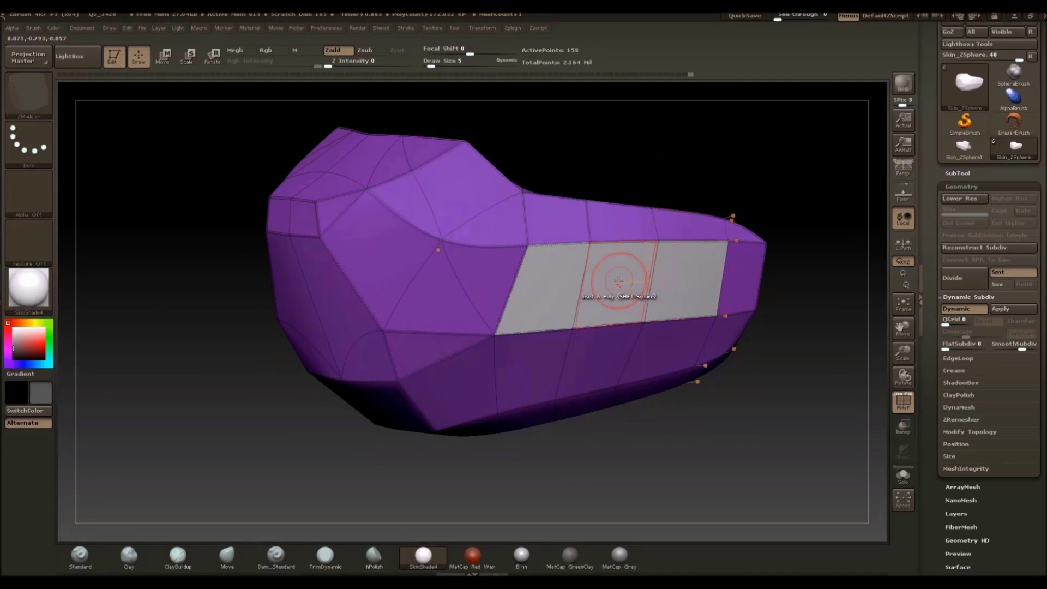
left_click_drag(616, 279, 617, 283)
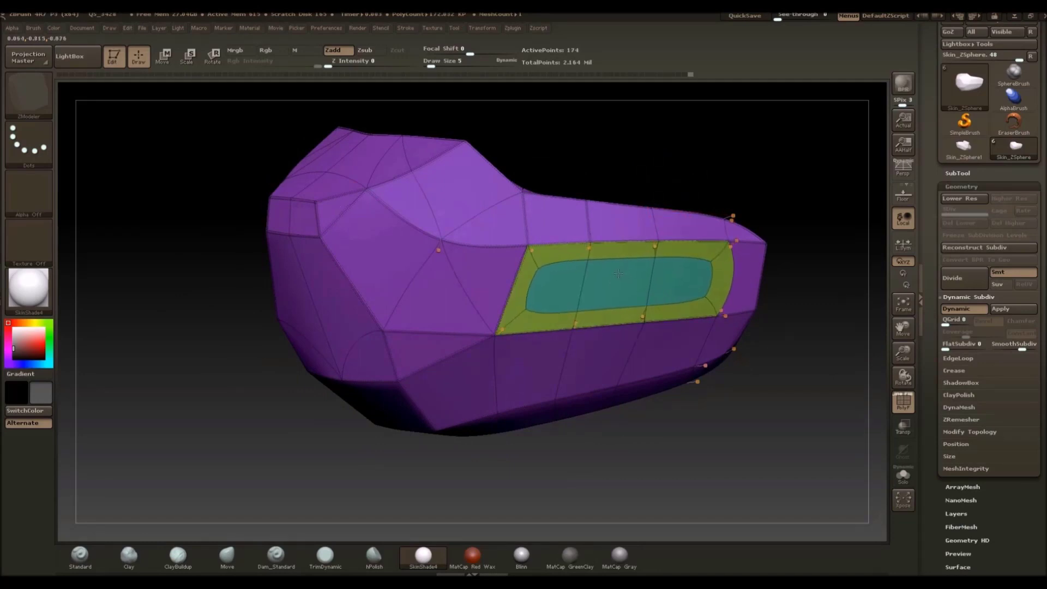
Turn off Dynamic Subdiv and extrude the three inner polygons of the cheek inset outward together as a raised block
left_click(970, 312)
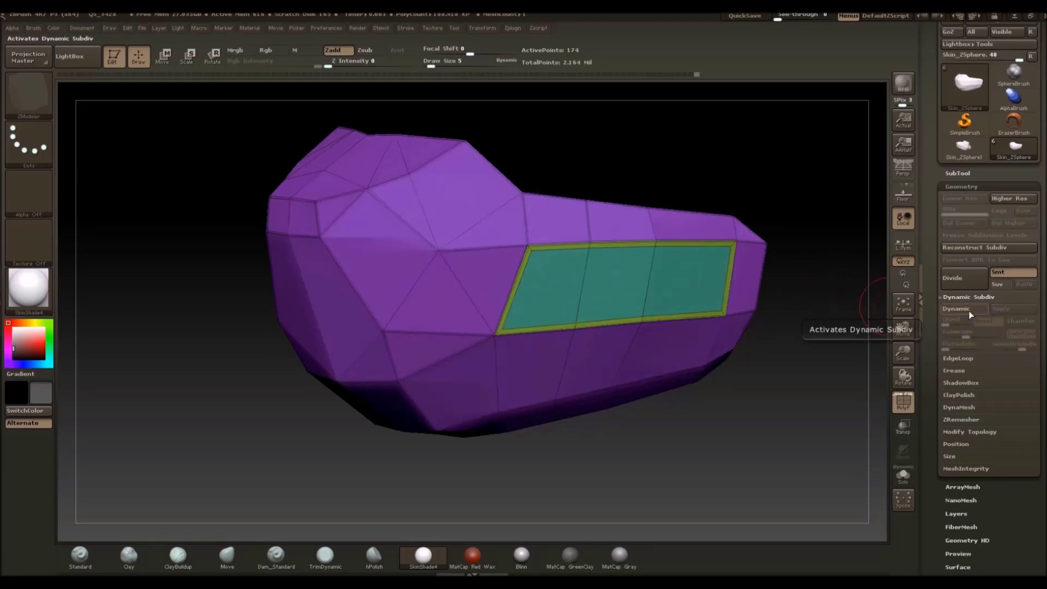
left_click_drag(653, 158, 589, 156)
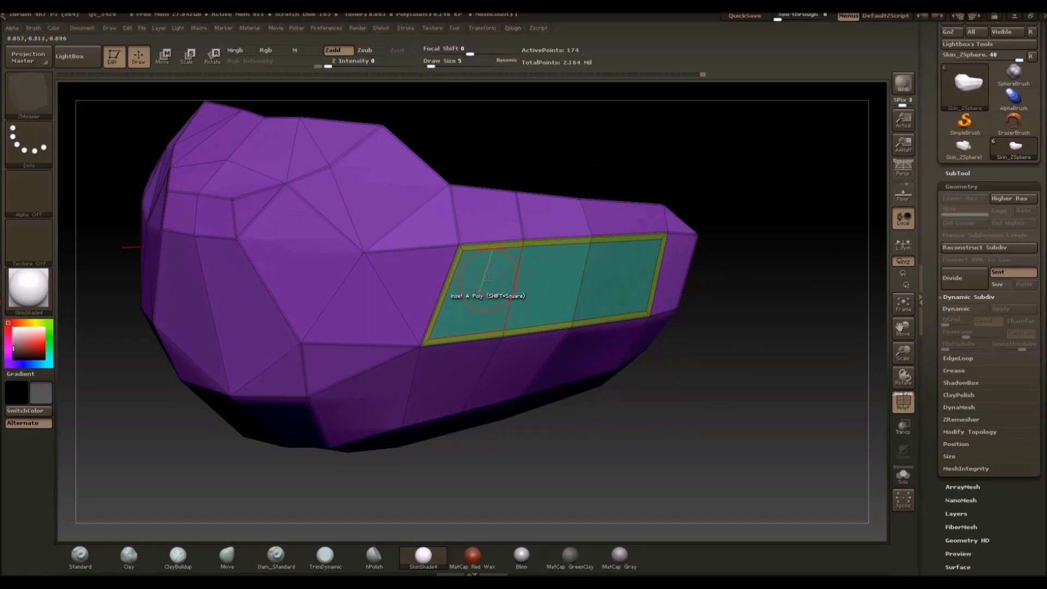
key("space")
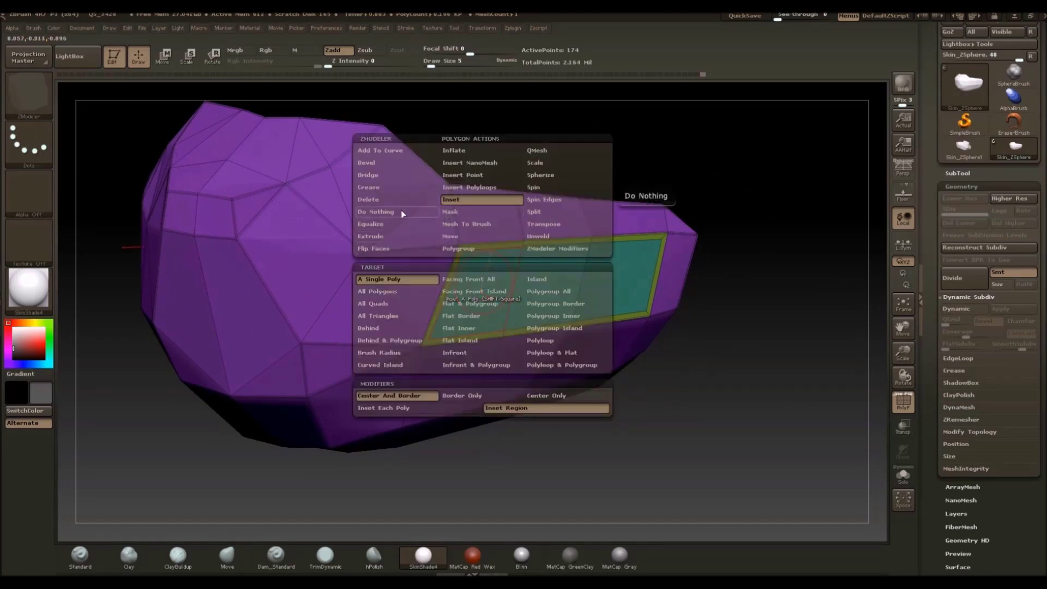
left_click(378, 235)
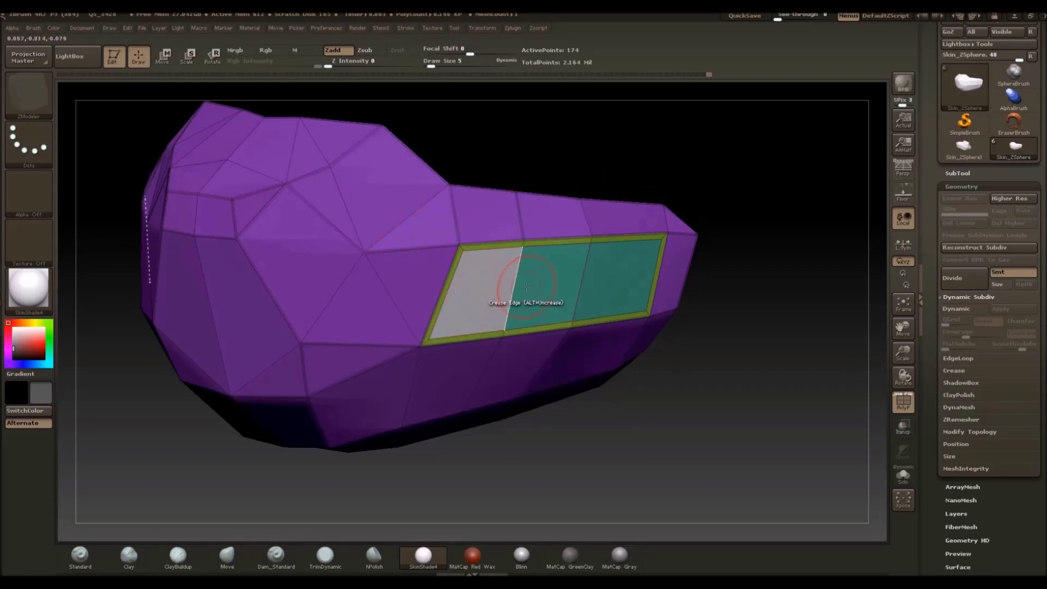
key("ctrl+z")
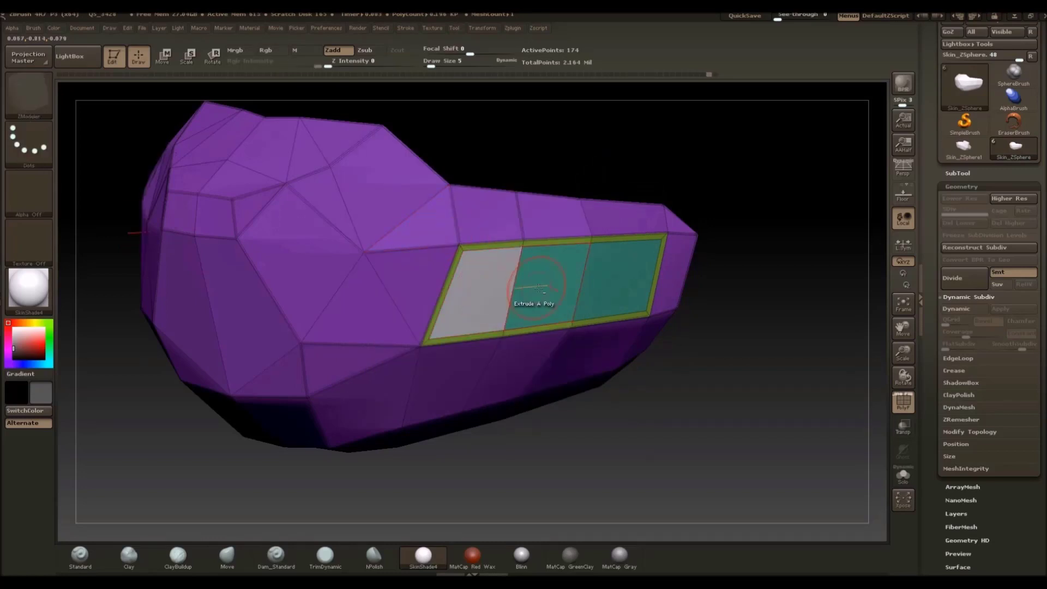
left_click(560, 290, "alt")
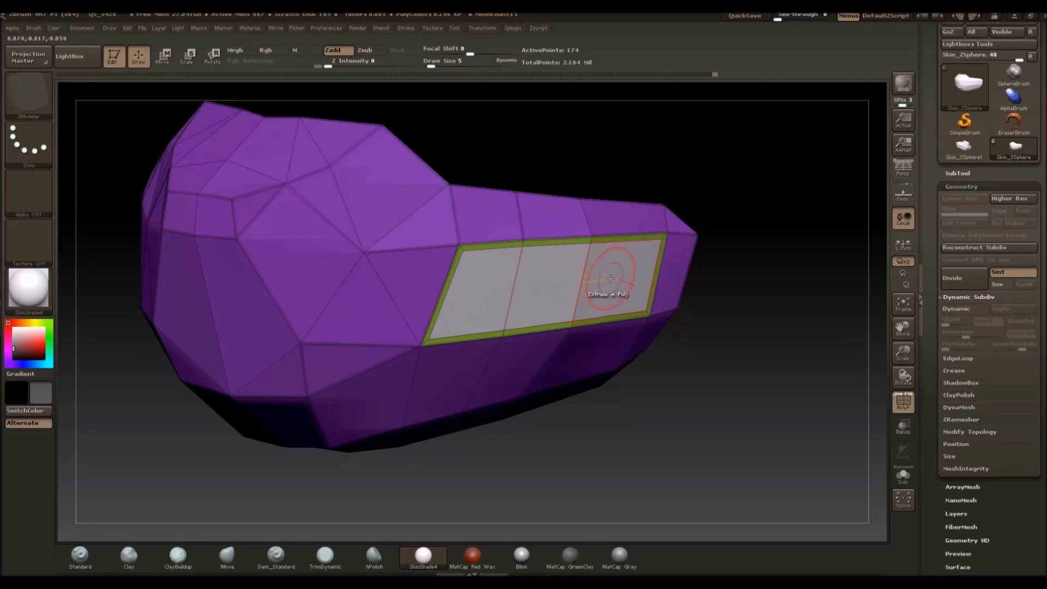
left_click_drag(603, 276, 632, 309)
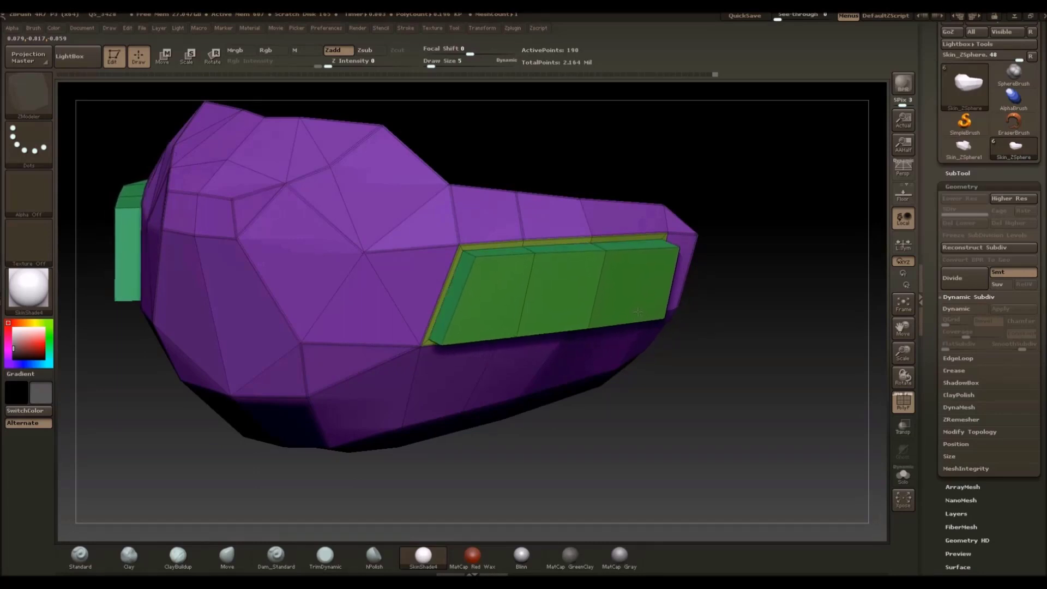
Preview the extruded cheek panel with Dynamic Subdiv on and the polyframe hidden, examining it from the side and front
left_click_drag(752, 374, 875, 310)
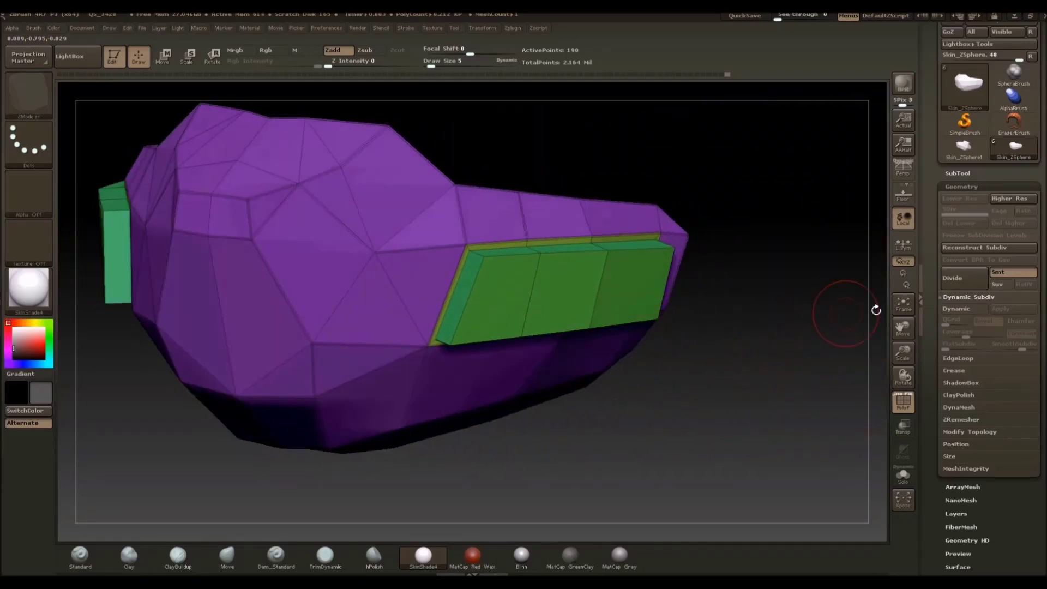
left_click(973, 309)
left_click(903, 402)
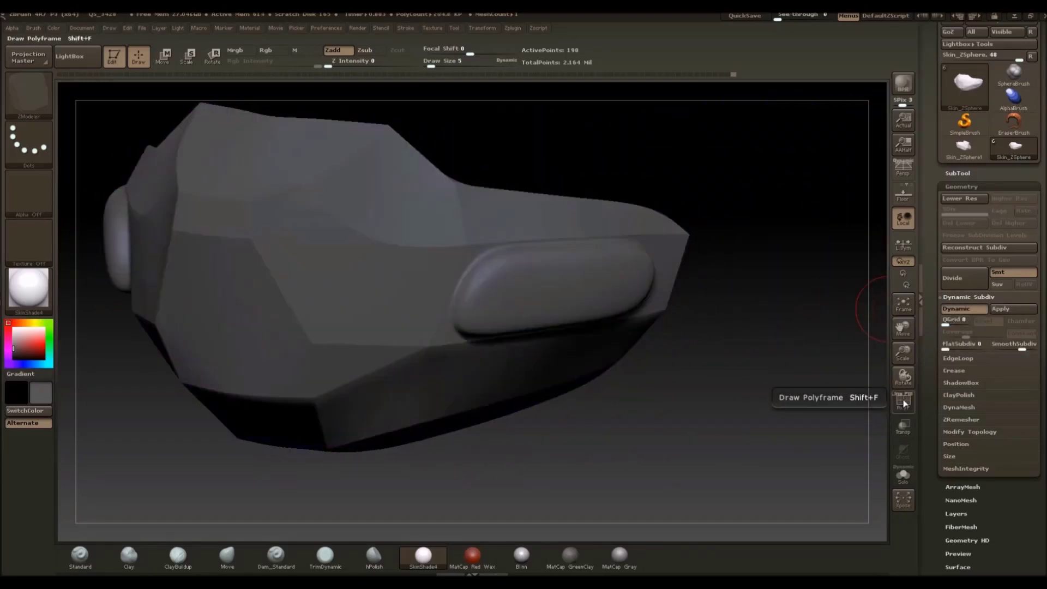
left_click_drag(801, 374, 720, 385)
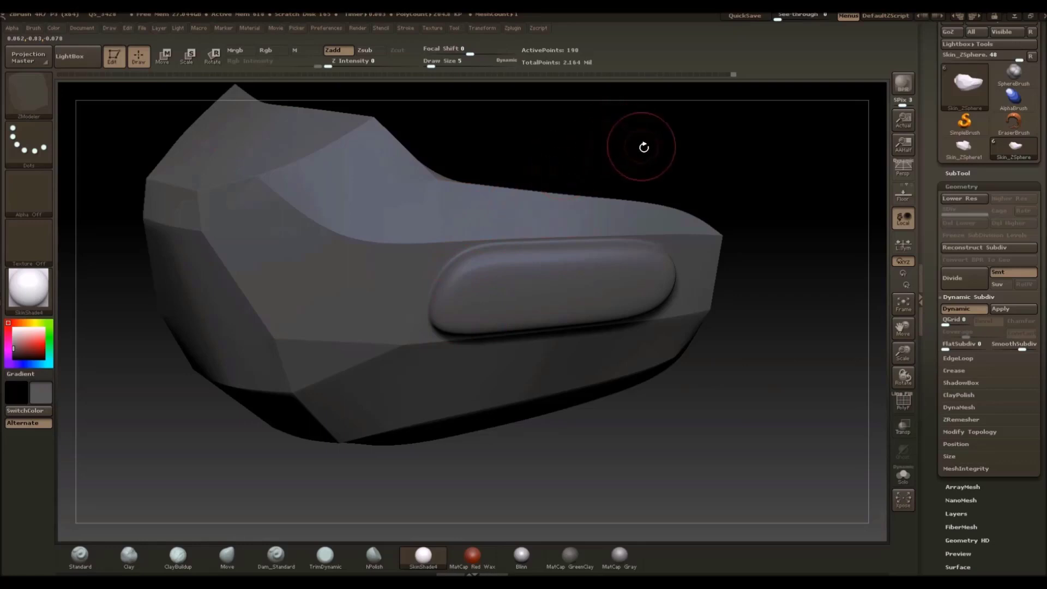
left_click_drag(642, 145, 759, 257)
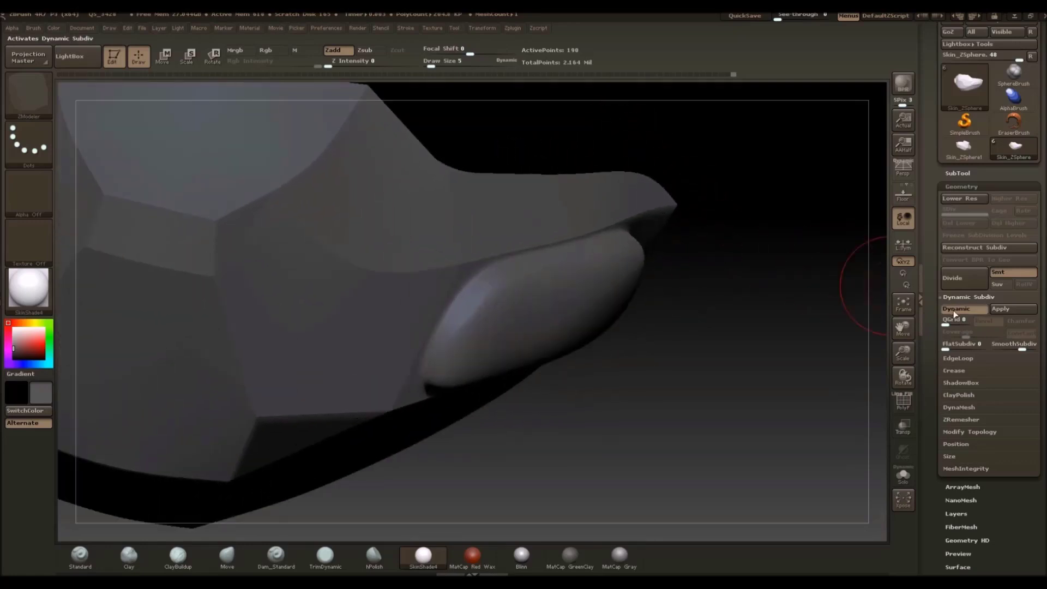
Show the polyframe and crease the lower border edges of the cheek inset, then the edges at the panel's far end
left_click(903, 402)
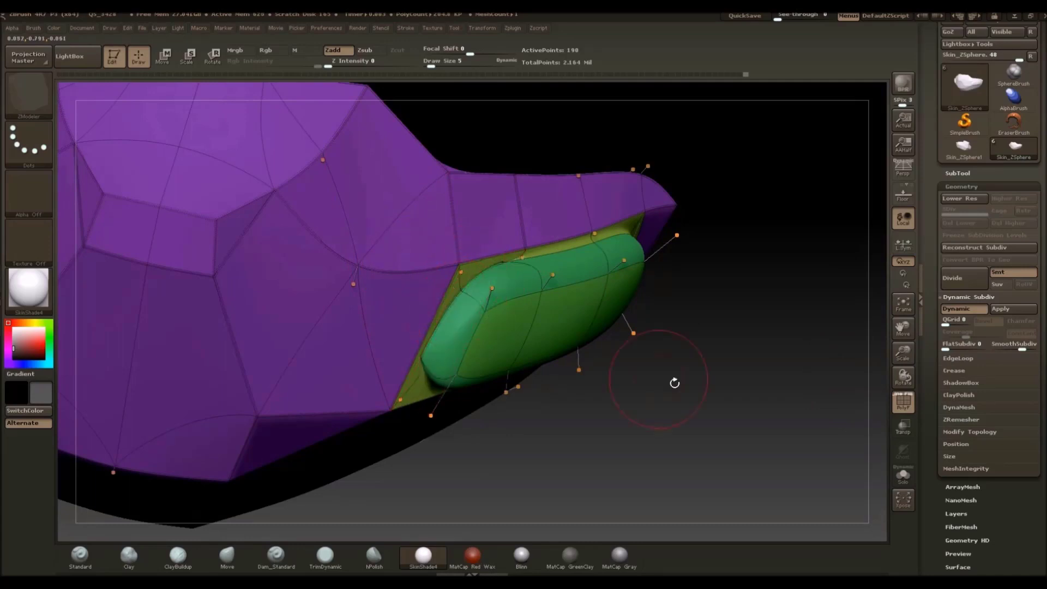
left_click_drag(673, 380, 465, 387)
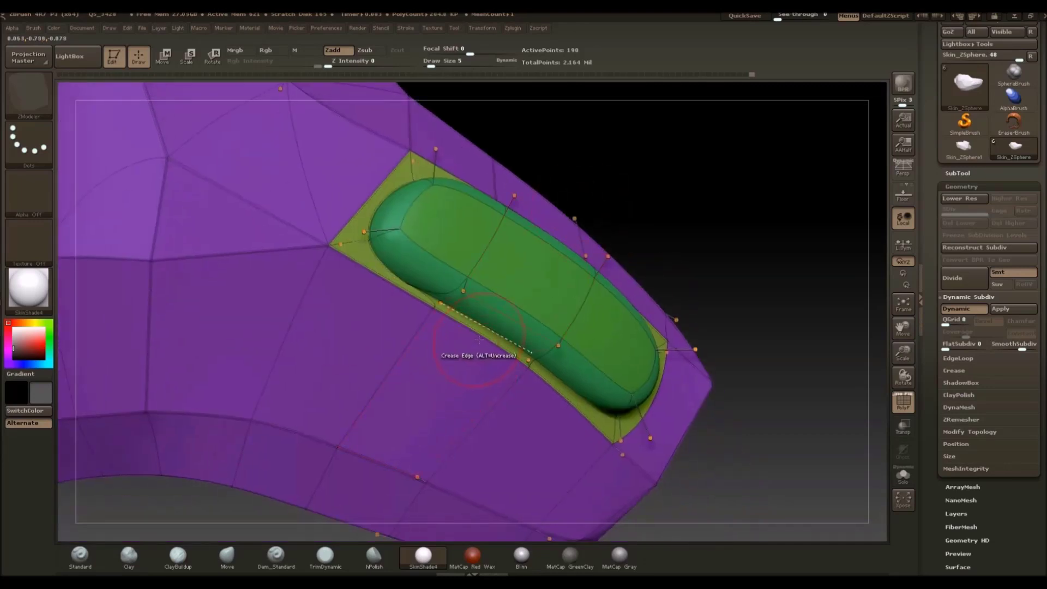
left_click(478, 339)
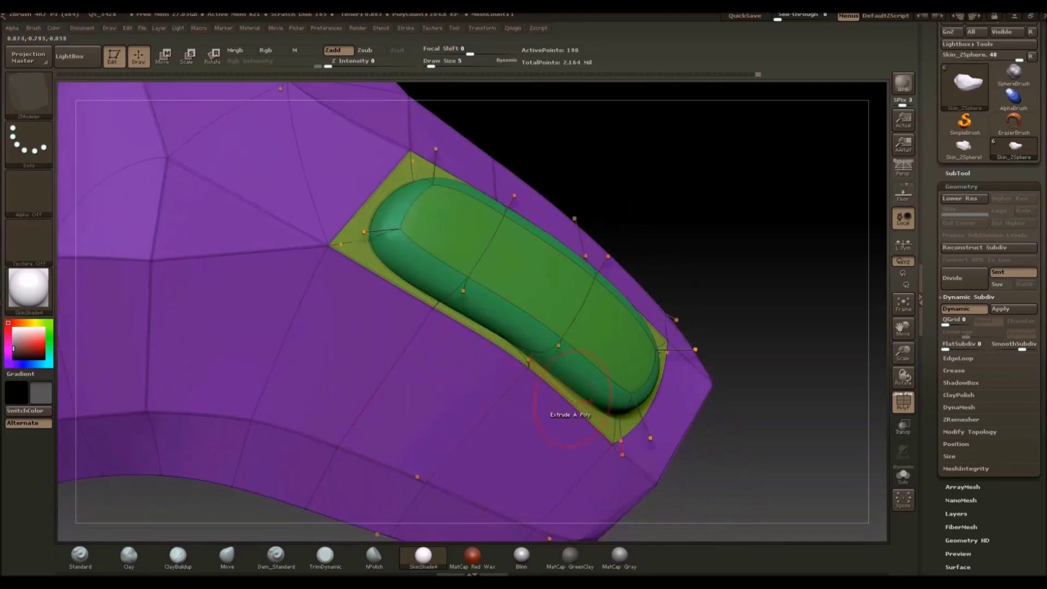
left_click(579, 393)
left_click_drag(748, 271, 818, 272)
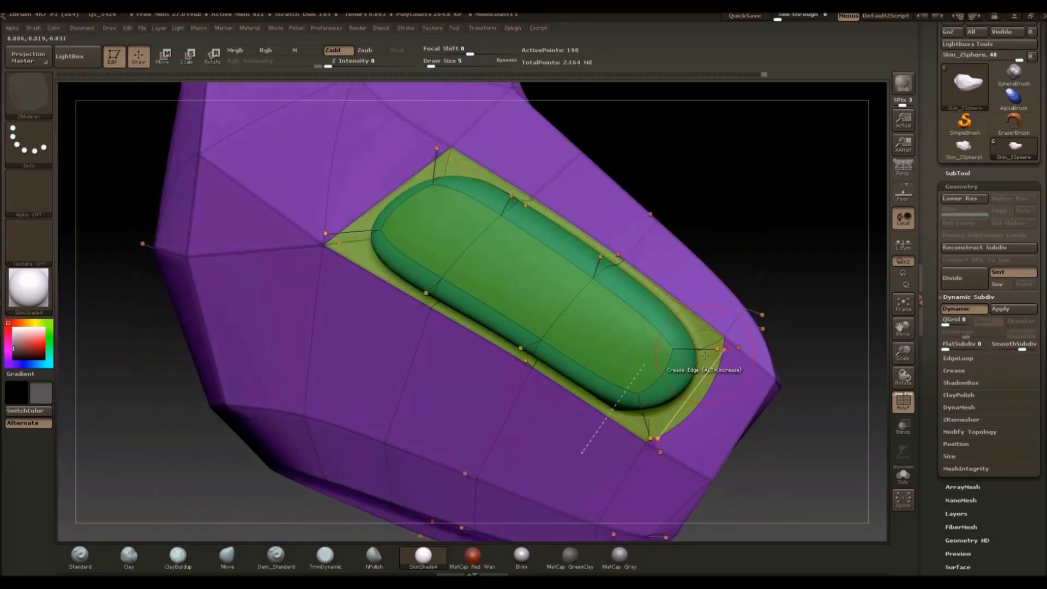
left_click(698, 365)
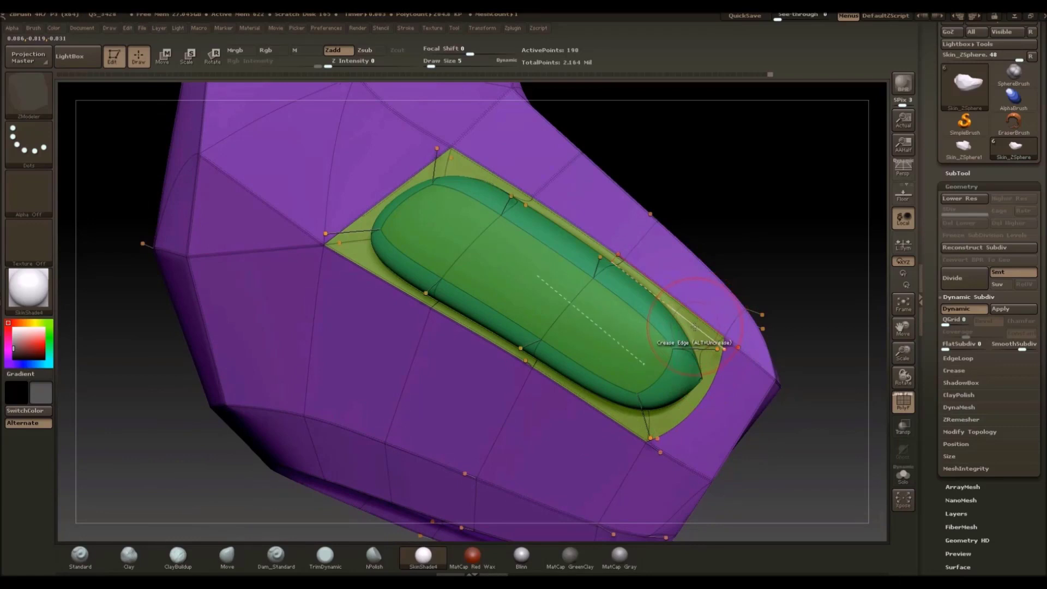
left_click(585, 243)
mouse_move(807, 218)
left_mouse_down()
mouse_move(790, 216)
mouse_move(779, 245)
left_mouse_up()
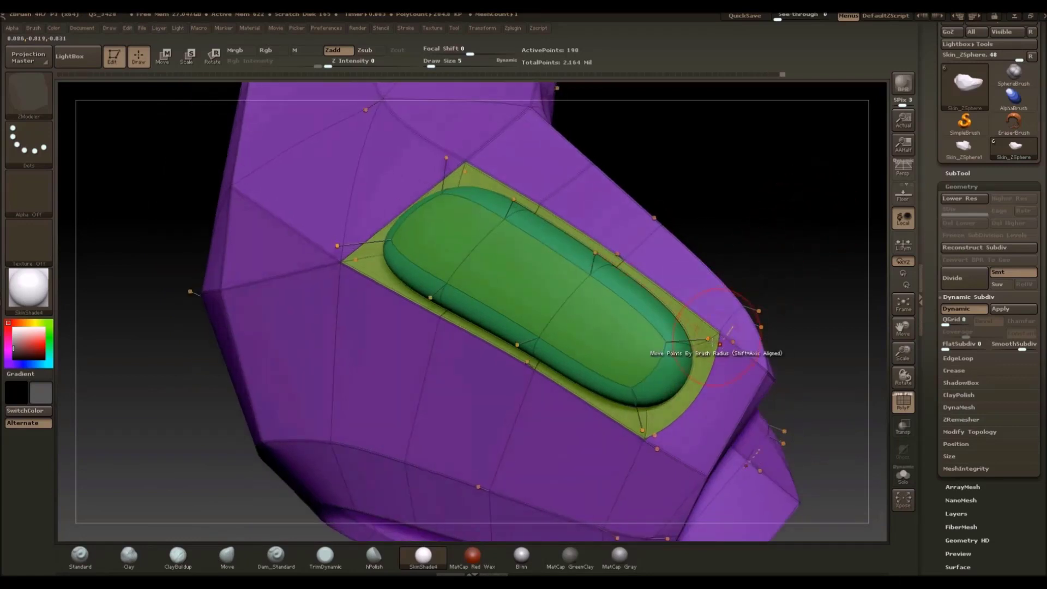
Crease the outer rim edges of the raised cheek block at its far end and along its upper long side
left_click(676, 353)
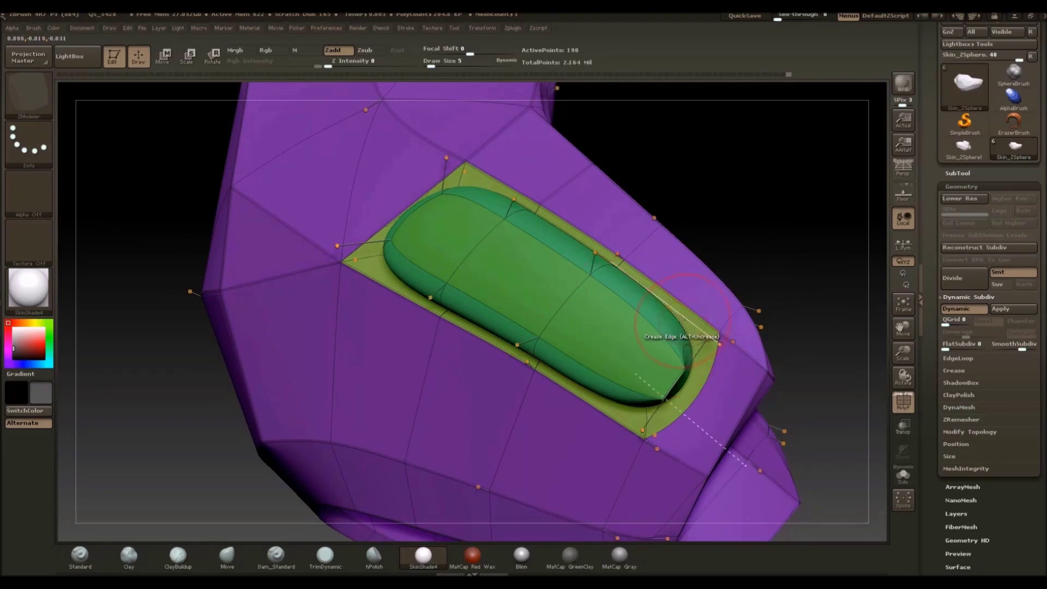
left_click(678, 318)
left_click_drag(764, 234, 714, 256)
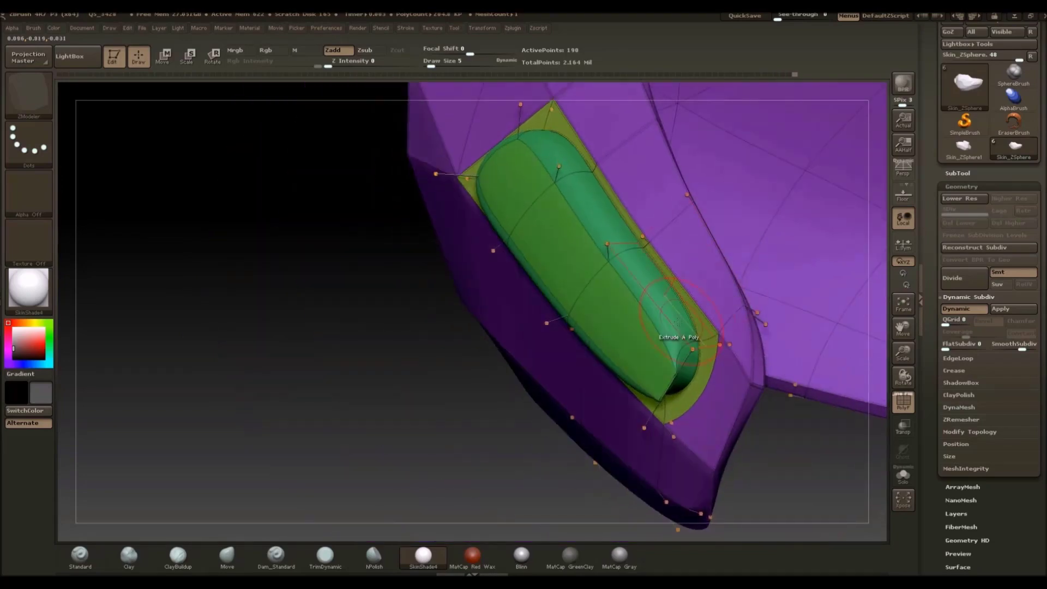
left_click(660, 320)
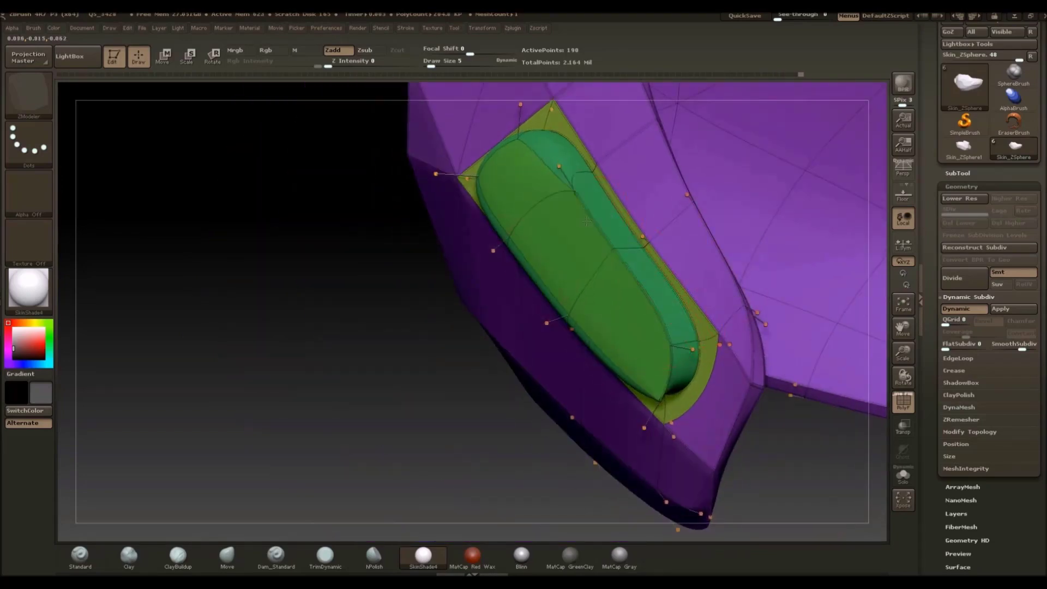
left_click(529, 159)
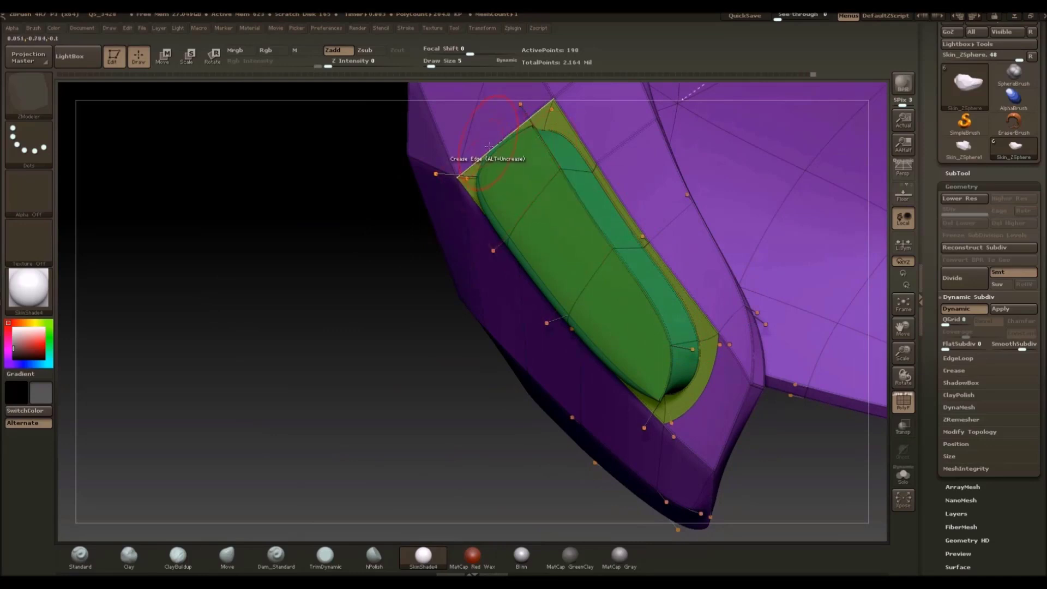
left_click_drag(332, 168, 424, 169)
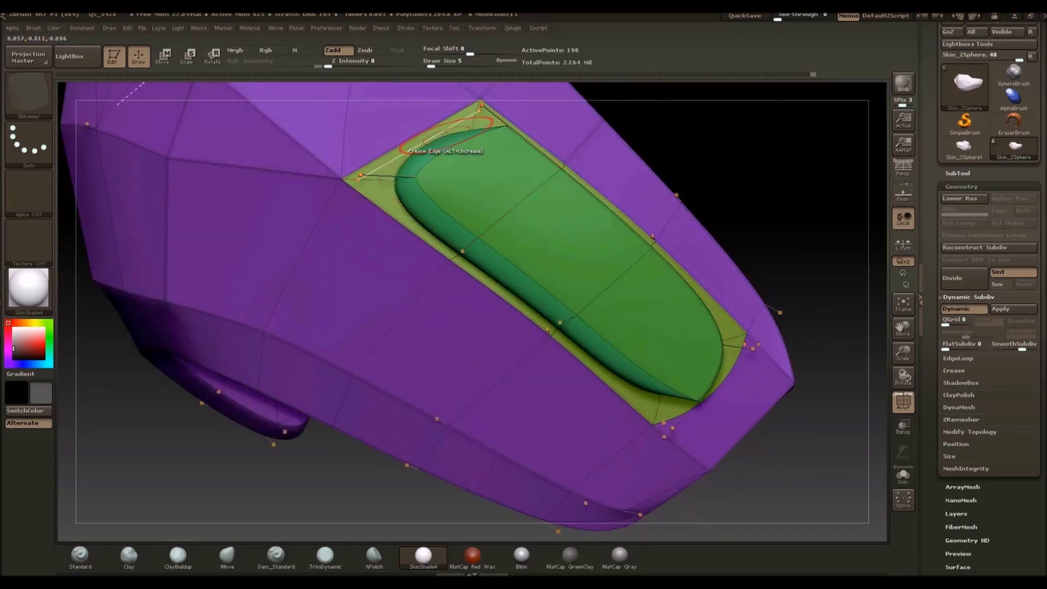
left_click_drag(752, 156, 790, 198)
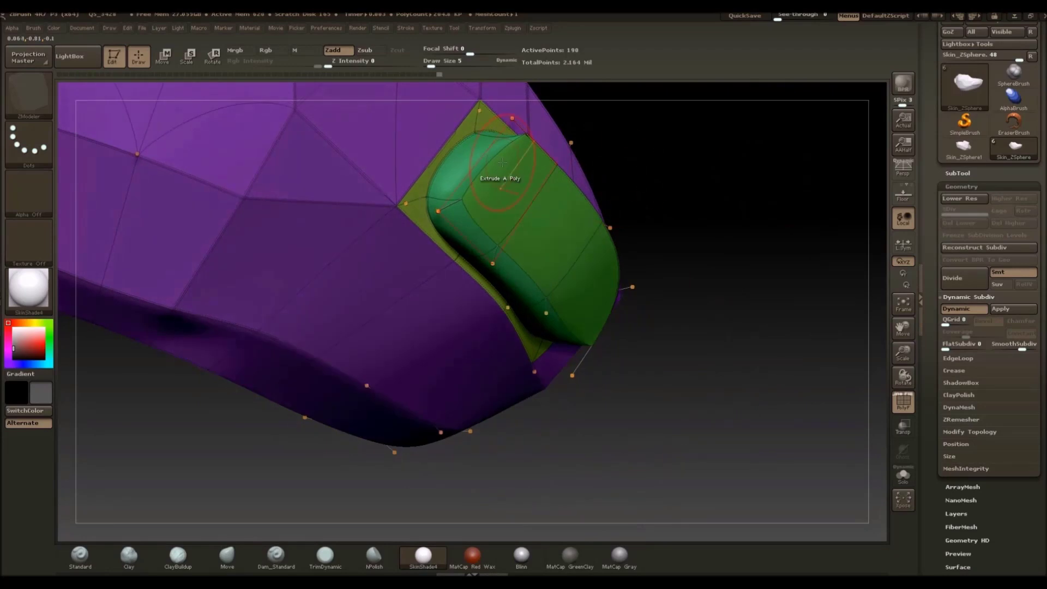
Crease the remaining outer rim edges of the cheek block at the end nearest the nose and along its lower long side
left_click(487, 154)
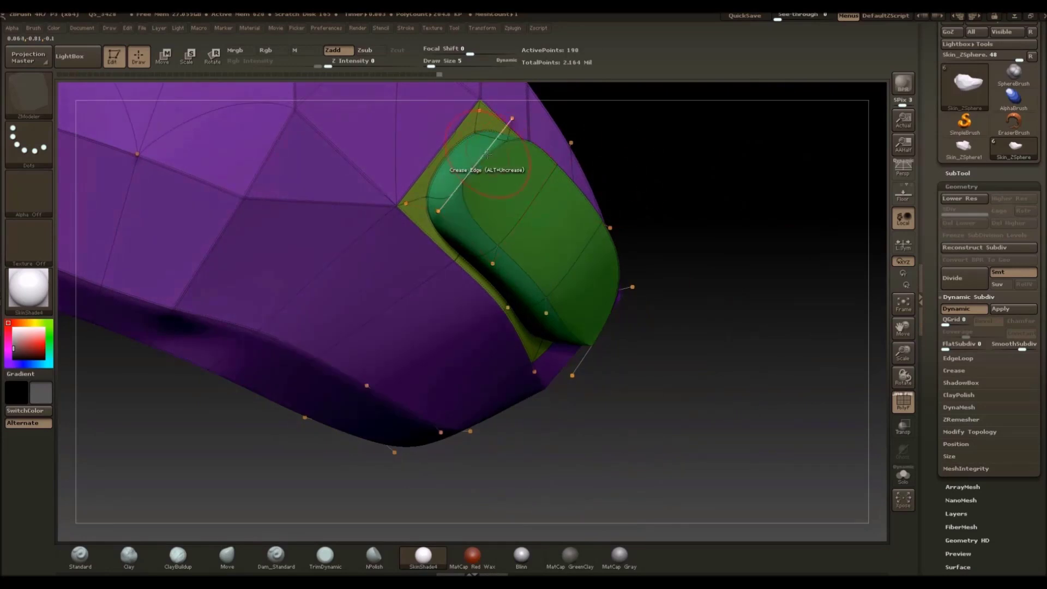
left_click(476, 226)
left_click(521, 276)
left_click_drag(763, 280, 795, 315)
left_click(593, 343)
Hide the polyframe and examine the creased cheek panel up close, then the whole mask from the front and side
left_click(903, 402)
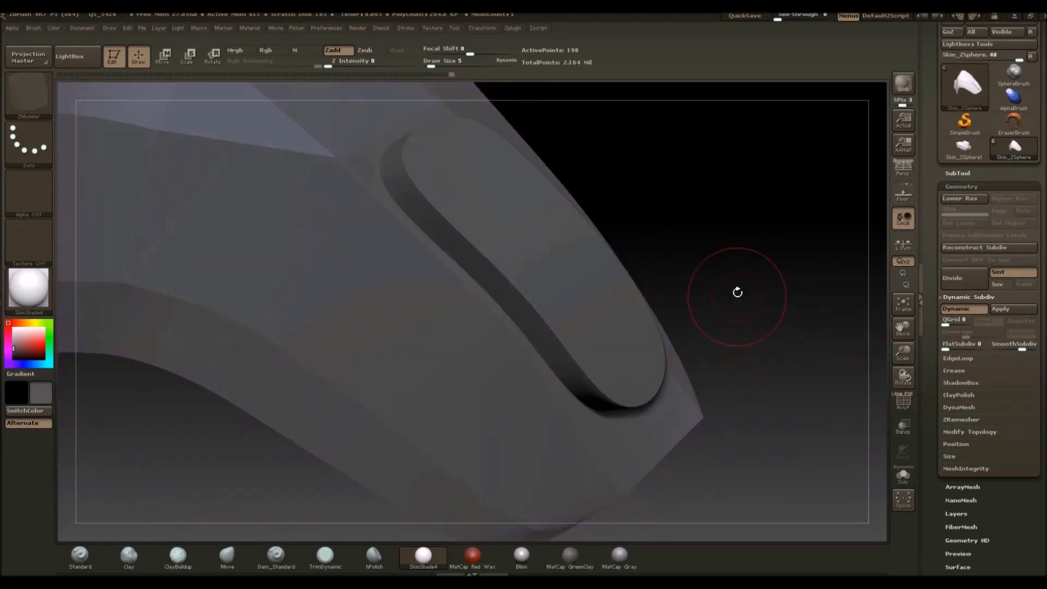
left_click_drag(736, 292, 540, 96)
left_click_drag(404, 223, 462, 306)
left_click_drag(392, 409, 635, 369)
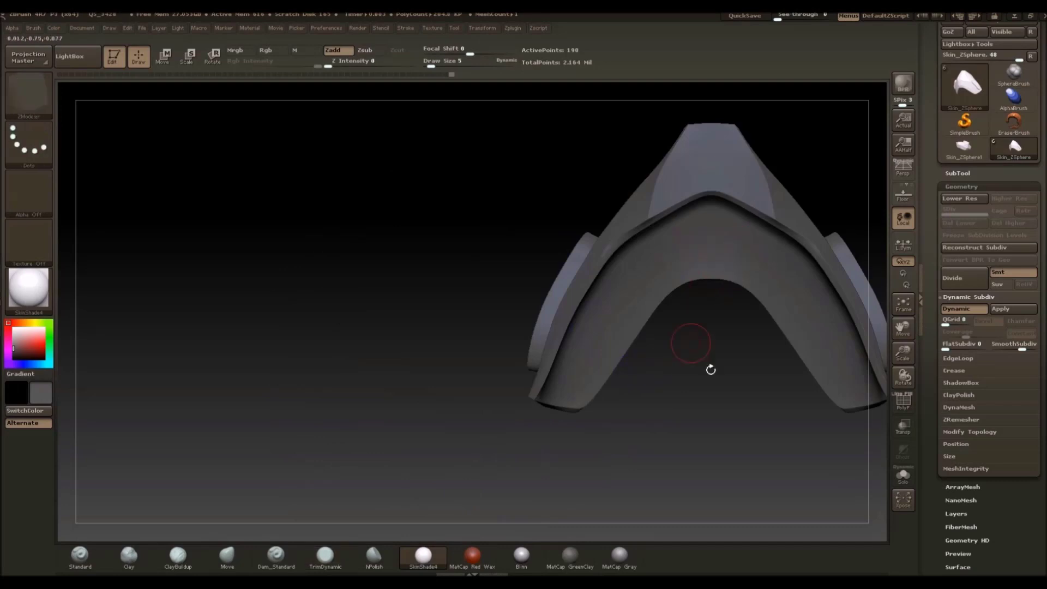
left_click_drag(708, 367, 584, 194)
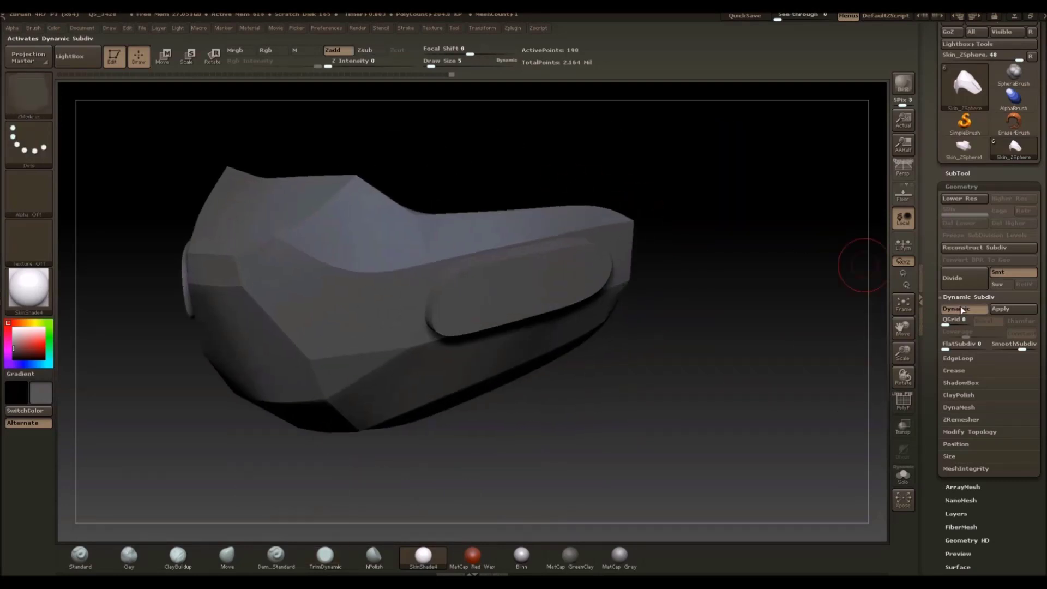
Show the polyframe, turn off Dynamic Subdiv and crease the short corner edges joining the raised block to its base
left_click(903, 403)
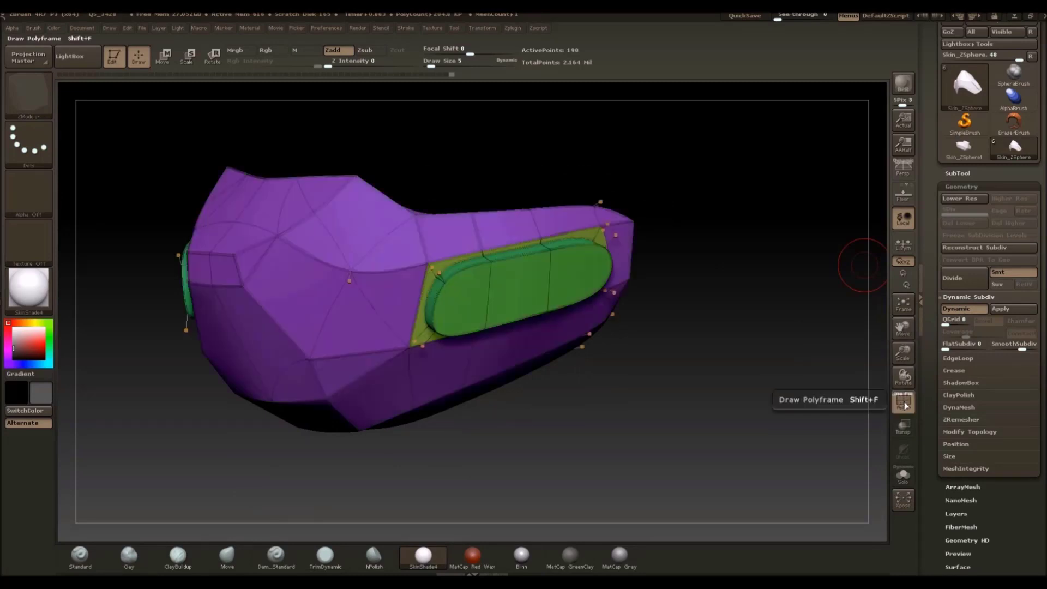
mouse_move(502, 162)
left_mouse_down("alt")
mouse_move(481, 152)
mouse_move(493, 173)
left_mouse_up("alt")
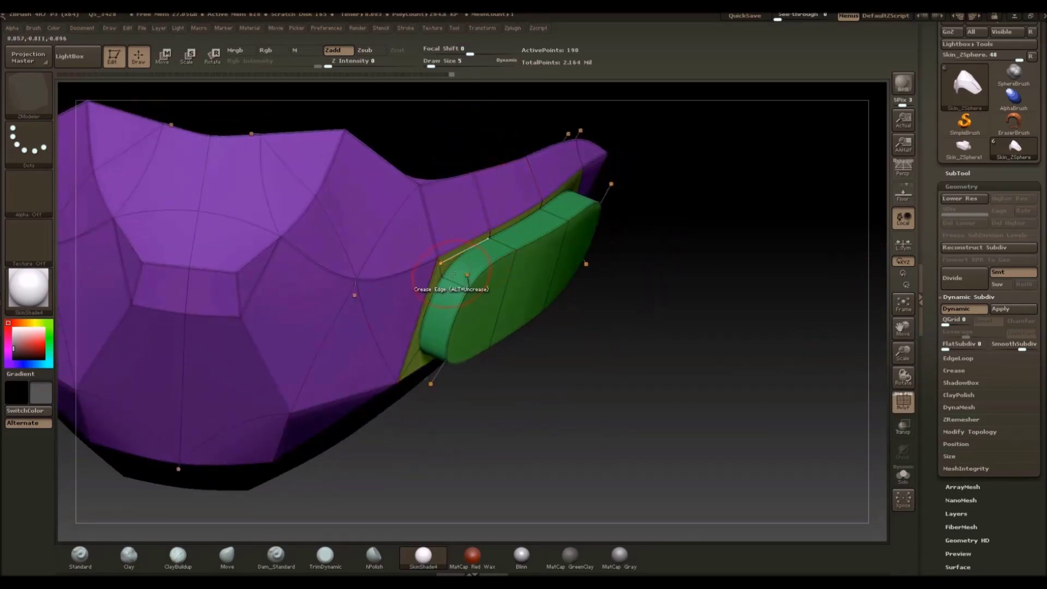
key("shift+d")
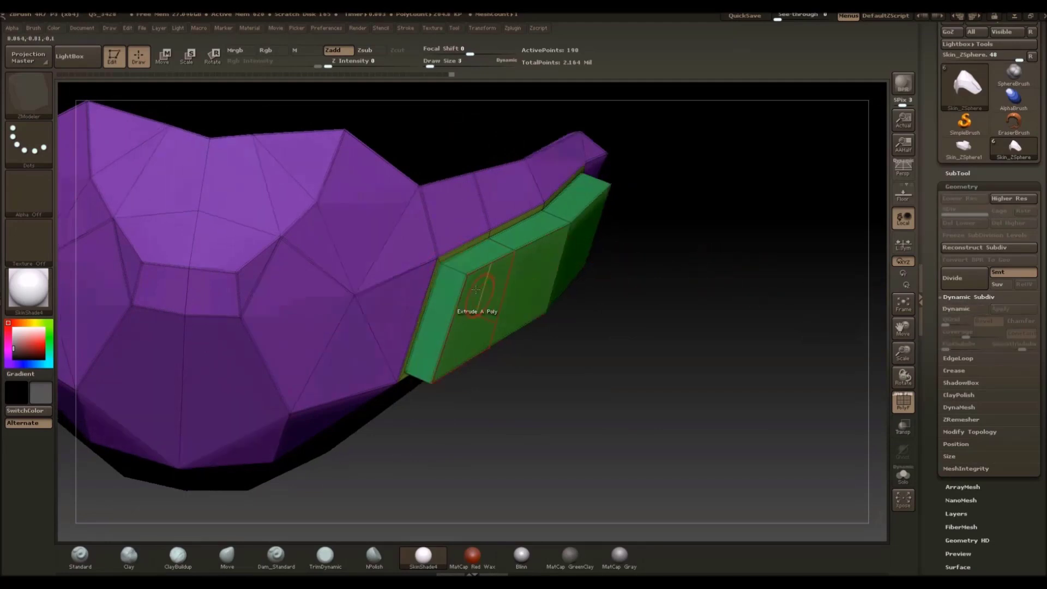
left_click_drag(490, 360, 565, 300)
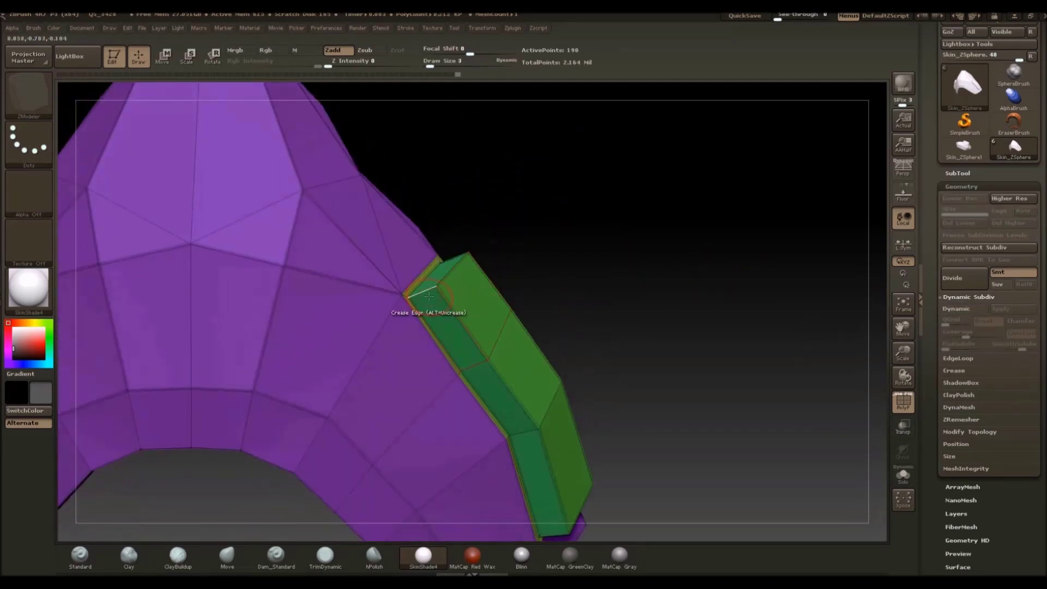
left_click_drag(736, 352, 643, 256)
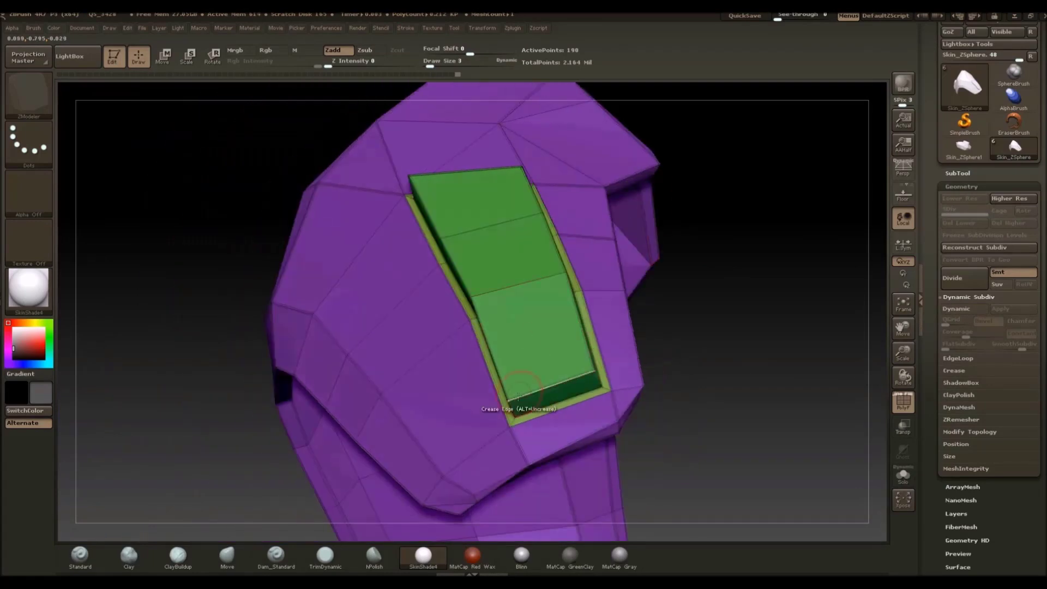
left_click(512, 406)
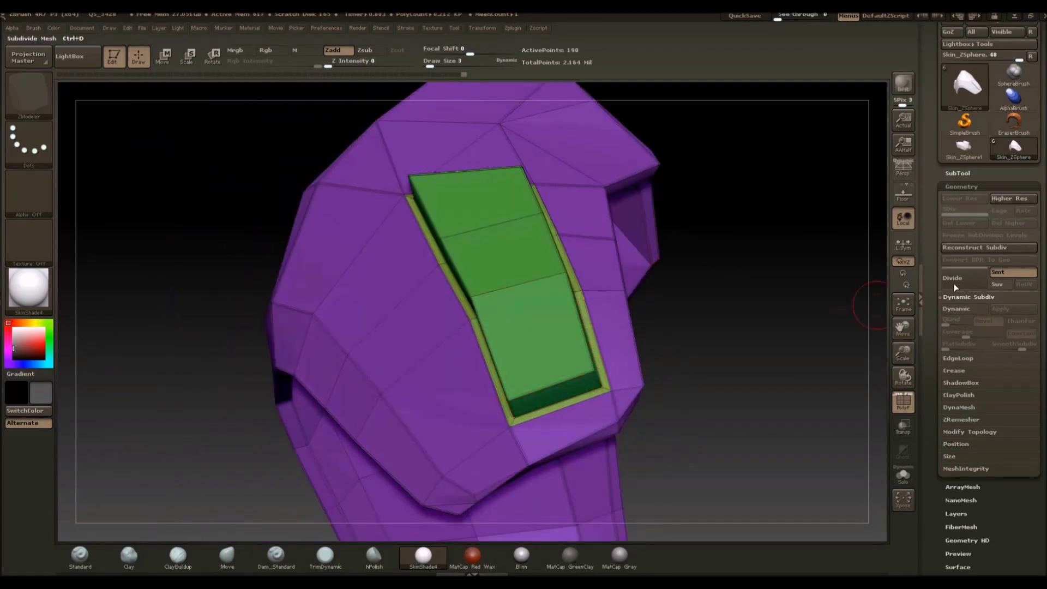
Turn Dynamic Subdiv back on and hide the polyframe to preview the cheek panel with square corners
left_click(962, 313)
mouse_move(813, 292)
left_mouse_down()
mouse_move(806, 332)
mouse_move(816, 339)
mouse_move(713, 285)
mouse_move(647, 289)
mouse_move(612, 334)
mouse_move(722, 362)
mouse_move(717, 271)
left_mouse_up()
left_click(902, 403)
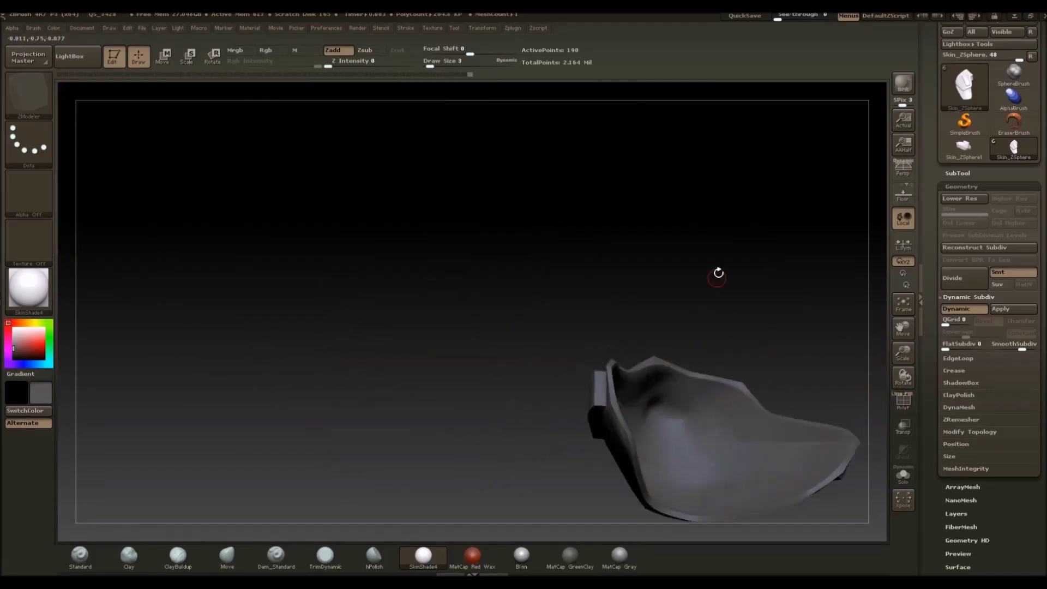
left_click_drag(660, 255, 737, 296)
key("b")
key("t")
key("d")
key("b")
key("z")
key("m")
Examine the smoothed mask from several sides, first without and then with the polyframe
mouse_move(666, 354)
left_mouse_down()
mouse_move(661, 290)
mouse_move(682, 289)
mouse_move(654, 291)
left_mouse_up()
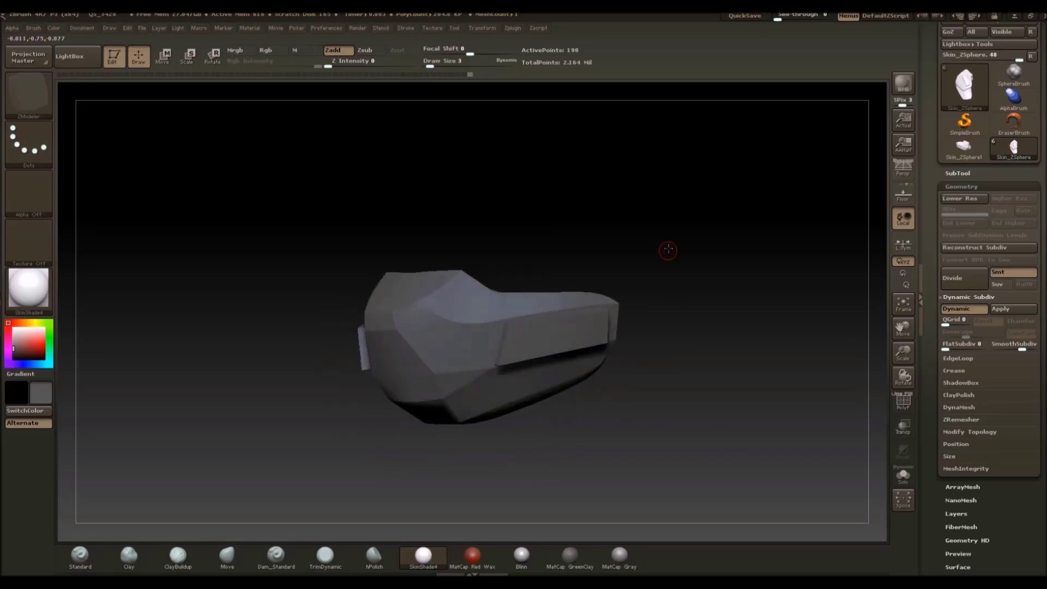
left_click_drag(668, 250, 607, 276)
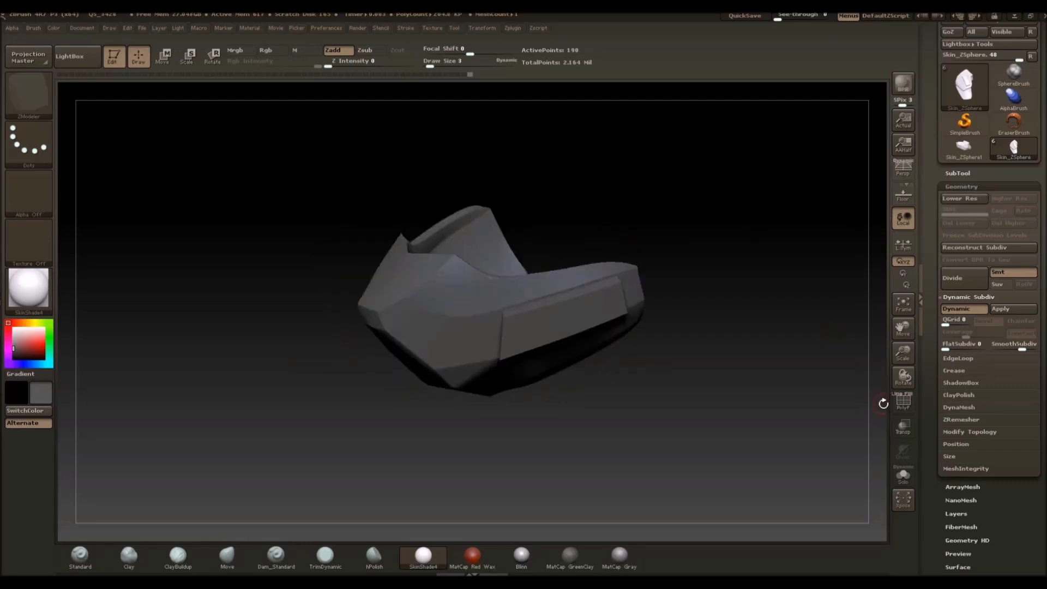
left_click(903, 402)
left_click_drag(675, 255, 875, 237)
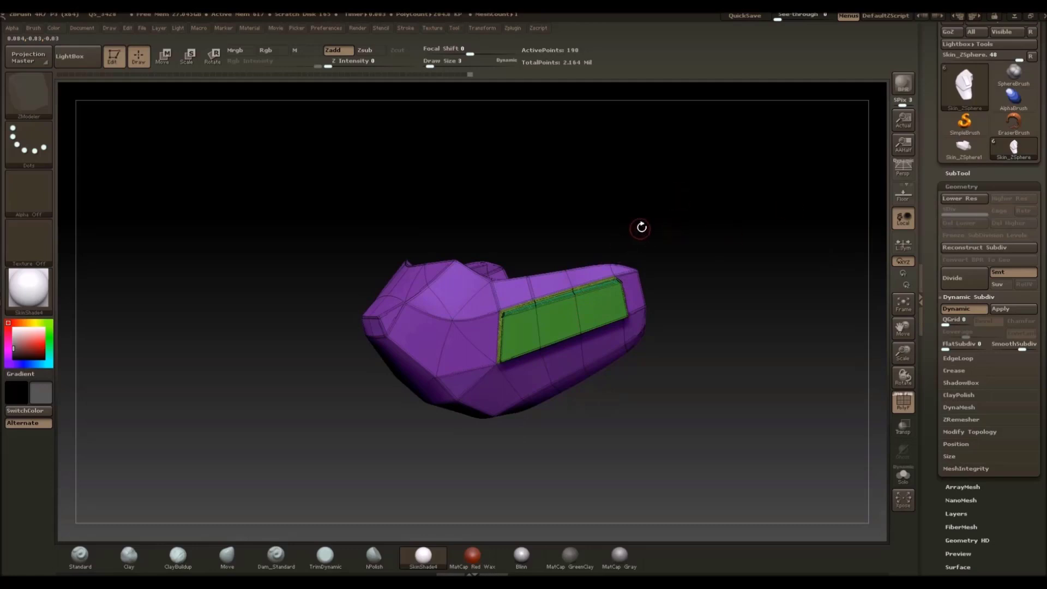
left_click_drag(641, 227, 665, 231)
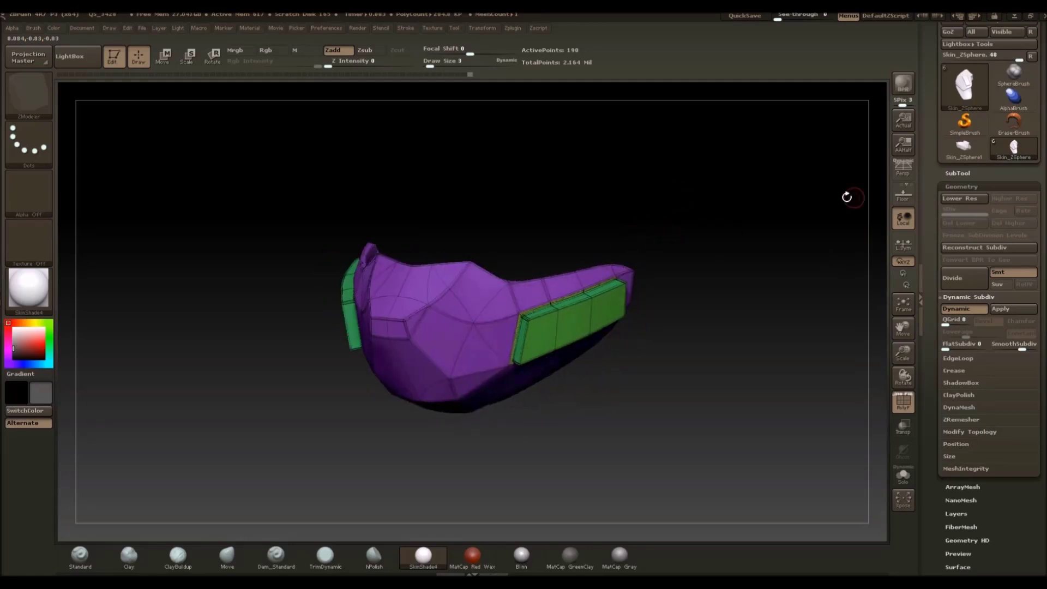
Apply the Dynamic Subdiv smoothing to the mask as real subdivision levels and check the resulting wireframe
left_click(961, 187)
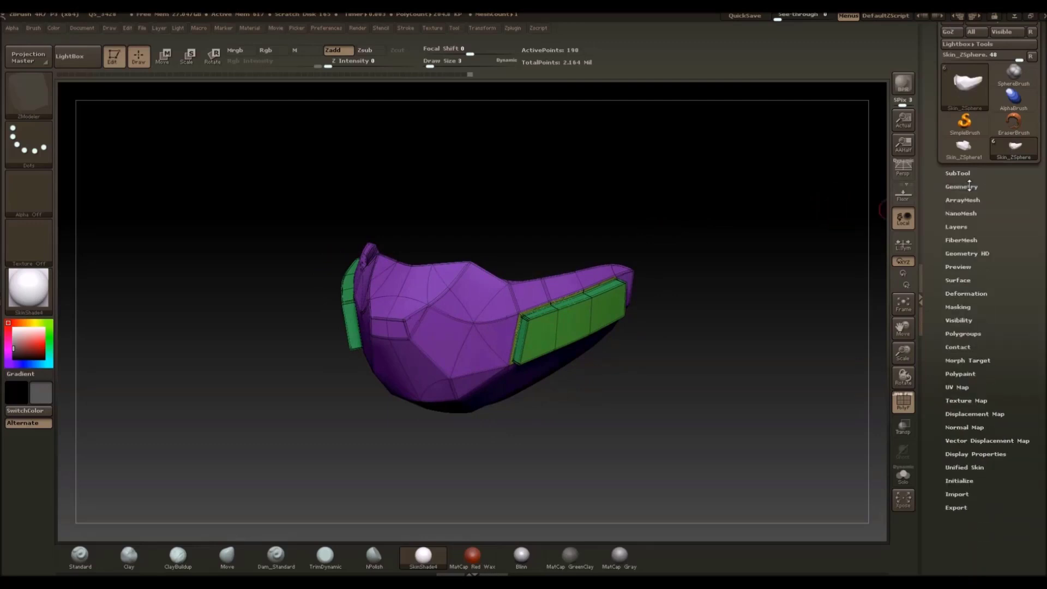
left_click(963, 187)
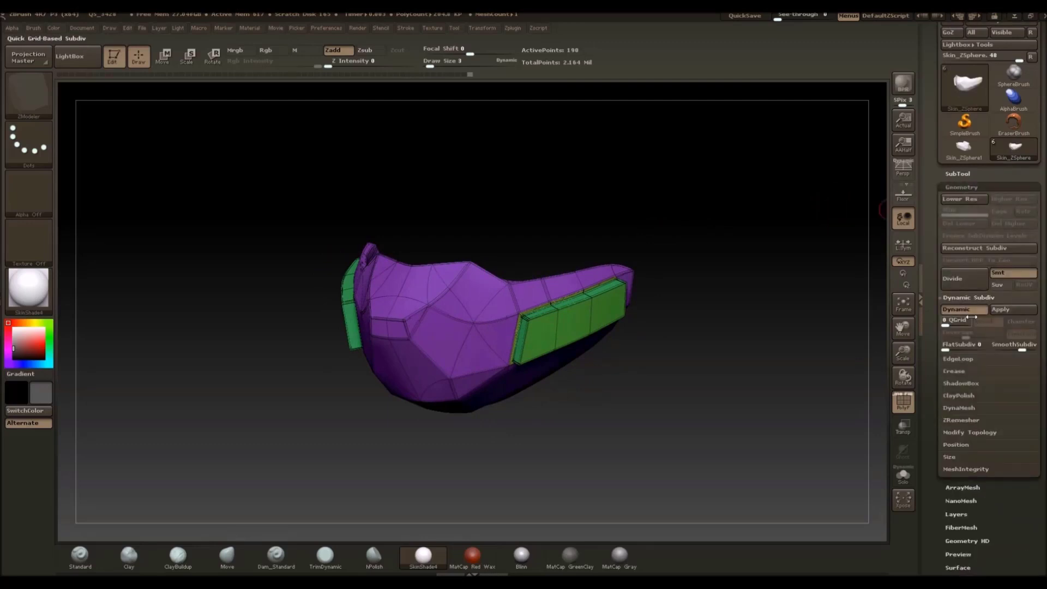
left_click(1009, 309)
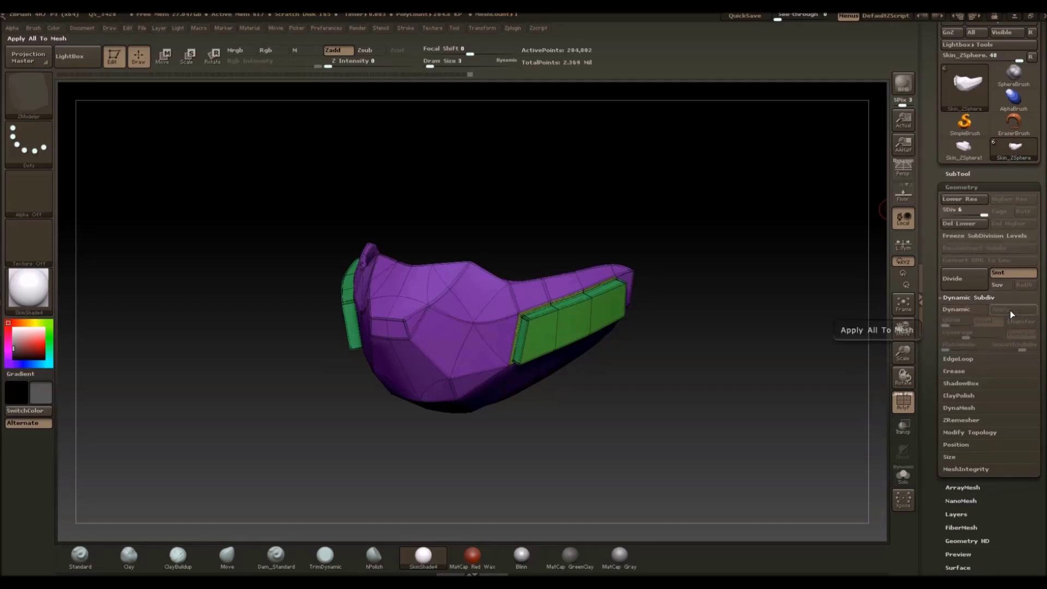
left_click(903, 403)
left_click(903, 403)
left_click_drag(583, 253, 538, 257, "alt")
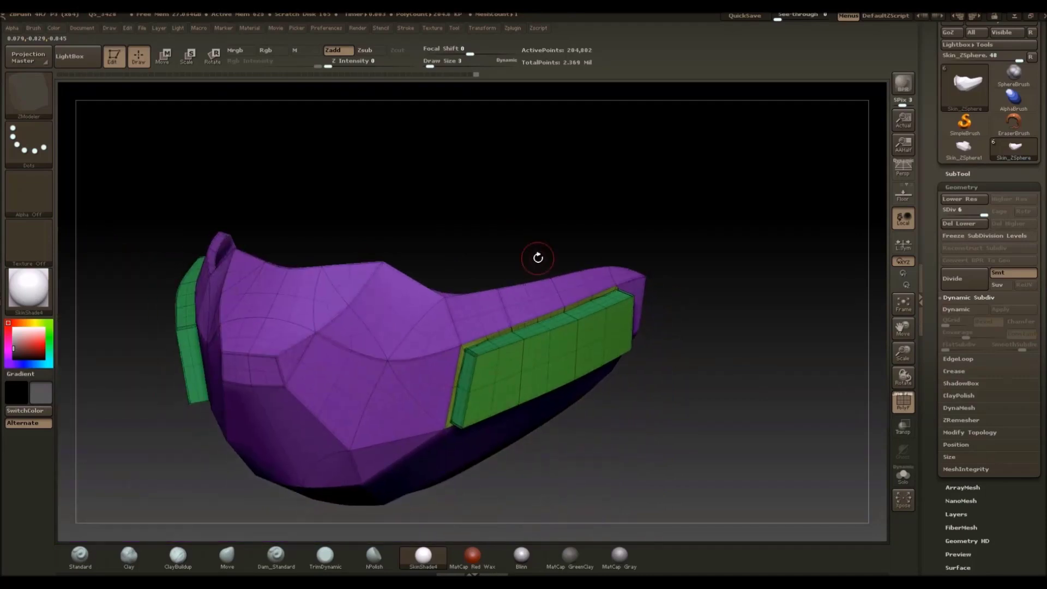
Set the DynaMesh resolution to 2832 and convert the mask to DynaMesh without freezing its subdivision levels
left_click(959, 407)
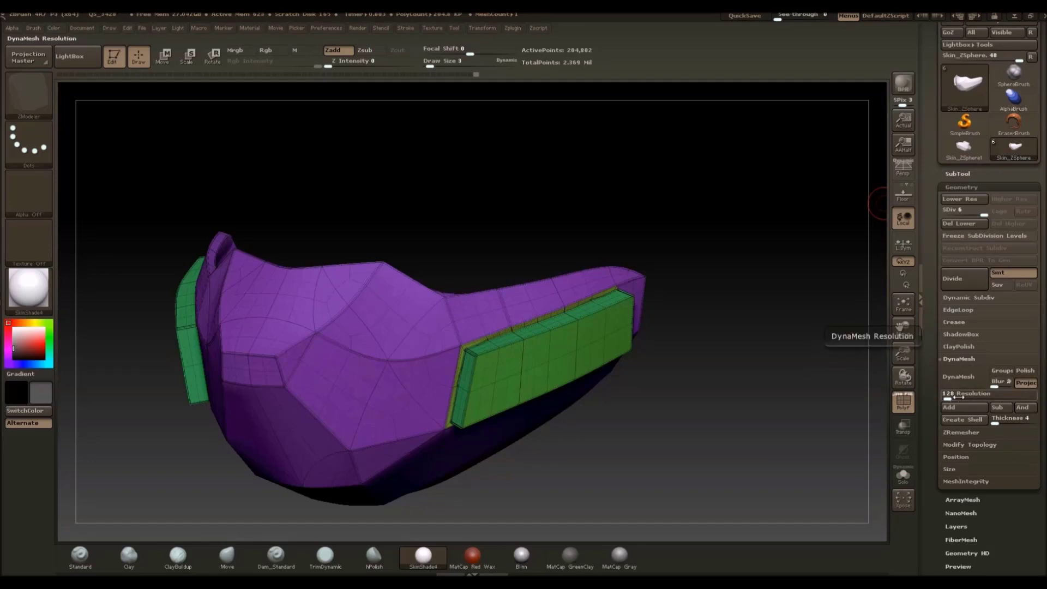
left_click_drag(952, 397, 1008, 395)
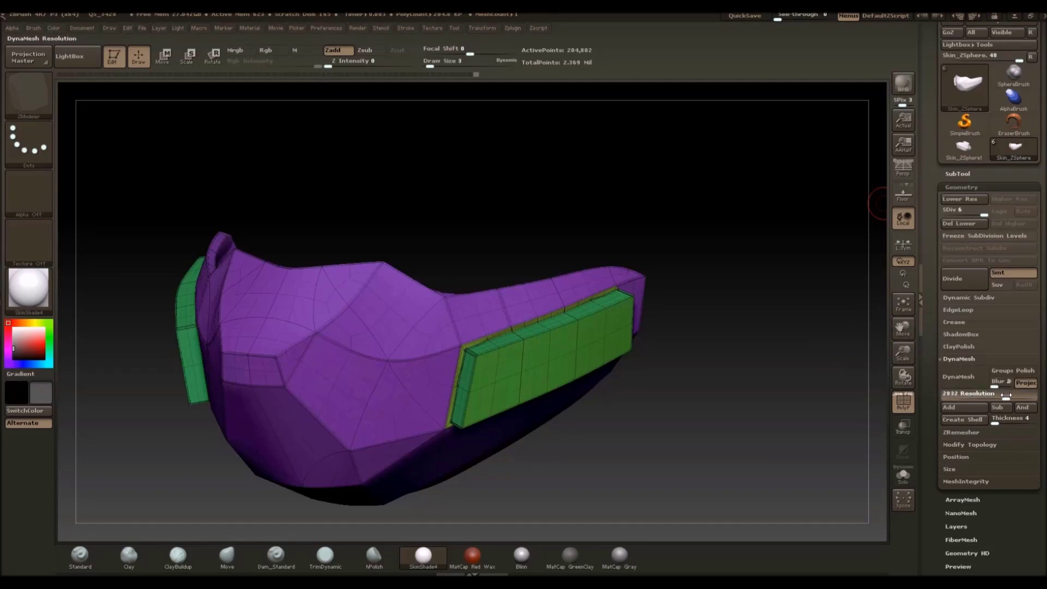
left_click(963, 377)
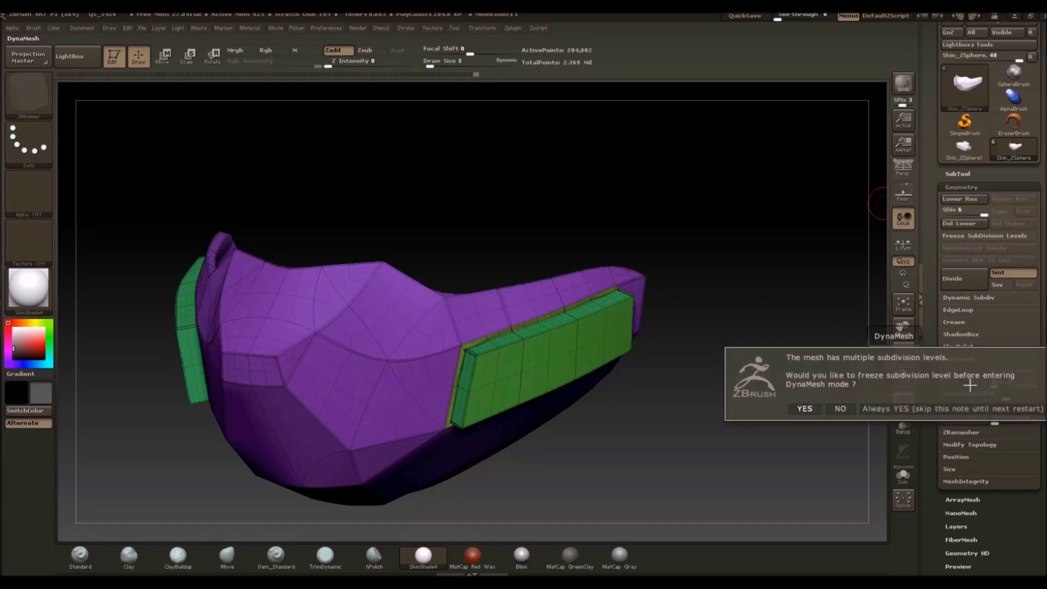
left_click(840, 408)
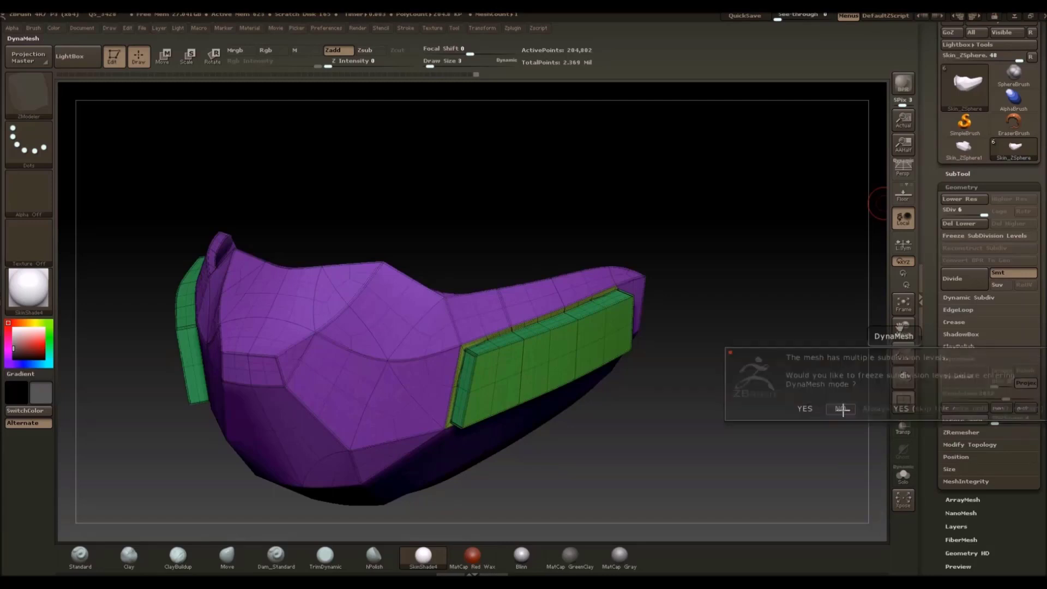
Undo the DynaMesh conversion and redo it at resolution 4096 without freezing the subdivision levels
left_click_drag(677, 355, 726, 358, "alt")
key("ctrl")
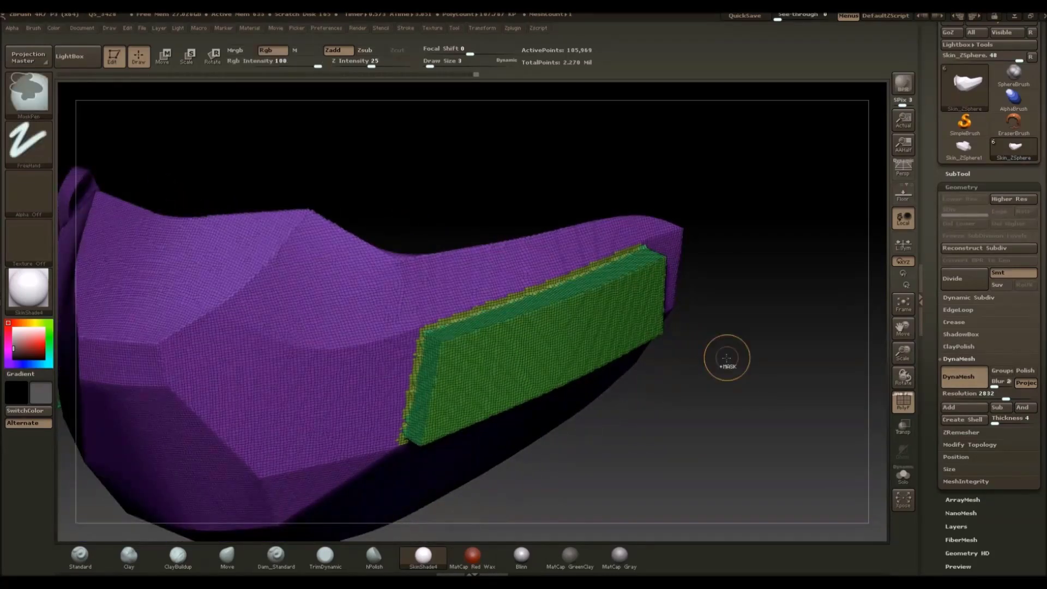
key("ctrl+z")
left_click_drag(949, 397, 1033, 396)
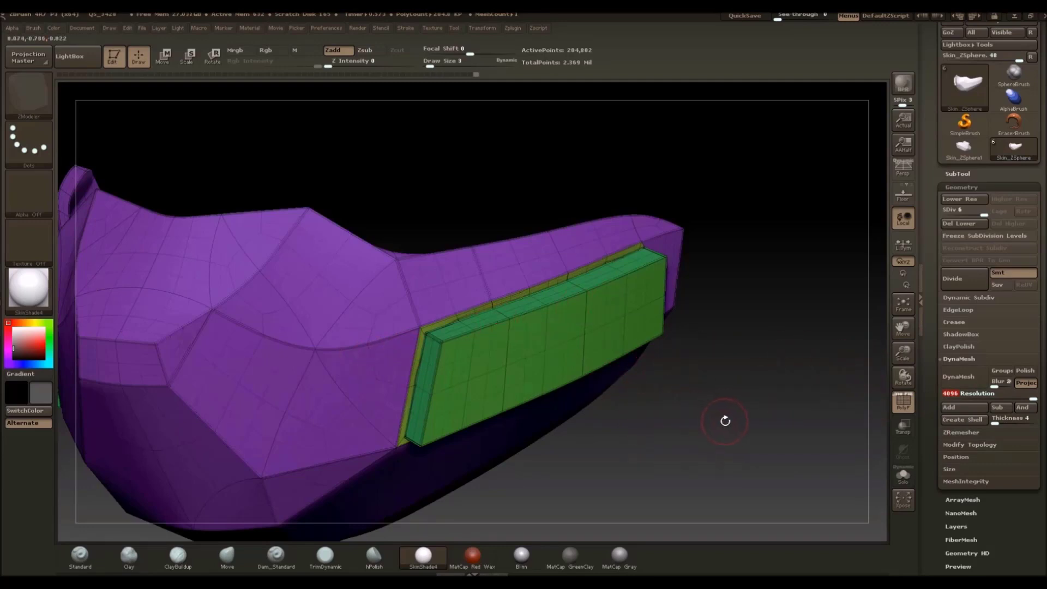
left_click(966, 383)
left_click(844, 403)
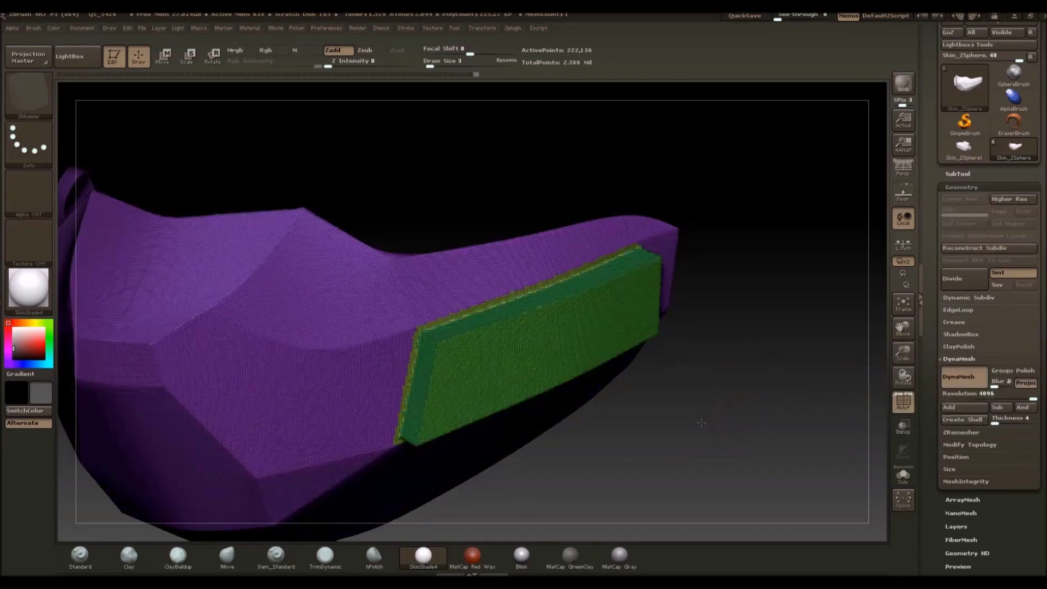
Examine the remeshed mask and its cheek panel edges from several sides, with and without the polyframe
left_click_drag(738, 415, 853, 402)
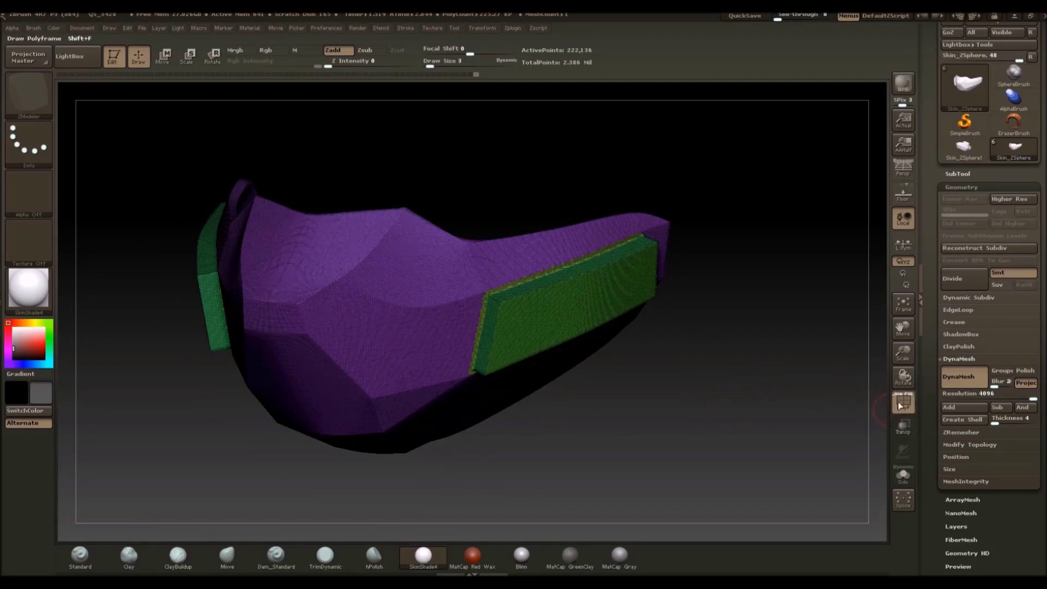
key("shift+f")
left_click_drag(706, 402, 646, 328)
left_click_drag(611, 364, 642, 293)
key("f")
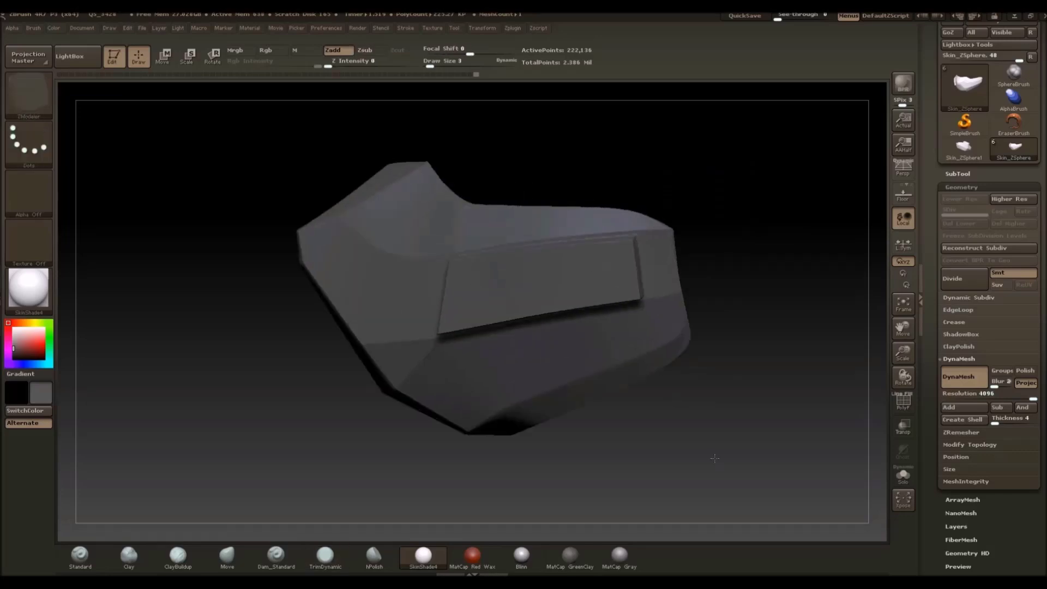
left_click(903, 406)
left_click(903, 408)
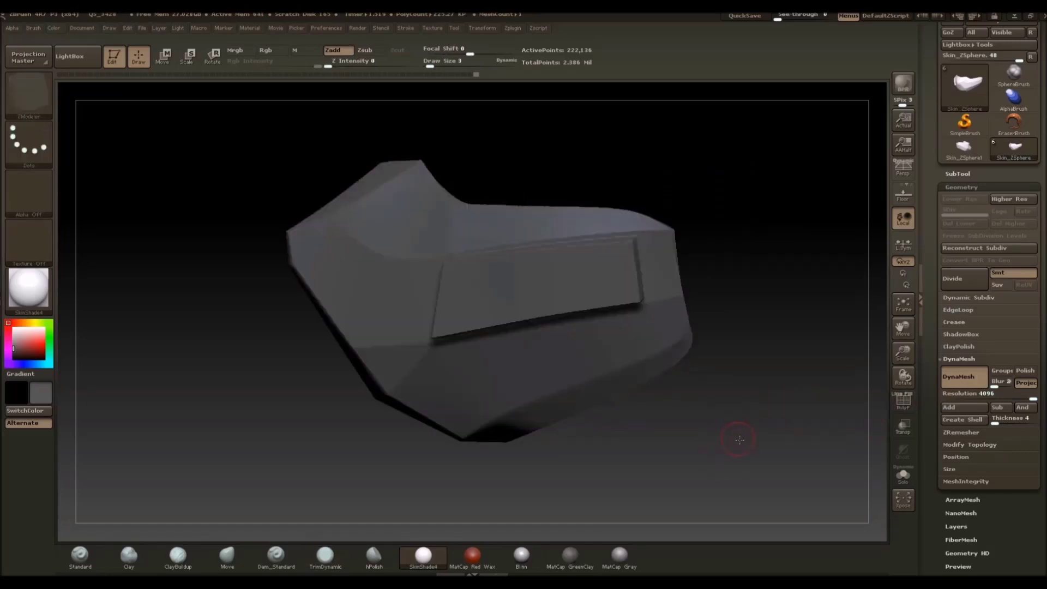
mouse_move(761, 438)
left_mouse_down()
mouse_move(733, 452)
mouse_move(771, 456)
left_mouse_up()
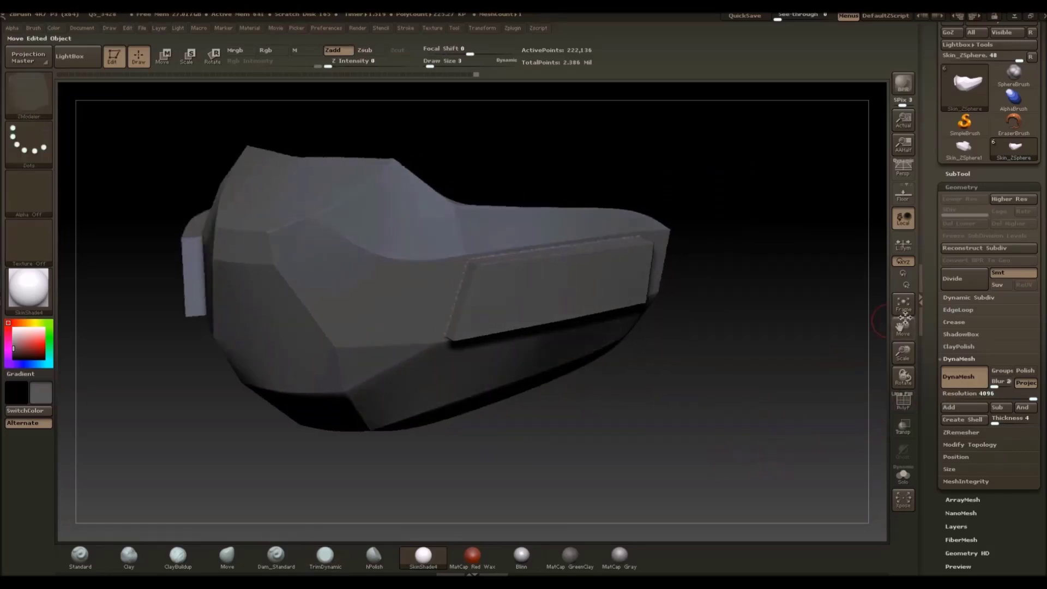
Smooth the mask's surfaces and edges with the Polish By Groups and Polish Crisp Edges deformations
left_click(956, 187)
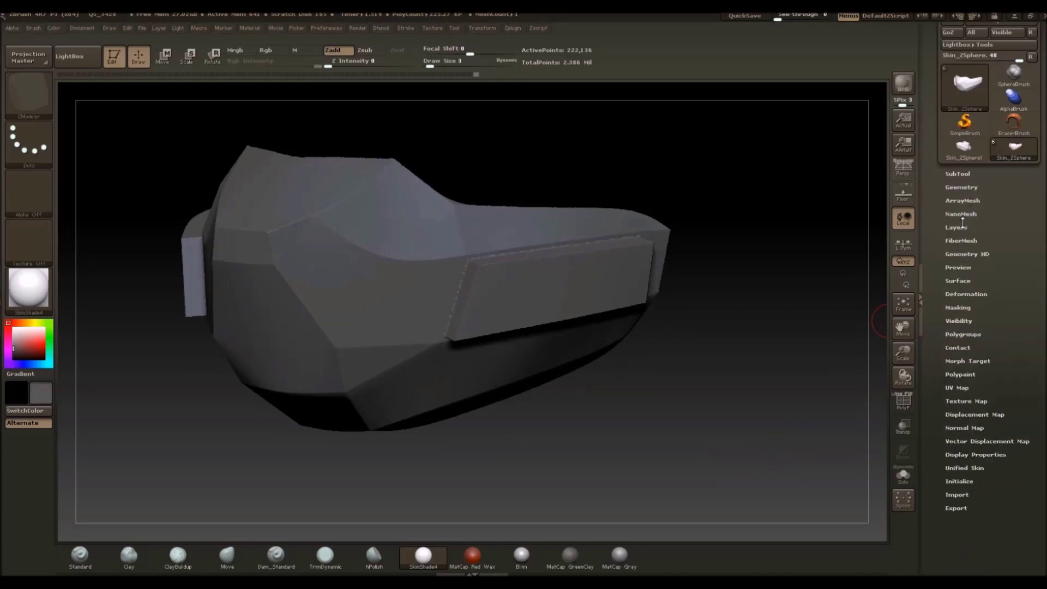
left_click(962, 293)
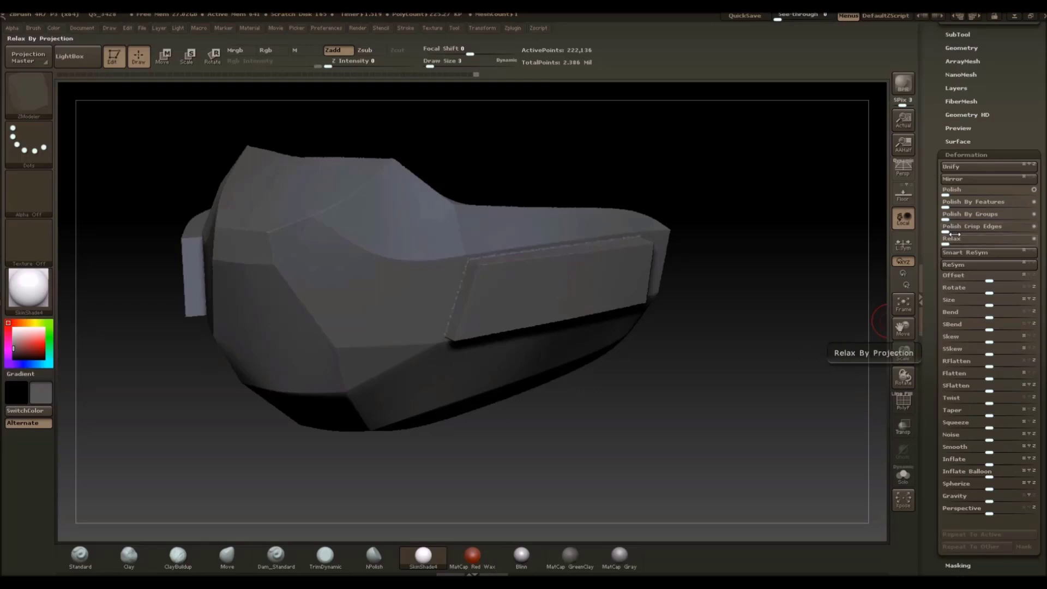
left_click_drag(952, 226, 969, 232)
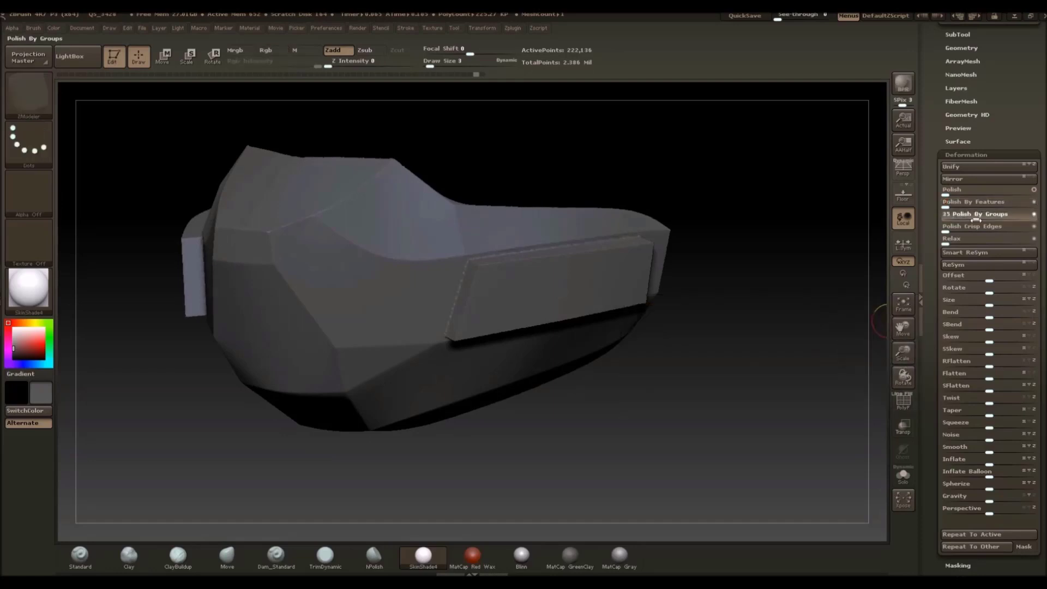
left_click(975, 220)
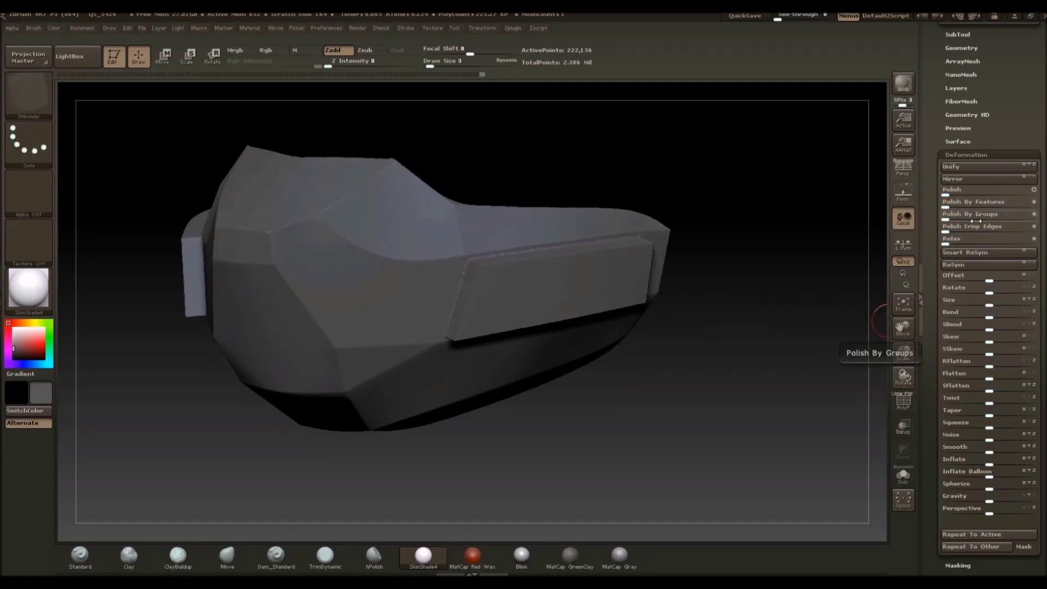
left_click(984, 230)
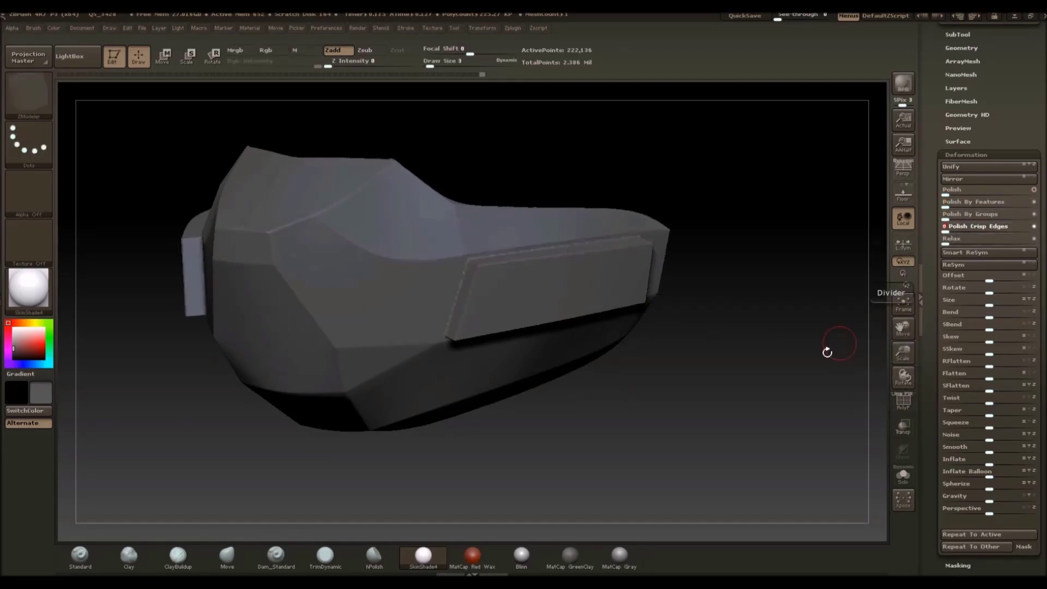
Examine the polished mask from the side and front, with and without the polyframe
left_click_drag(827, 351, 706, 329)
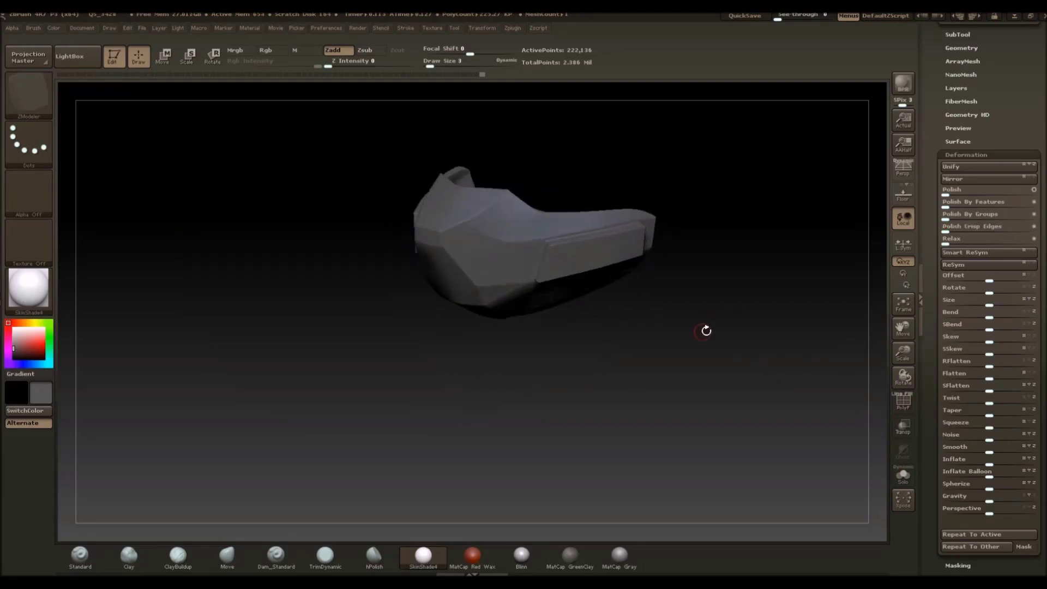
left_click(965, 154)
left_click_drag(807, 225, 787, 216)
left_click(903, 402)
left_click_drag(714, 272, 793, 335)
left_click(903, 403)
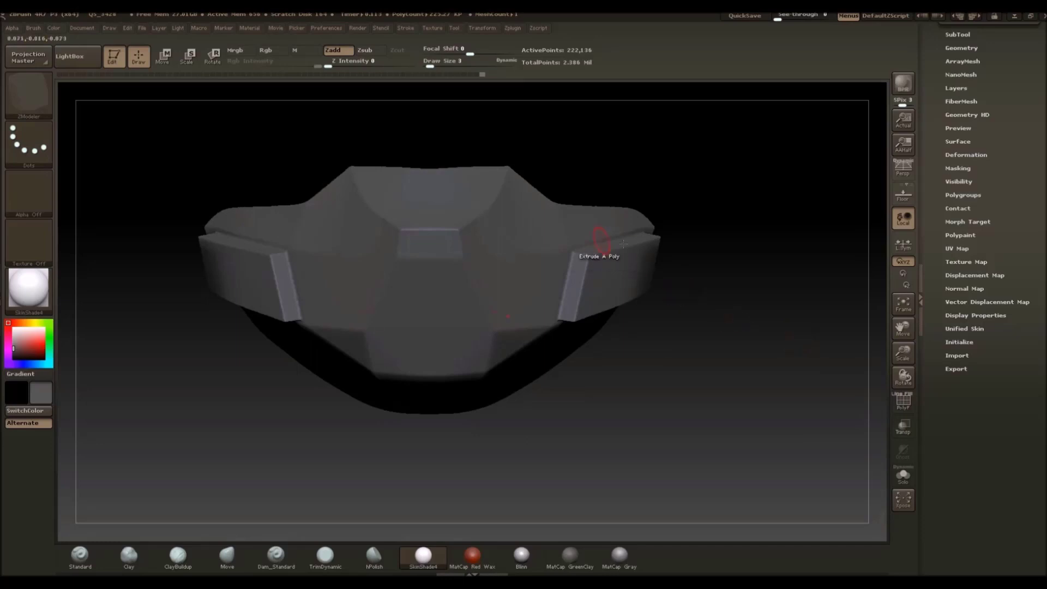
Set the Standard brush's Z Intensity to 39 and stamp a row of five progressively larger round dents beside the mask's front face
left_click_drag(674, 353, 681, 244)
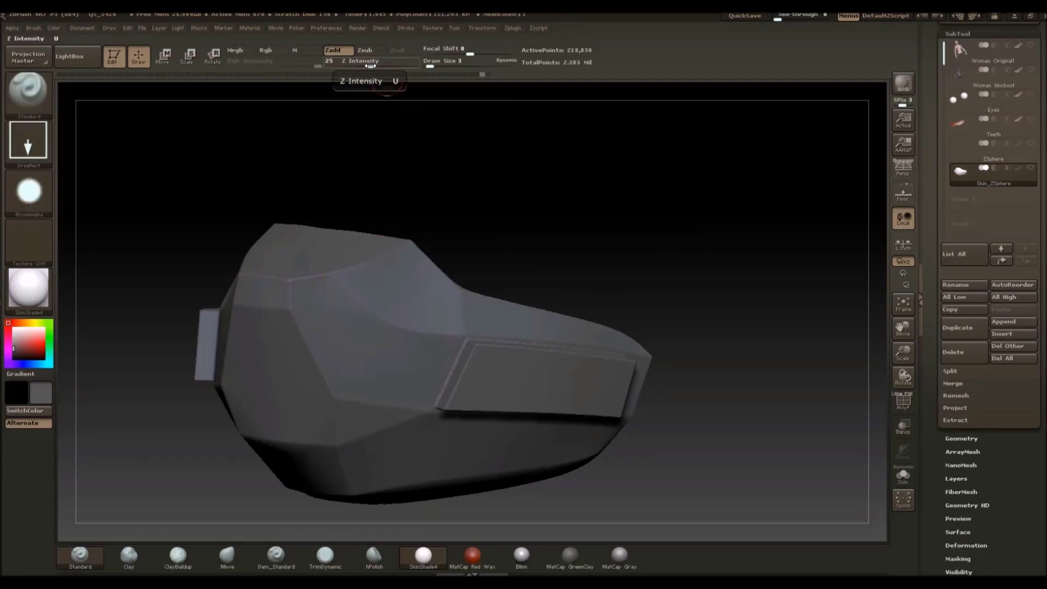
left_click_drag(373, 64, 382, 63)
left_click_drag(465, 168, 425, 208)
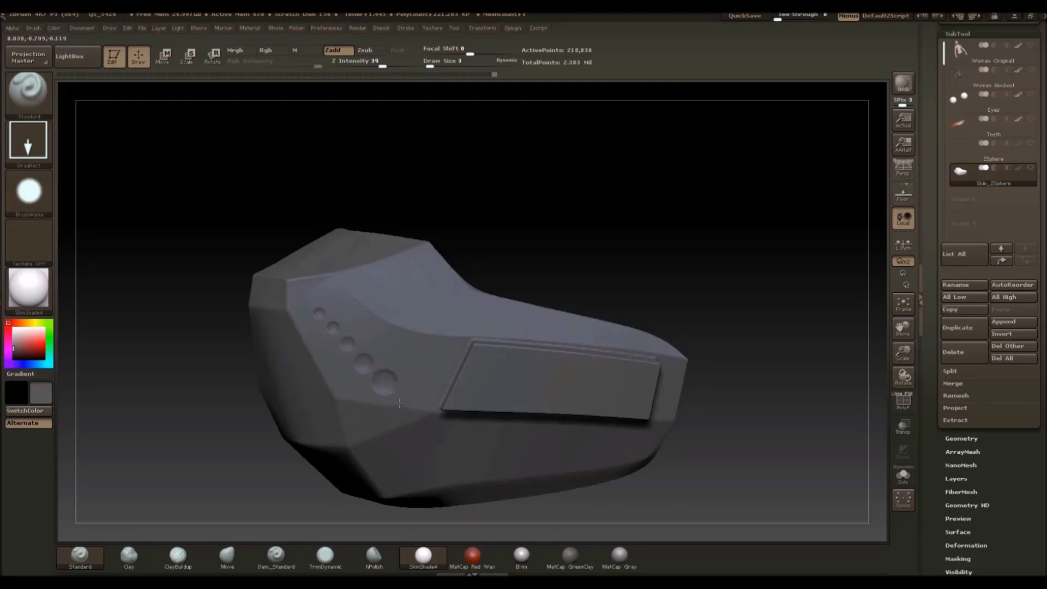
Mask a tapered panel on the mask's central front face, trim its edges straight and invert the mask
left_click_drag(563, 206, 505, 138)
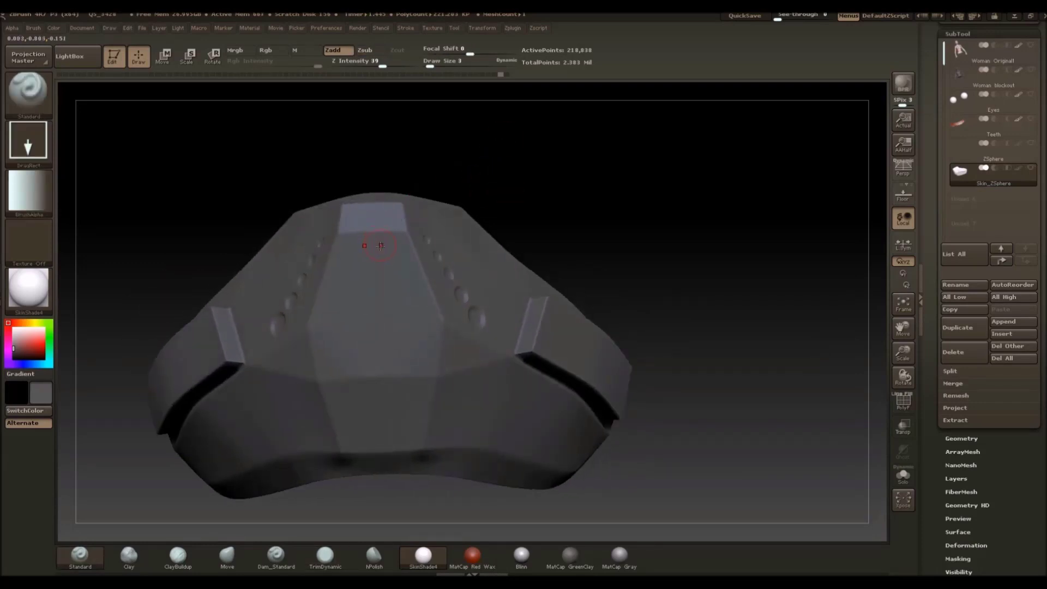
mouse_move(380, 246)
left_mouse_down("ctrl")
mouse_move(387, 253)
mouse_move(354, 250)
mouse_move(395, 253)
mouse_move(418, 346)
mouse_move(375, 354)
mouse_move(376, 262)
mouse_move(402, 325)
left_mouse_up("ctrl")
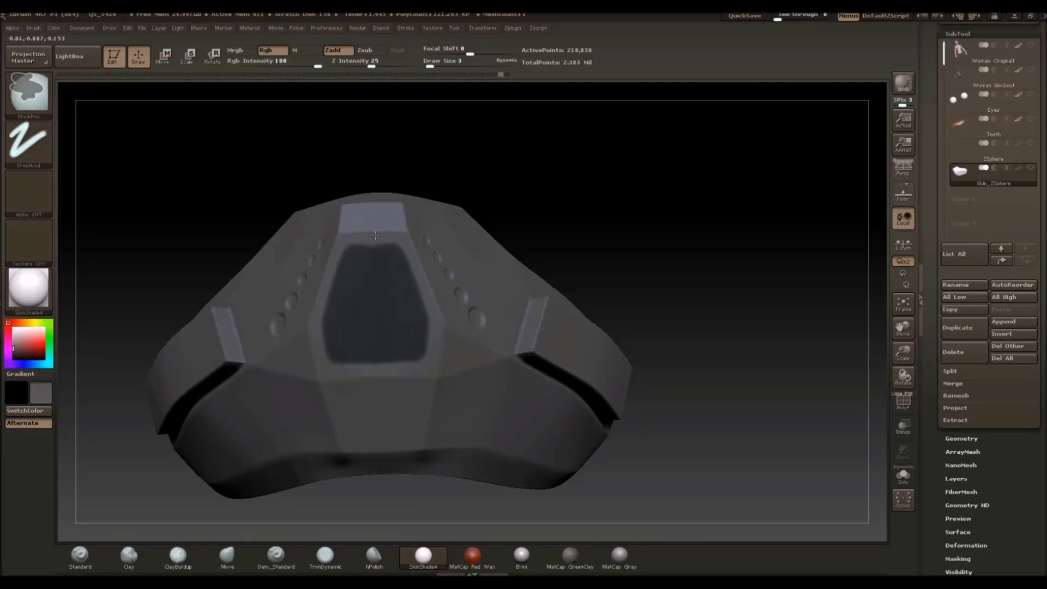
left_click_drag(422, 290, 432, 324, "ctrl")
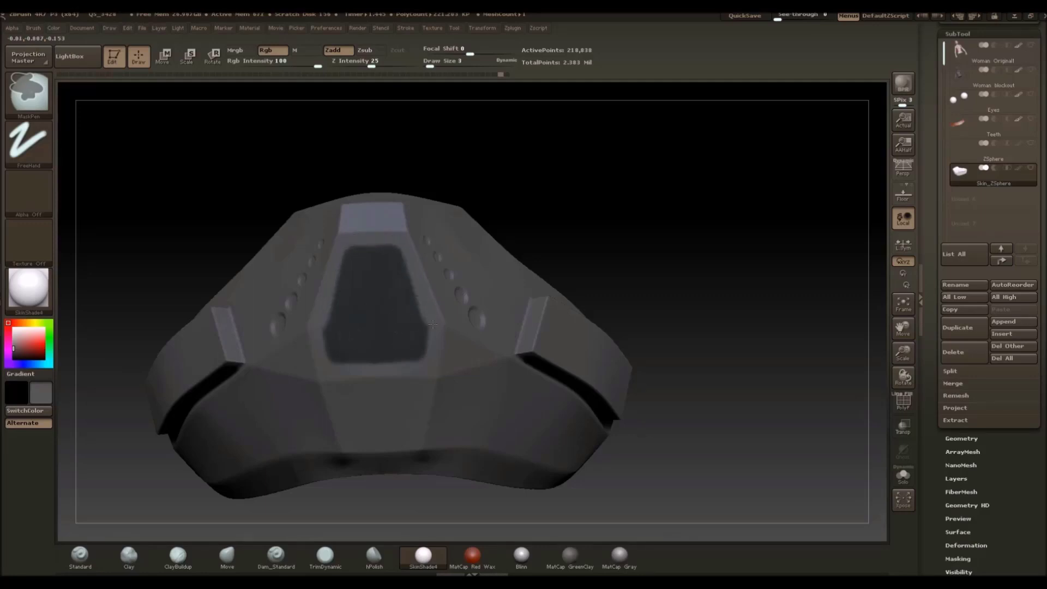
mouse_move(424, 362)
left_mouse_down("ctrl+alt")
mouse_move(381, 370)
mouse_move(344, 315)
mouse_move(329, 316)
mouse_move(363, 251)
left_mouse_up("ctrl+alt")
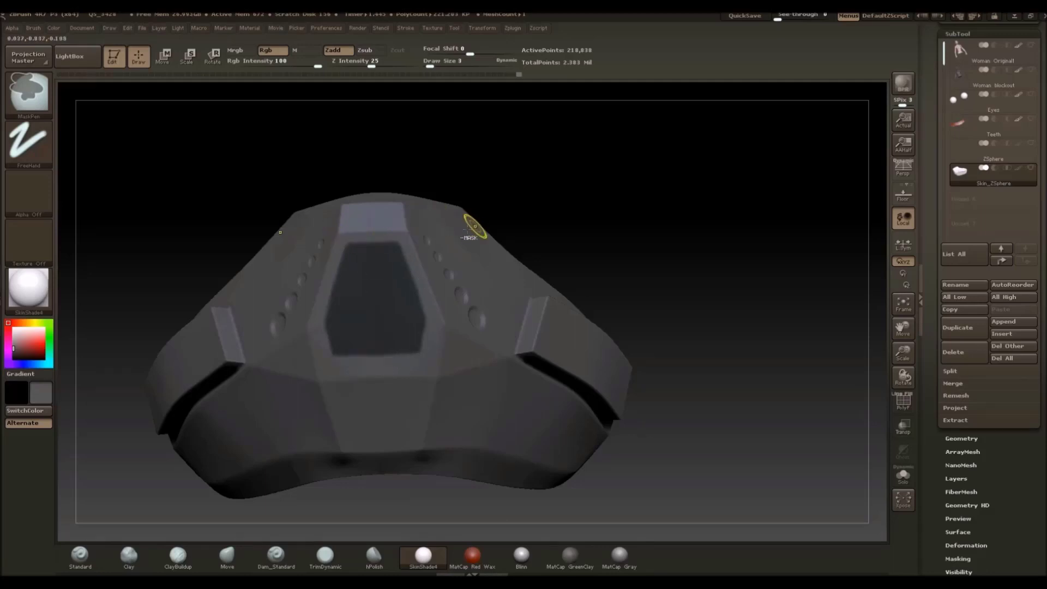
mouse_move(629, 232)
left_mouse_down()
mouse_move(610, 236)
mouse_move(632, 230)
left_mouse_up()
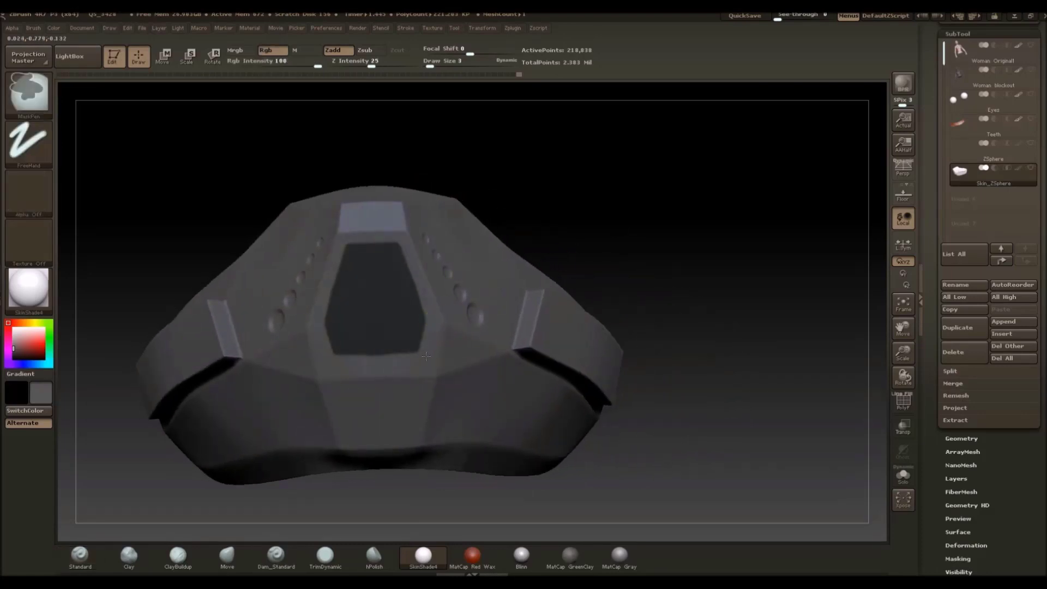
left_click_drag(617, 234, 648, 218)
Push the unmasked front panel inward with a Move transpose line drawn out from the front face
key("w")
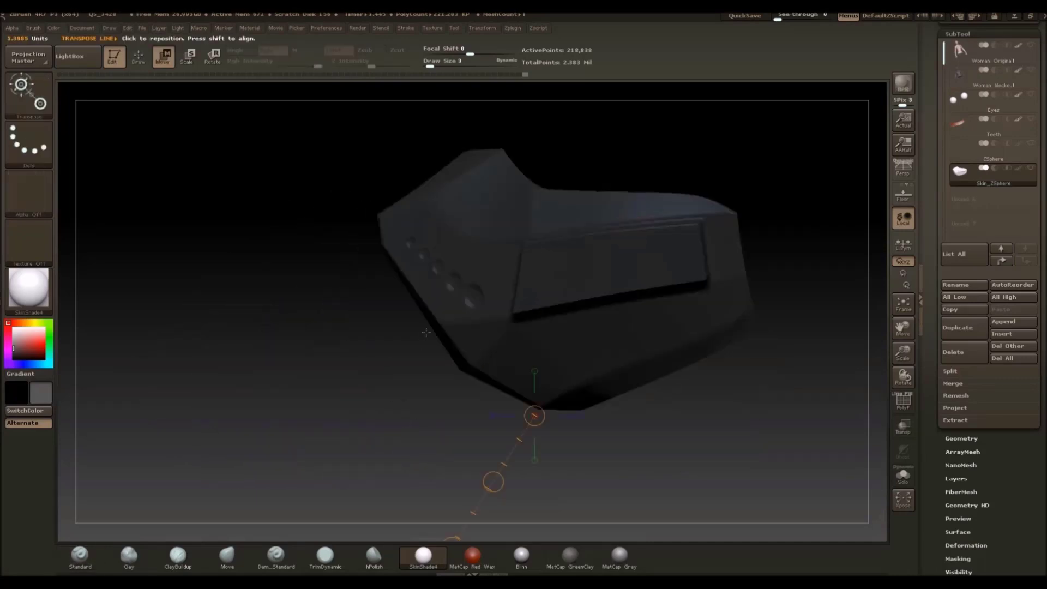
mouse_move(434, 313)
left_mouse_down()
mouse_move(336, 397)
mouse_move(499, 408)
mouse_move(508, 433)
mouse_move(472, 409)
left_mouse_up()
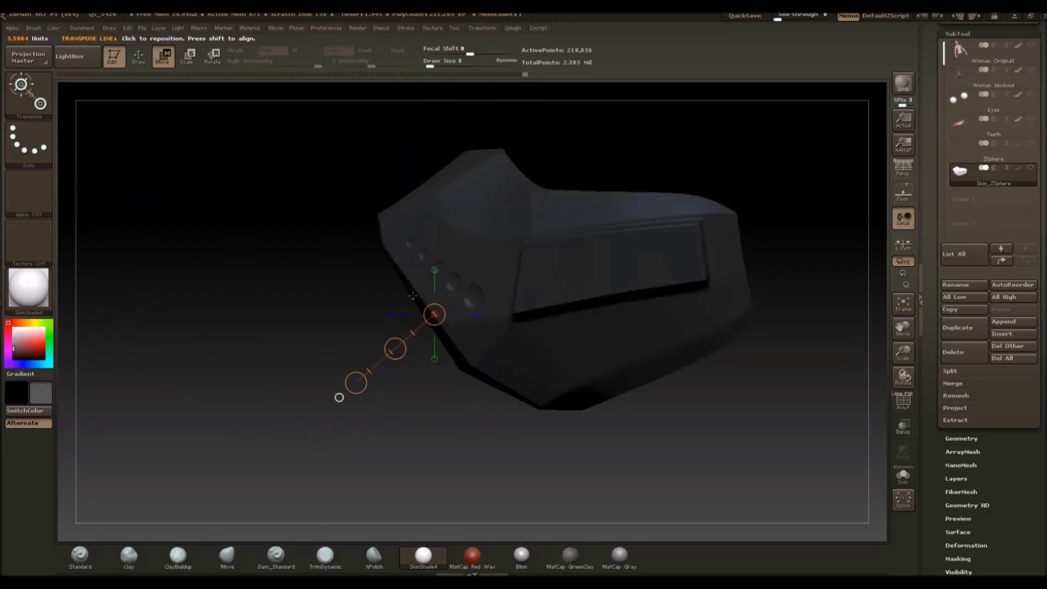
left_click_drag(421, 295, 289, 397)
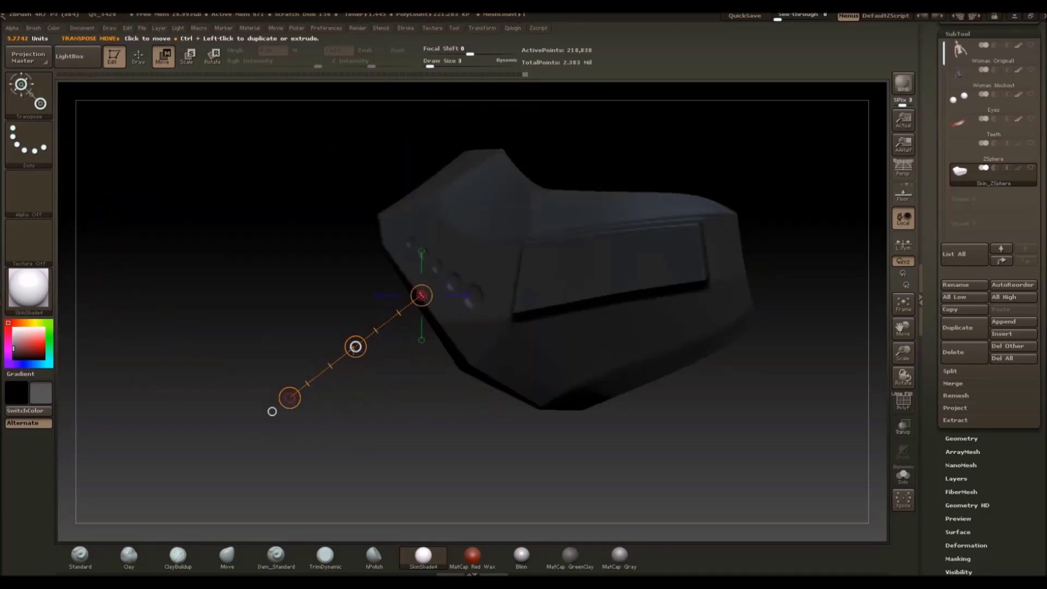
mouse_move(355, 347)
left_mouse_down()
mouse_move(350, 355)
mouse_move(362, 347)
left_mouse_up()
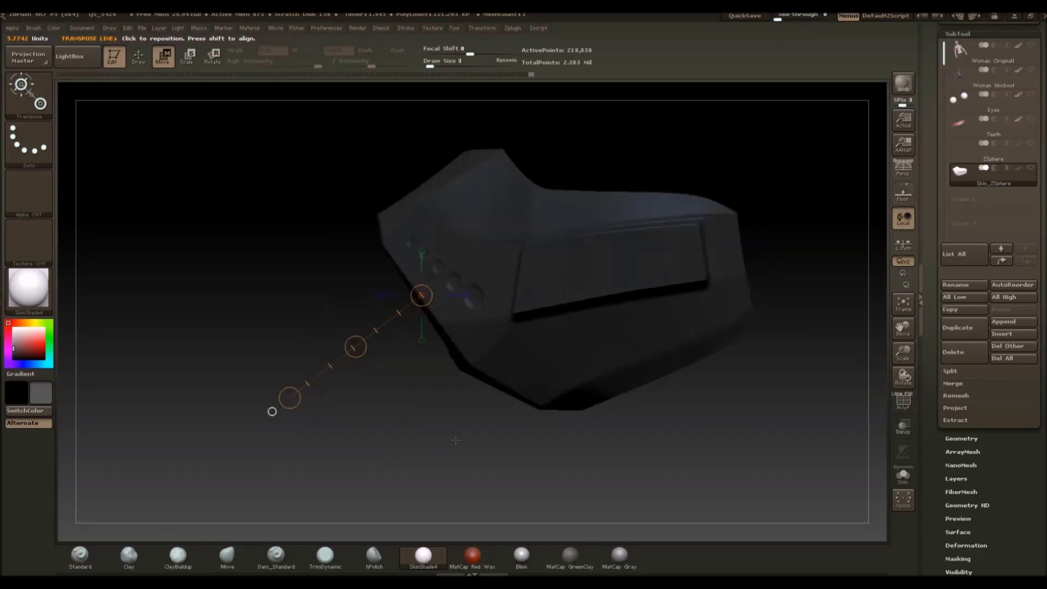
left_click_drag(456, 440, 622, 438)
left_click_drag(469, 346, 467, 343)
Clear the masking, update the DynaMesh around the recessed front panel and return to Draw mode
left_click(569, 283, "ctrl")
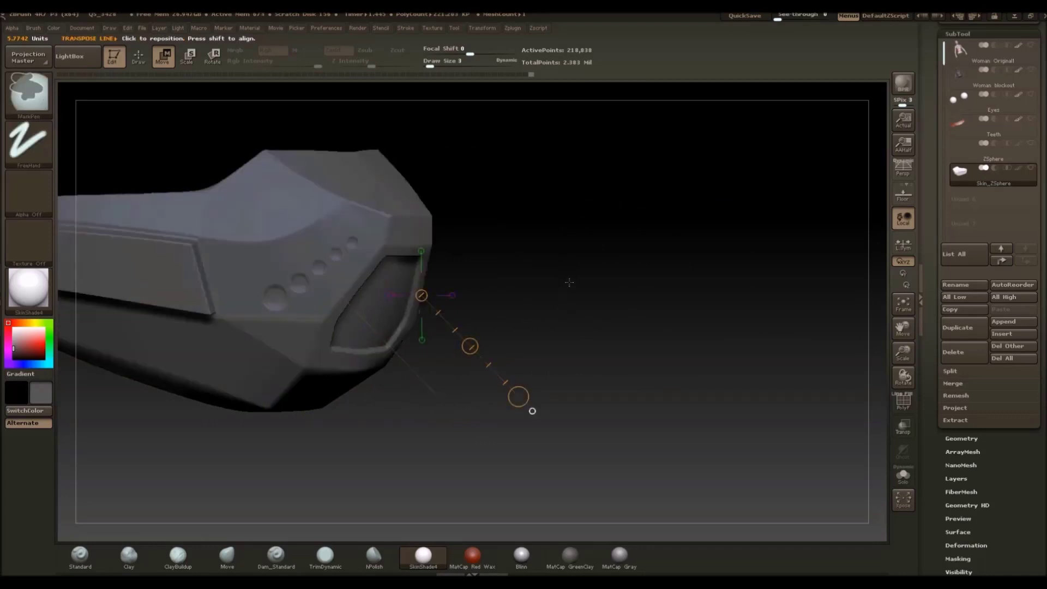
left_click_drag(569, 283, 572, 316, "ctrl")
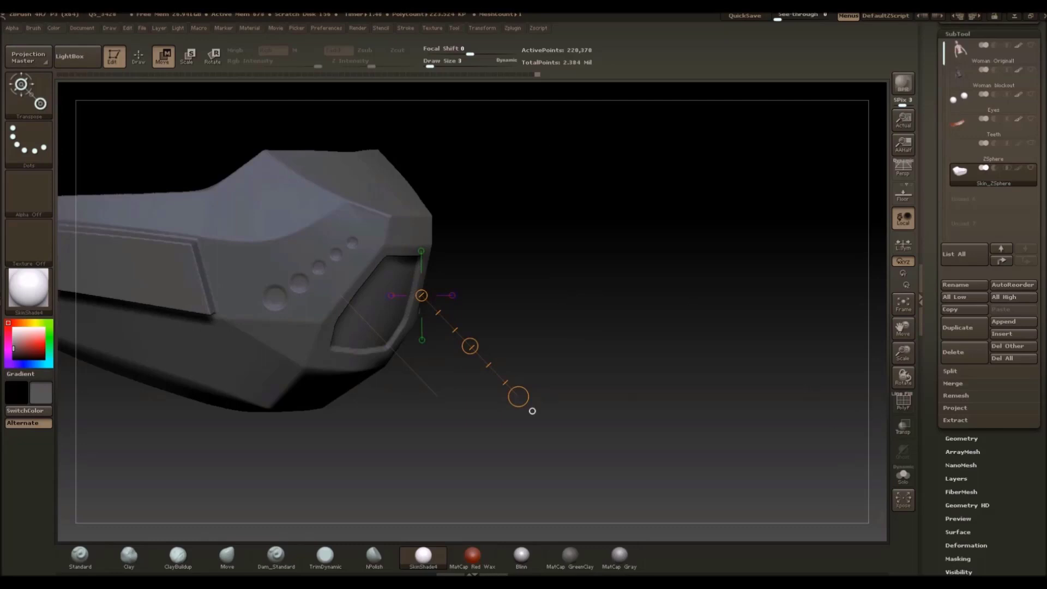
left_click(139, 56)
Mask an angular panel on the facet above the row of round dents and invert the mask
mouse_move(673, 300)
left_mouse_down()
mouse_move(607, 296)
mouse_move(598, 246)
mouse_move(616, 319)
left_mouse_up()
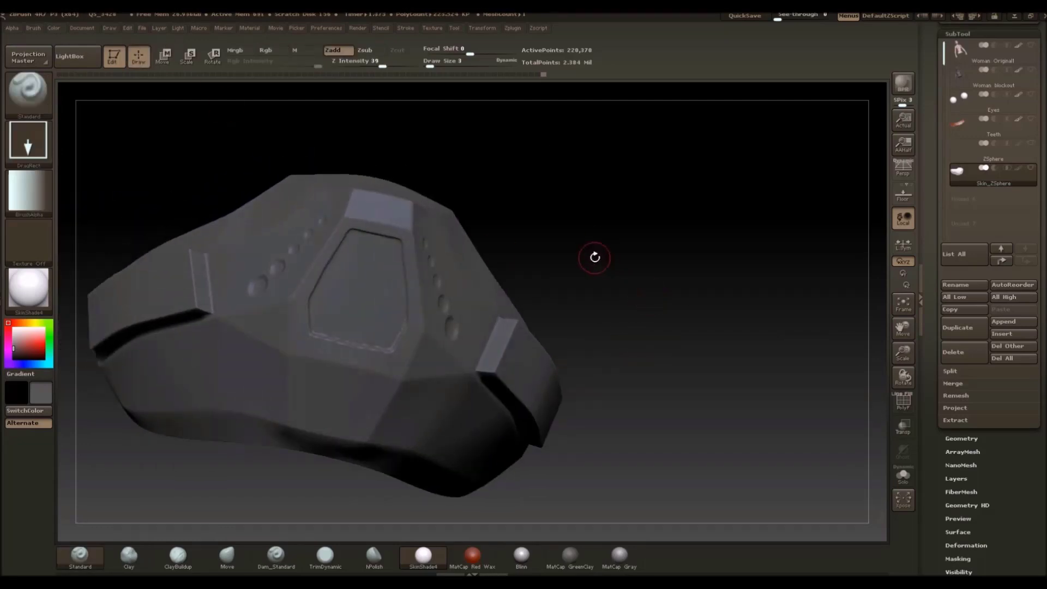
mouse_move(594, 257)
left_mouse_down()
mouse_move(646, 264)
mouse_move(627, 229)
mouse_move(591, 215)
mouse_move(647, 214)
mouse_move(650, 265)
mouse_move(668, 250)
mouse_move(703, 278)
mouse_move(693, 297)
left_mouse_up()
mouse_move(448, 299)
left_mouse_down("ctrl")
mouse_move(479, 356)
mouse_move(522, 330)
mouse_move(491, 296)
mouse_move(461, 299)
mouse_move(465, 319)
mouse_move(501, 316)
mouse_move(505, 350)
left_mouse_up("ctrl")
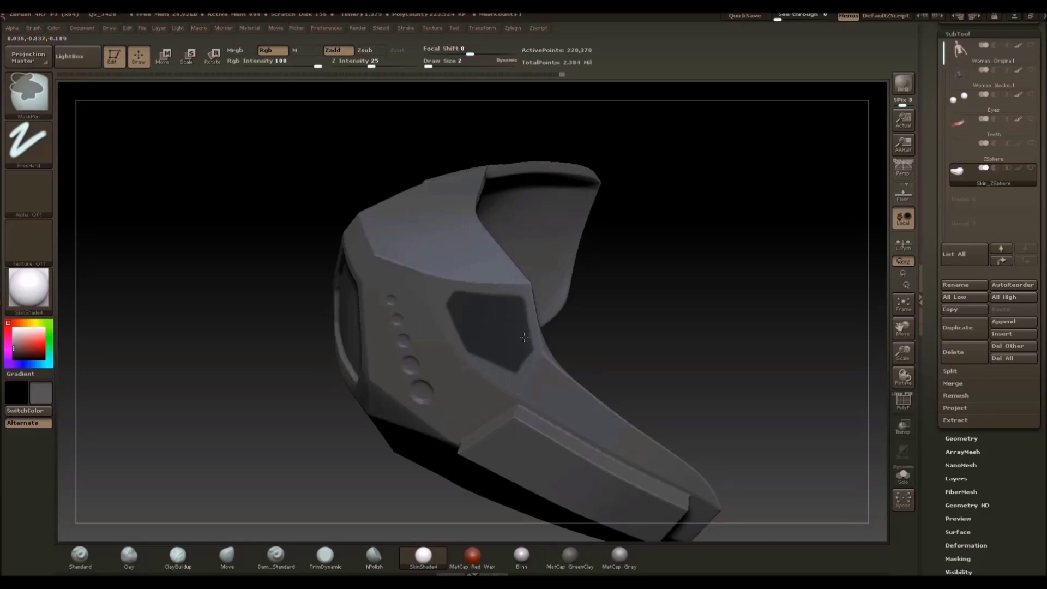
left_click(645, 323, "ctrl")
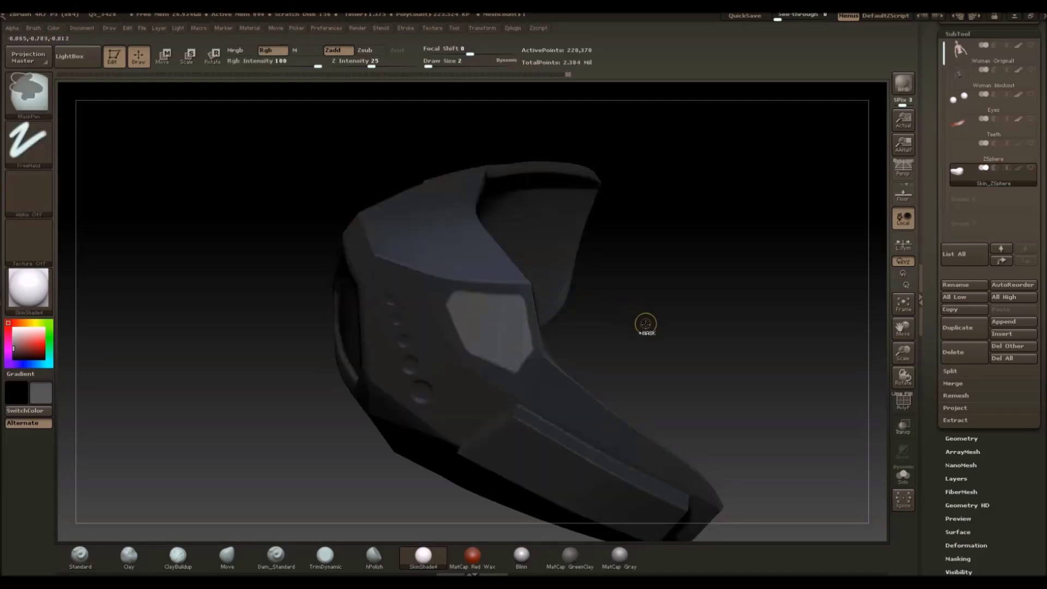
Apply a slight Inflate deformation to the unmasked upper side panels, clear the masking and update the DynaMesh
mouse_move(680, 324)
left_mouse_down()
mouse_move(697, 330)
mouse_move(686, 311)
mouse_move(673, 310)
left_mouse_up()
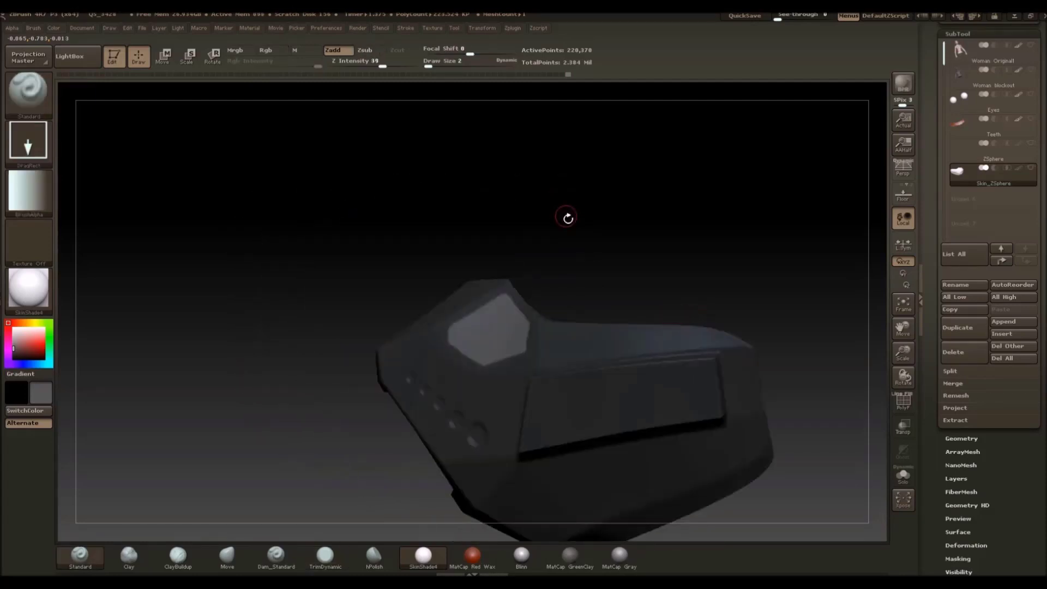
left_click_drag(567, 218, 509, 309)
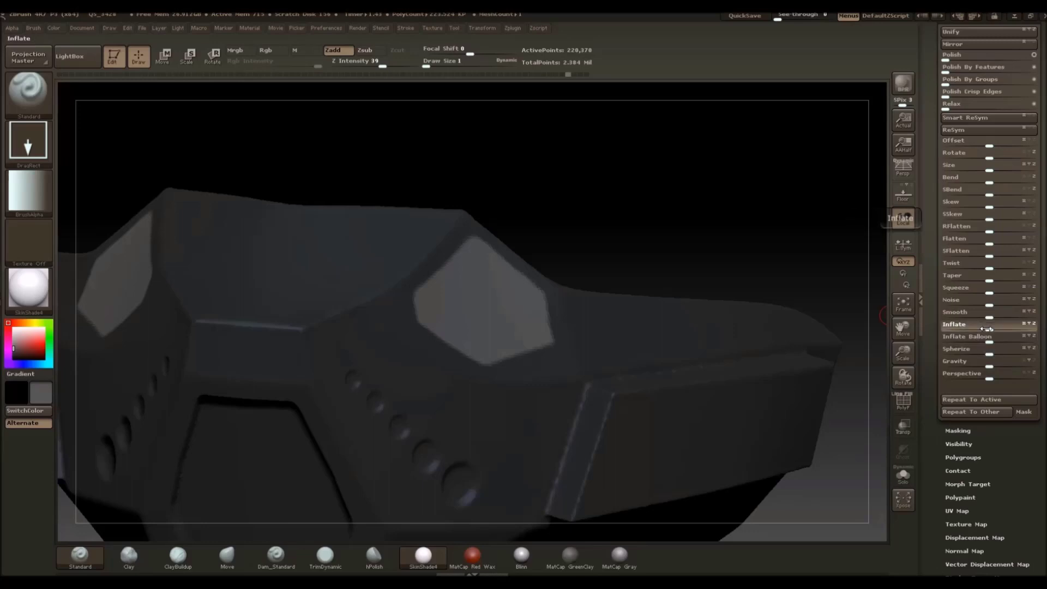
left_click_drag(988, 326, 985, 329)
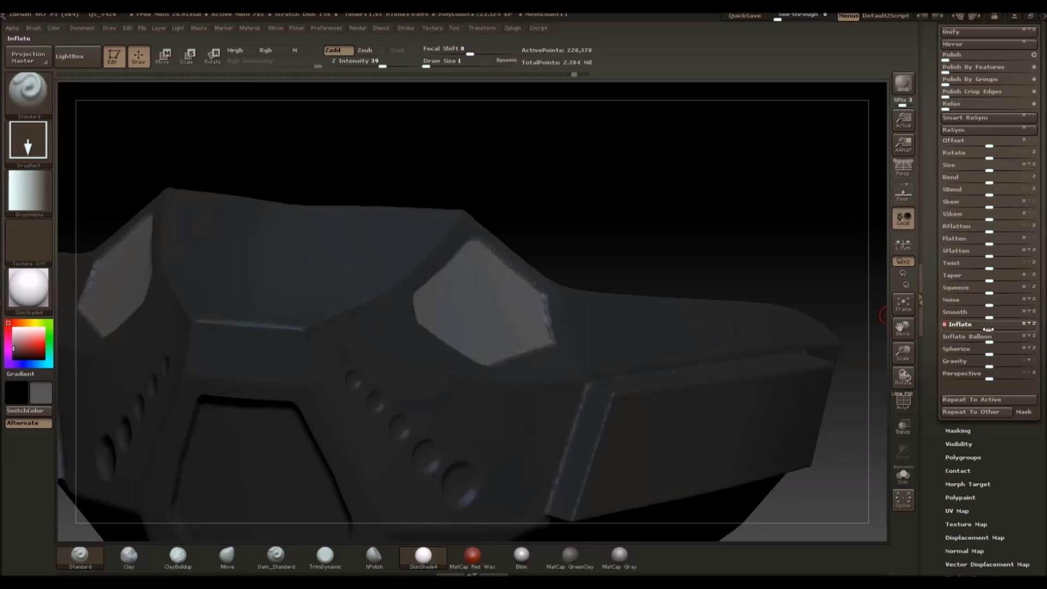
left_click_drag(631, 214, 647, 232, "ctrl")
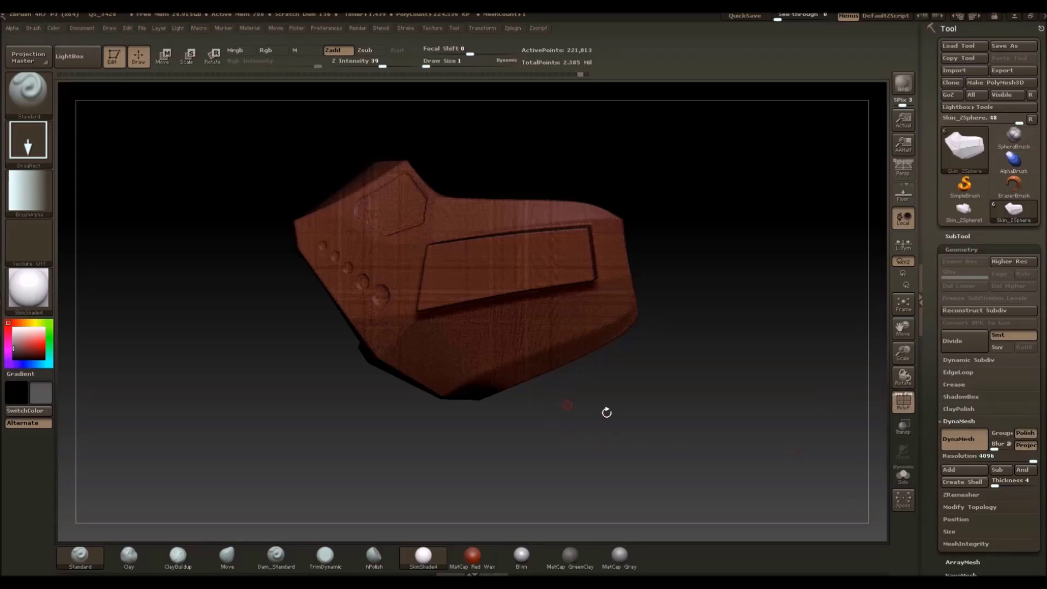
left_click_drag(606, 413, 566, 381, "alt")
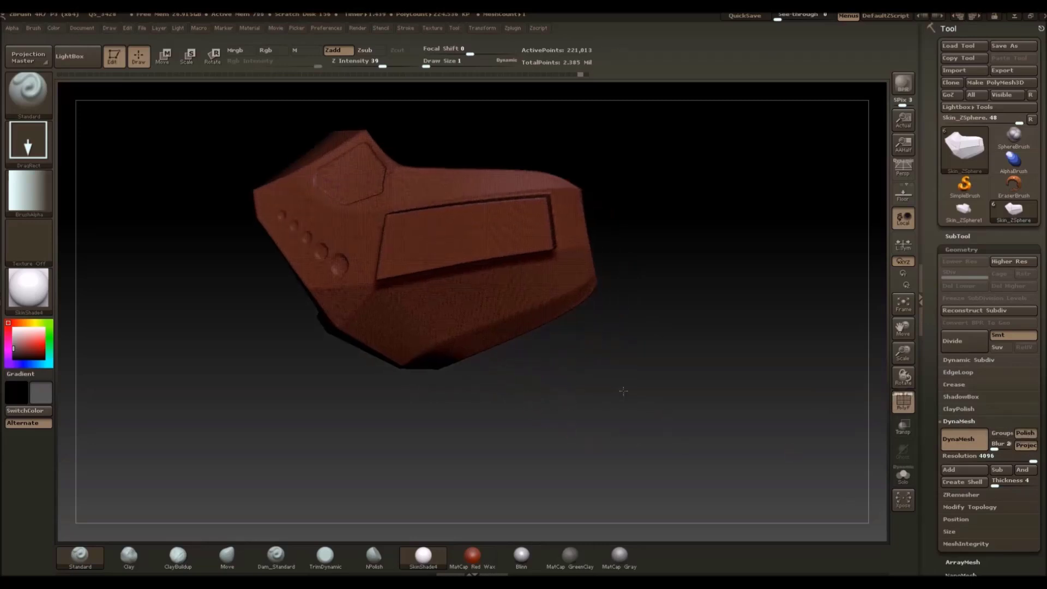
Turn DynaMesh Polish off and Groups on, split off the mask's lower rear corner with an angled Slice Curve, and update the DynaMesh
left_click(1026, 435)
left_click(1004, 435)
left_click_drag(70, 107, 103, 134, "alt")
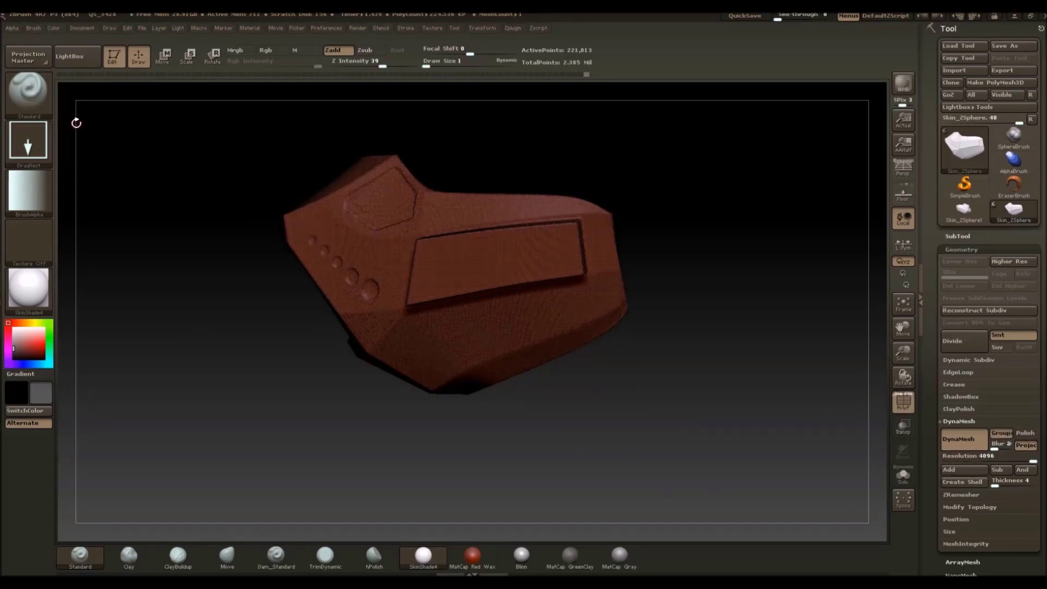
key("ctrl+shift")
left_click(24, 97)
mouse_move(699, 221)
left_mouse_down("ctrl+shift")
mouse_move(535, 310)
mouse_move(595, 408)
left_mouse_up("ctrl+shift")
key("alt")
key("alt")
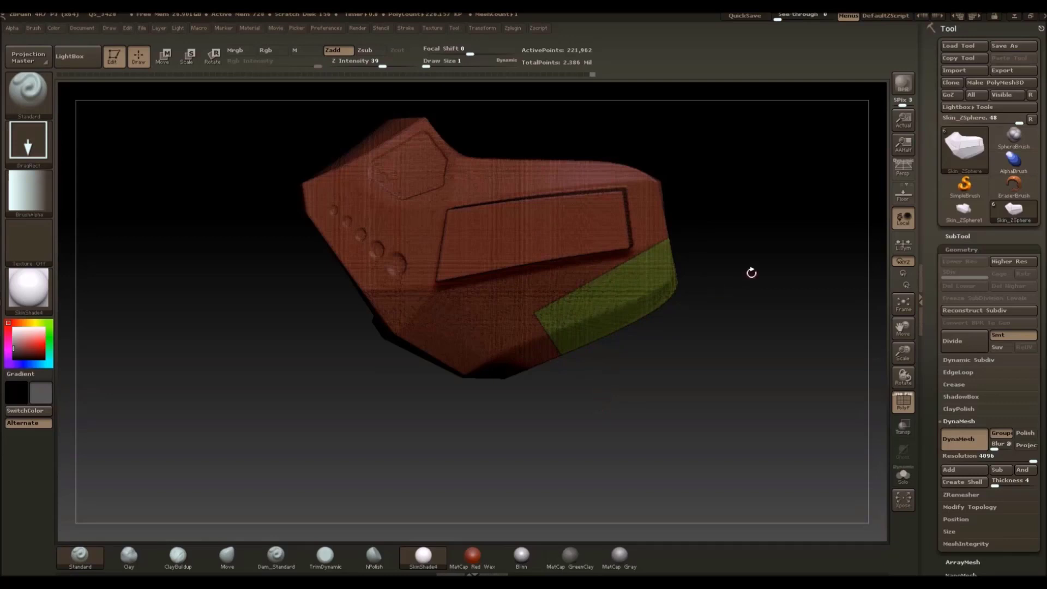
left_click_drag(729, 273, 753, 314, "alt")
left_click(904, 402)
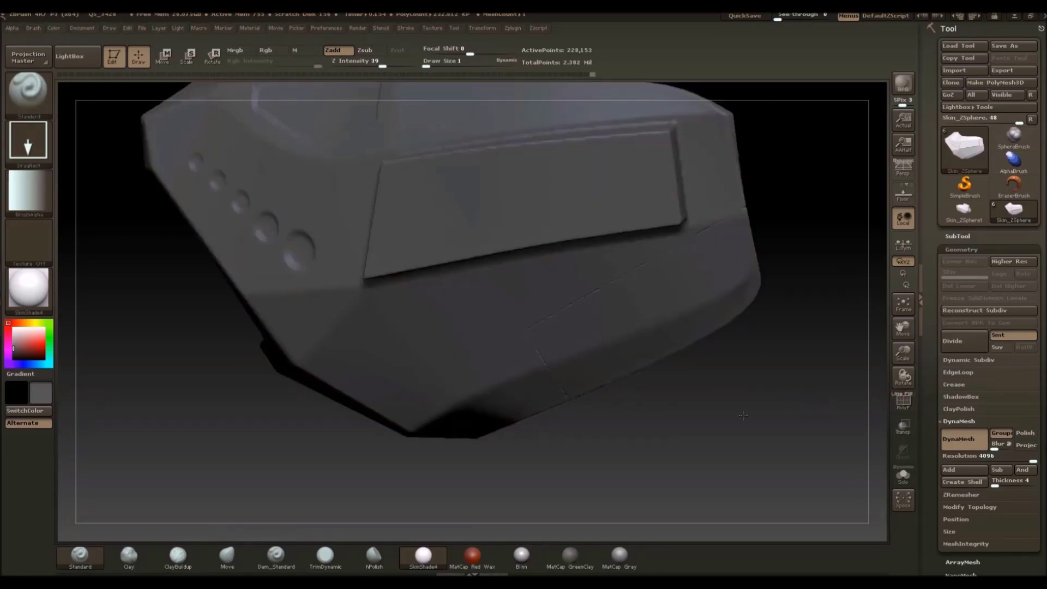
Set the brush Z Intensity to 16 and smooth the upper seam of the lower rear panel with the Smooth brush
left_click_drag(742, 416, 717, 425)
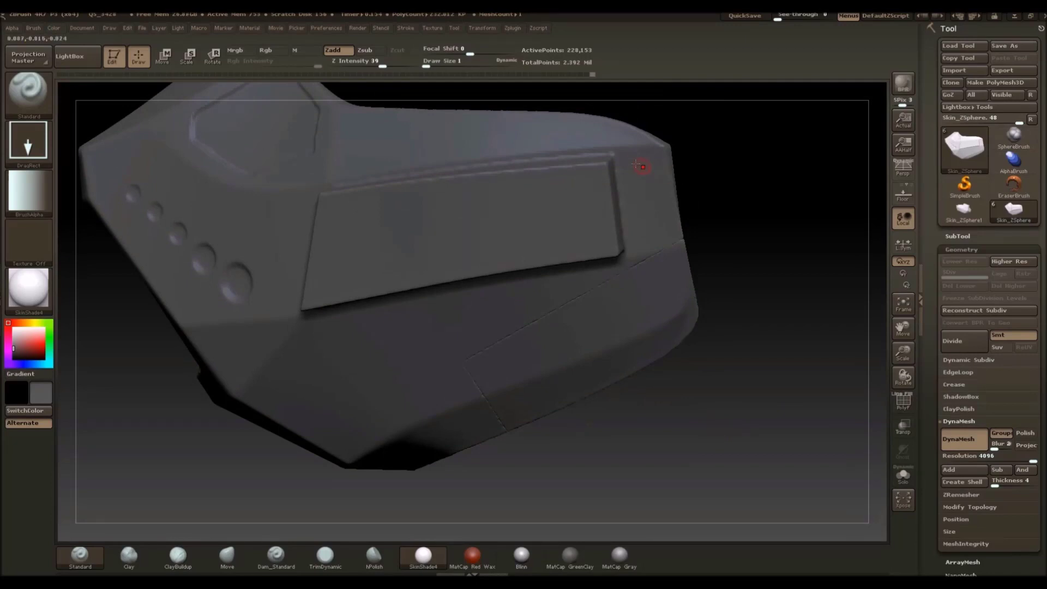
key("shift")
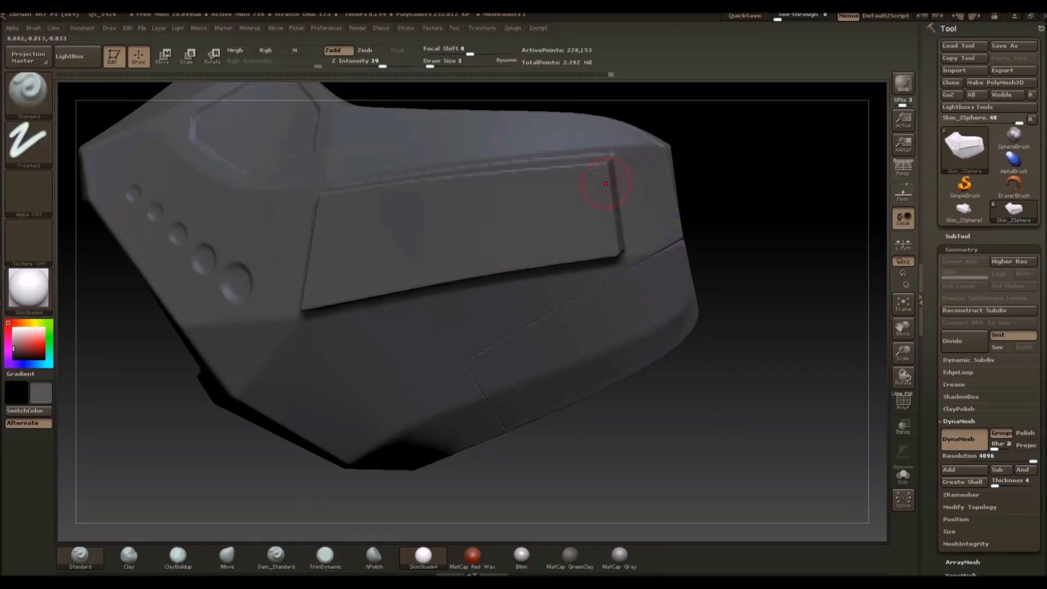
left_click(376, 61)
key("shift")
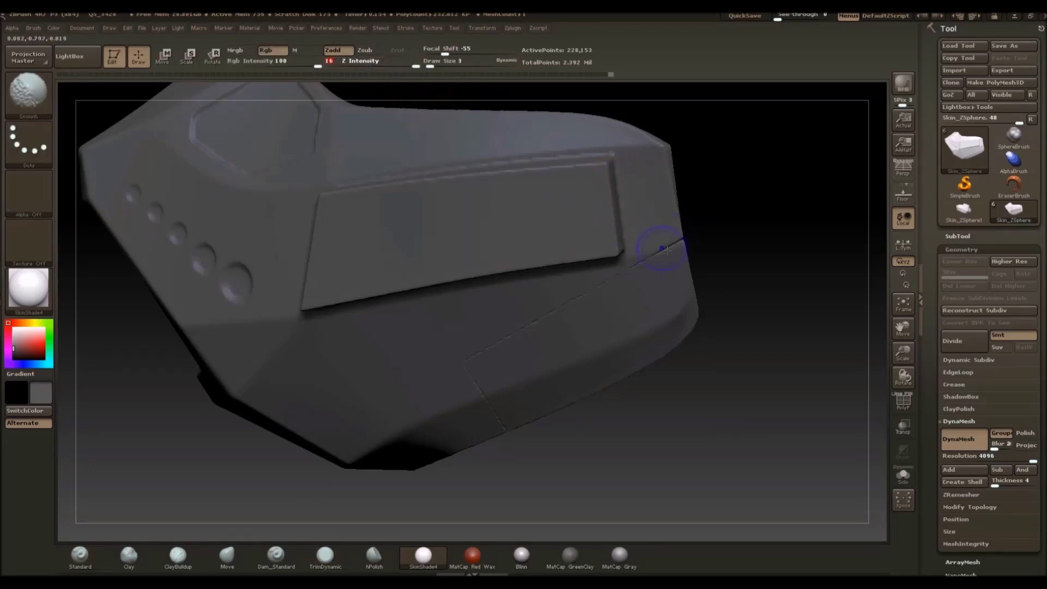
left_click_drag(669, 245, 628, 265, "shift")
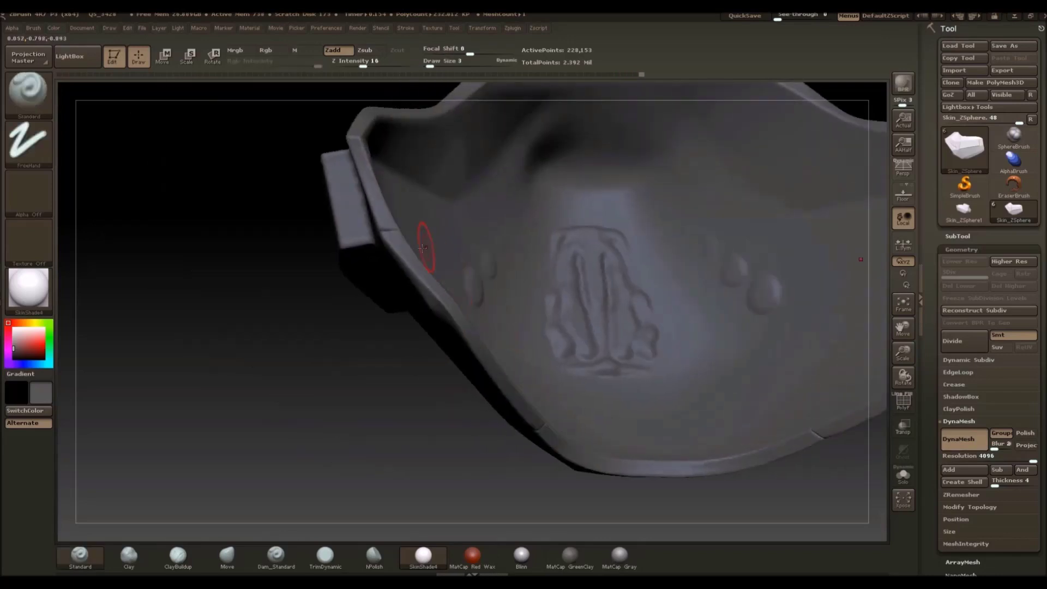
Smooth the remaining seam of the lower rear panel around the mask's rim and inner side, and update the DynaMesh
key("shift")
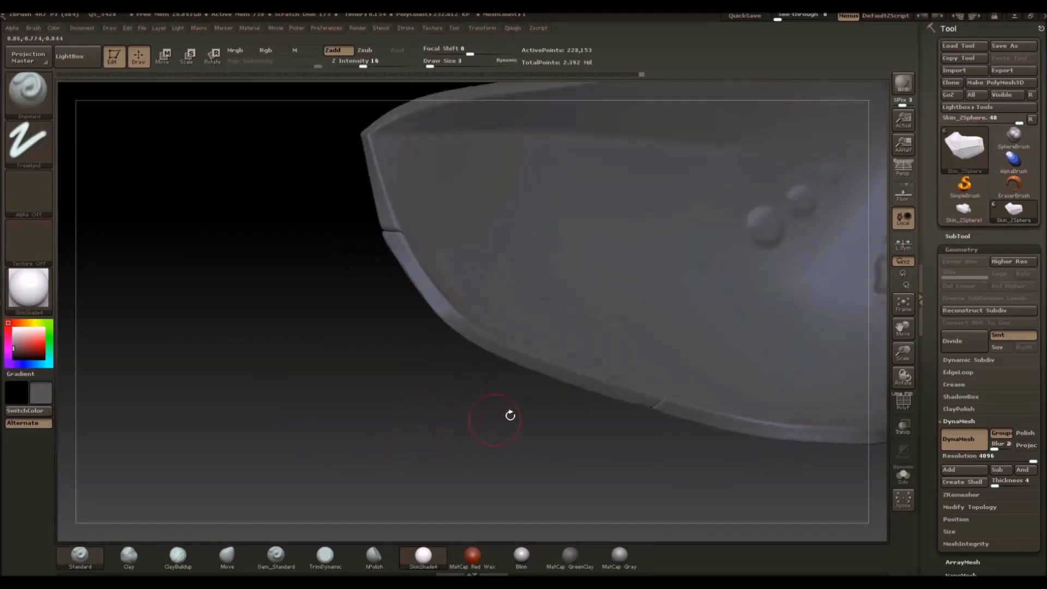
key("shift")
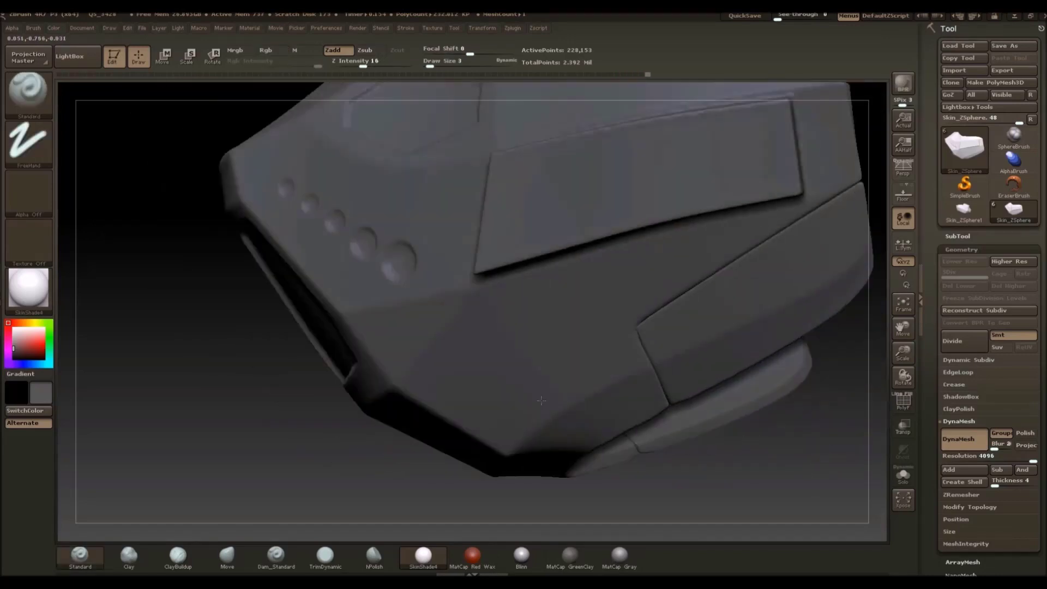
key("shift")
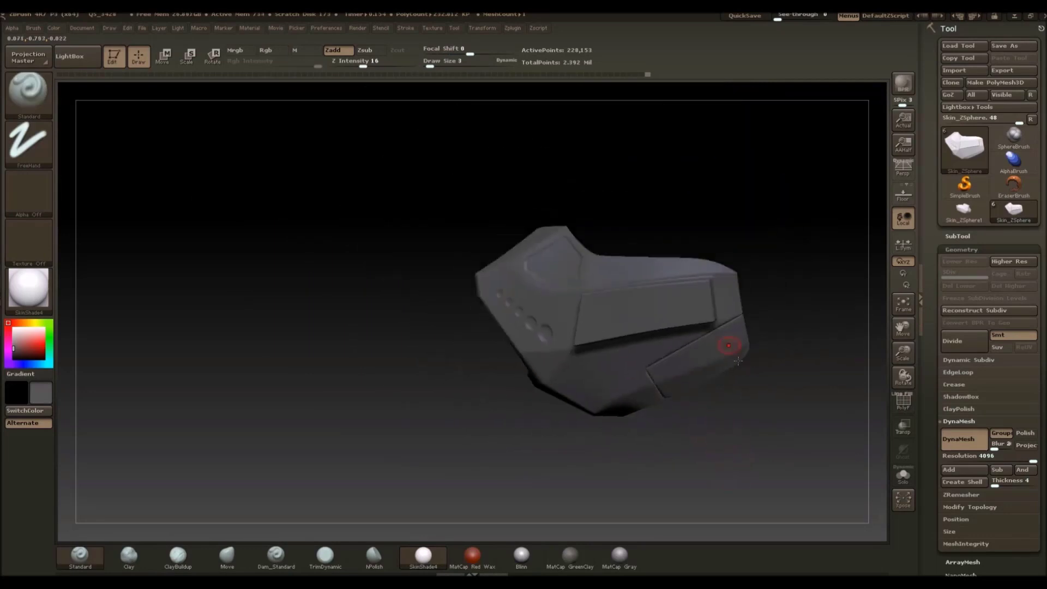
left_click_drag(729, 350, 659, 418)
mouse_move(787, 306)
left_mouse_down()
mouse_move(735, 310)
mouse_move(778, 339)
mouse_move(731, 370)
mouse_move(763, 369)
left_mouse_up()
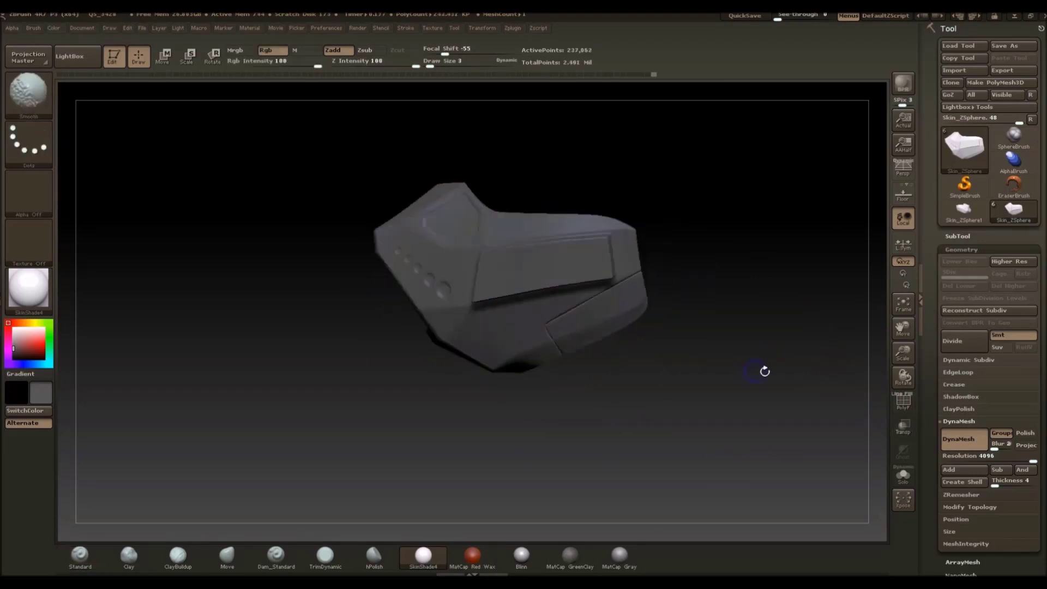
Slice the front section from the side section with an angled Slice Curve running just ahead of the long side panel, and update the DynaMesh
left_click(903, 402)
mouse_move(578, 414)
left_mouse_down()
mouse_move(566, 400)
mouse_move(630, 437)
mouse_move(602, 425)
left_mouse_up()
key("ctrl+shift")
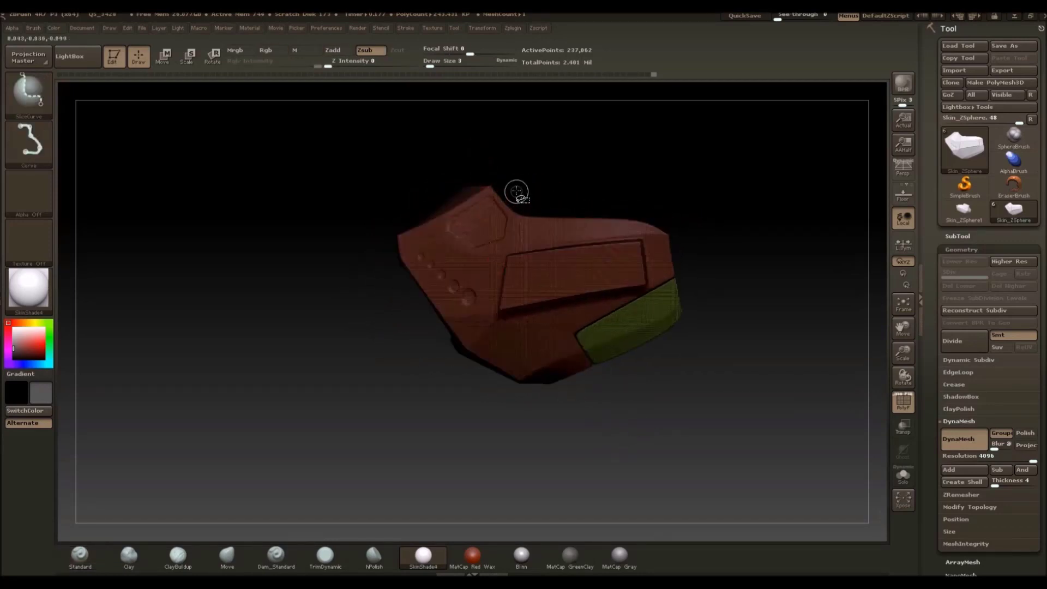
mouse_move(516, 192)
left_mouse_down("ctrl+shift")
mouse_move(494, 325)
mouse_move(437, 375)
left_mouse_up("ctrl+shift")
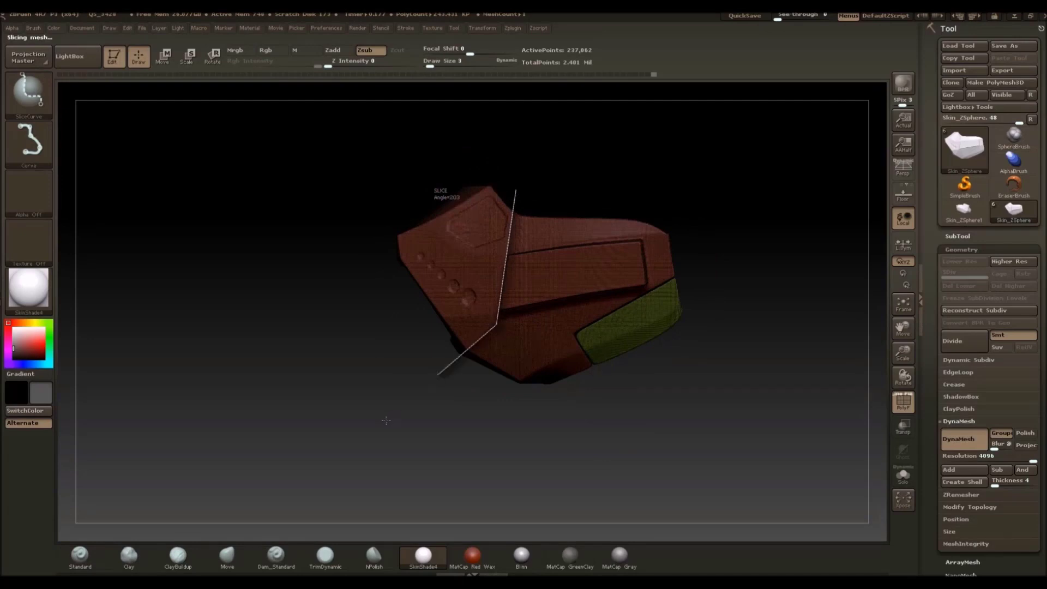
left_click_drag(367, 423, 612, 402)
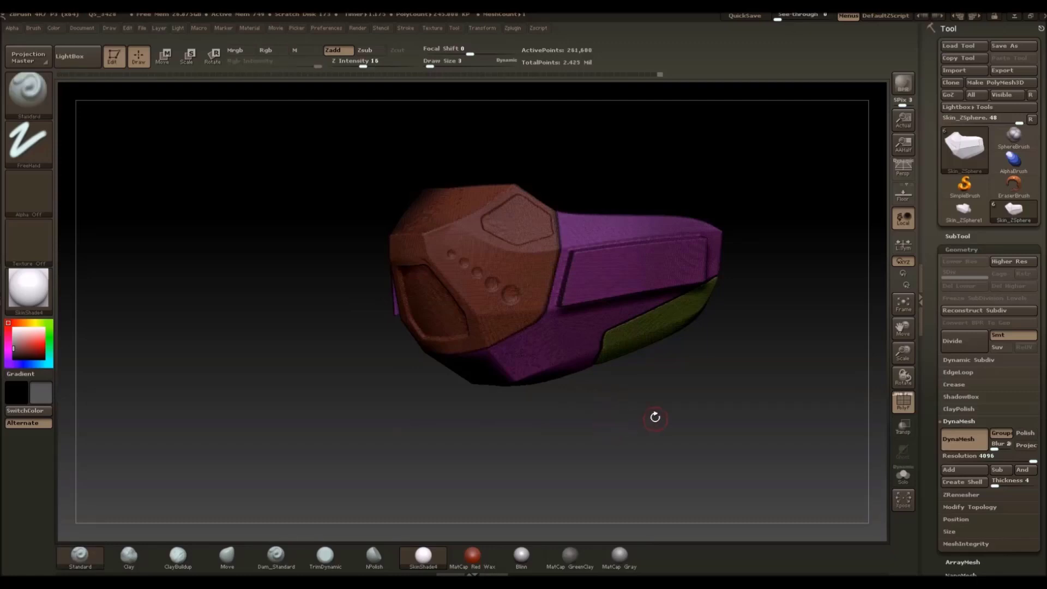
Hide the PolyFrame and smooth the new seam running down between the front section and the long side panel
left_click(903, 402)
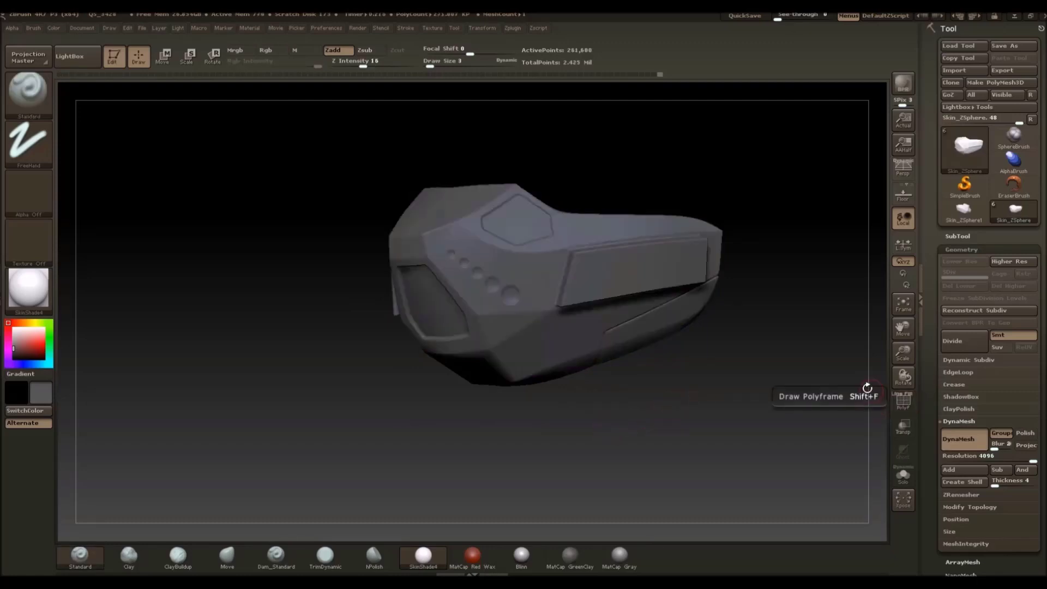
mouse_move(834, 381)
left_mouse_down("shift")
mouse_move(819, 386)
mouse_move(807, 431)
left_mouse_up("shift")
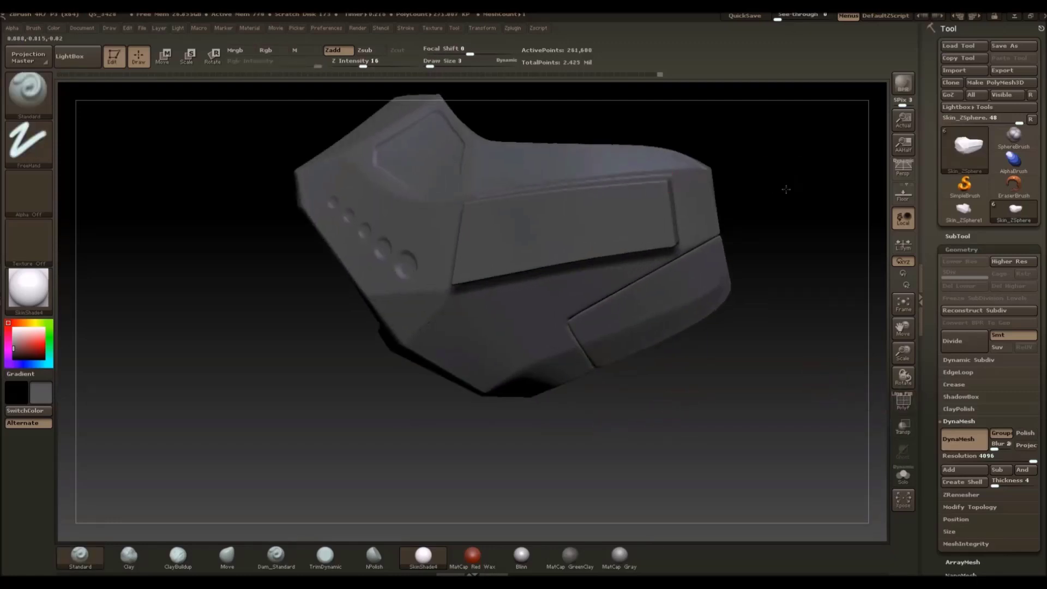
left_click_drag(787, 189, 812, 321, "alt")
left_click_drag(554, 229, 525, 293)
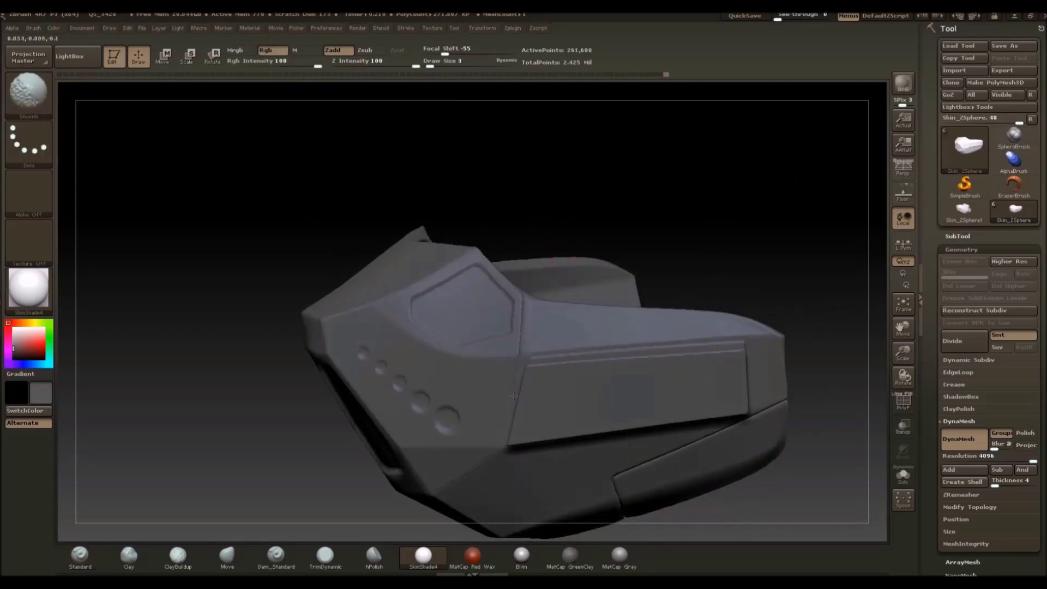
mouse_move(673, 224)
left_mouse_down()
mouse_move(707, 168)
mouse_move(519, 304)
left_mouse_up()
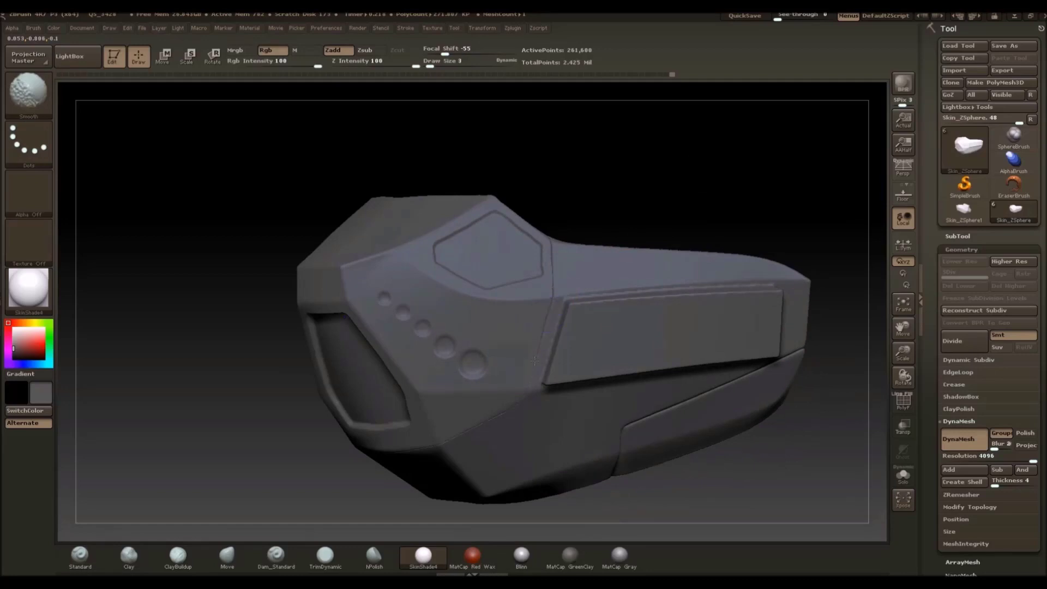
left_click_drag(518, 405, 517, 406, "shift")
Smooth the seam along the lower front edge, beneath the recessed front panel
left_click_drag(656, 208, 702, 144, "alt")
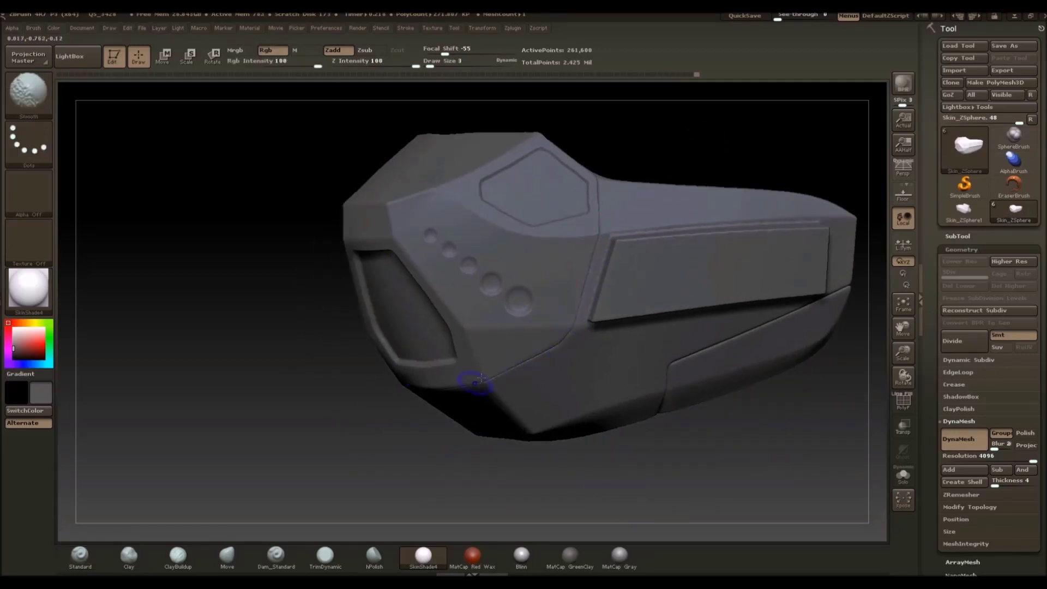
left_click_drag(416, 402, 490, 376)
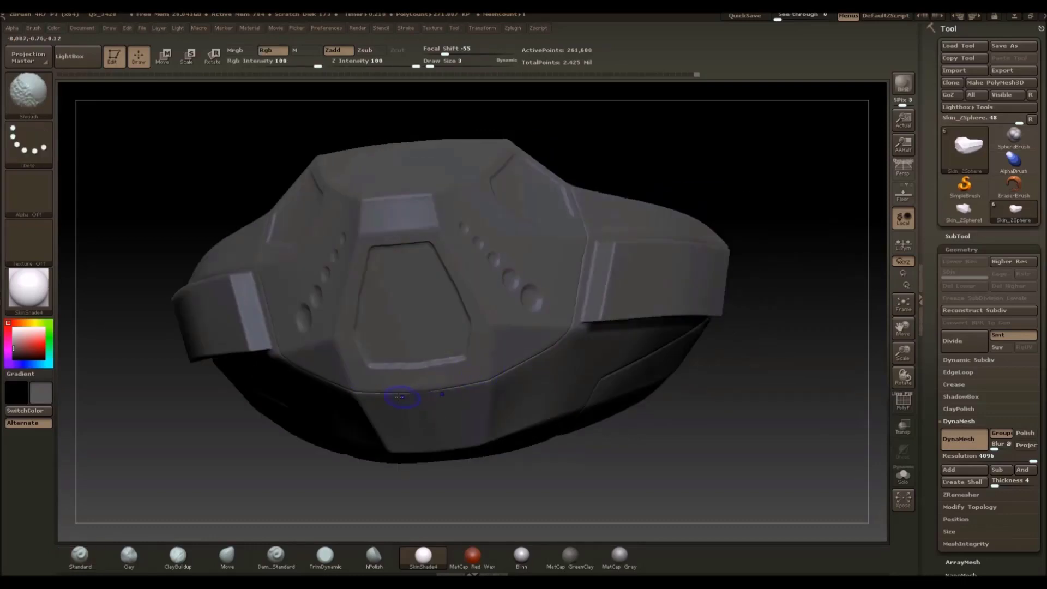
left_click_drag(400, 397, 408, 394, "shift")
mouse_move(657, 229)
left_mouse_down()
mouse_move(682, 203)
mouse_move(656, 205)
left_mouse_up()
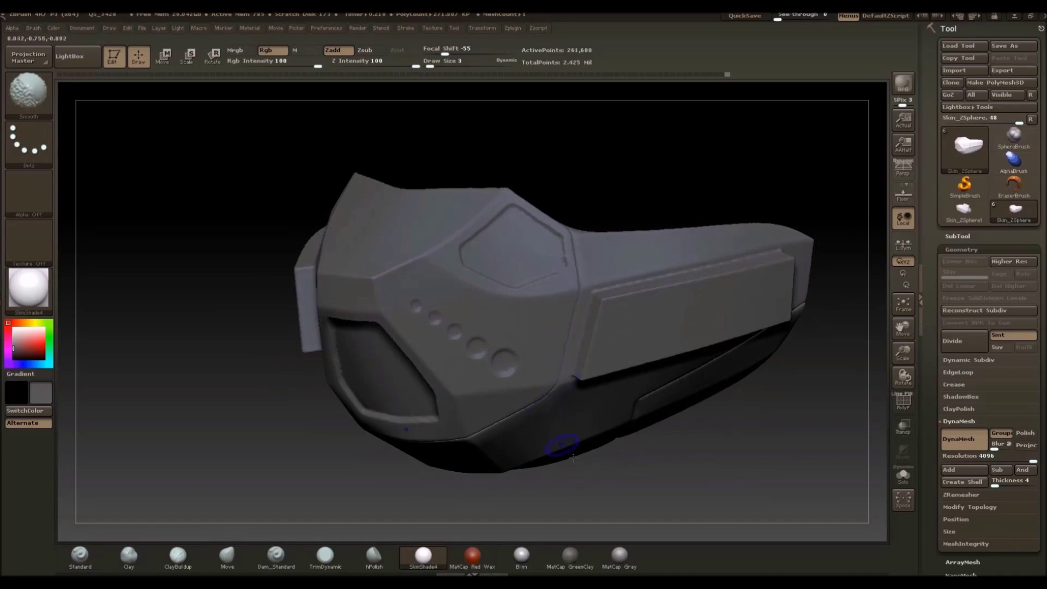
Make the Woman Original and Woman blockout subtools visible together with the face mask
mouse_move(591, 472)
left_mouse_down("alt")
mouse_move(612, 445)
mouse_move(633, 306)
left_mouse_up("alt")
mouse_move(708, 286)
left_mouse_down()
mouse_move(739, 300)
mouse_move(677, 322)
mouse_move(678, 285)
mouse_move(694, 262)
mouse_move(704, 268)
mouse_move(694, 296)
left_mouse_up()
left_click(976, 236)
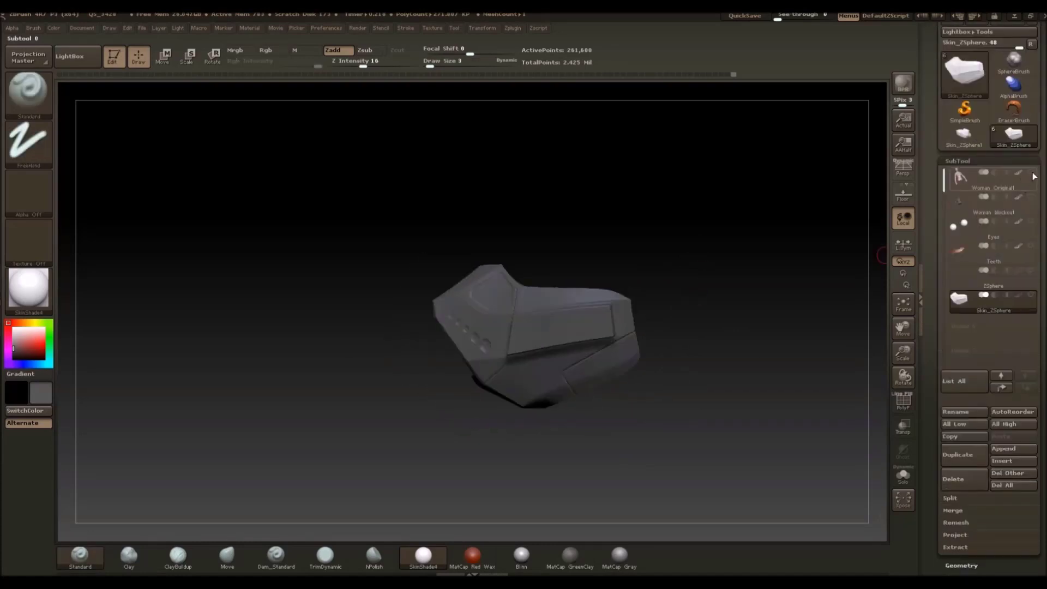
left_click(1030, 172)
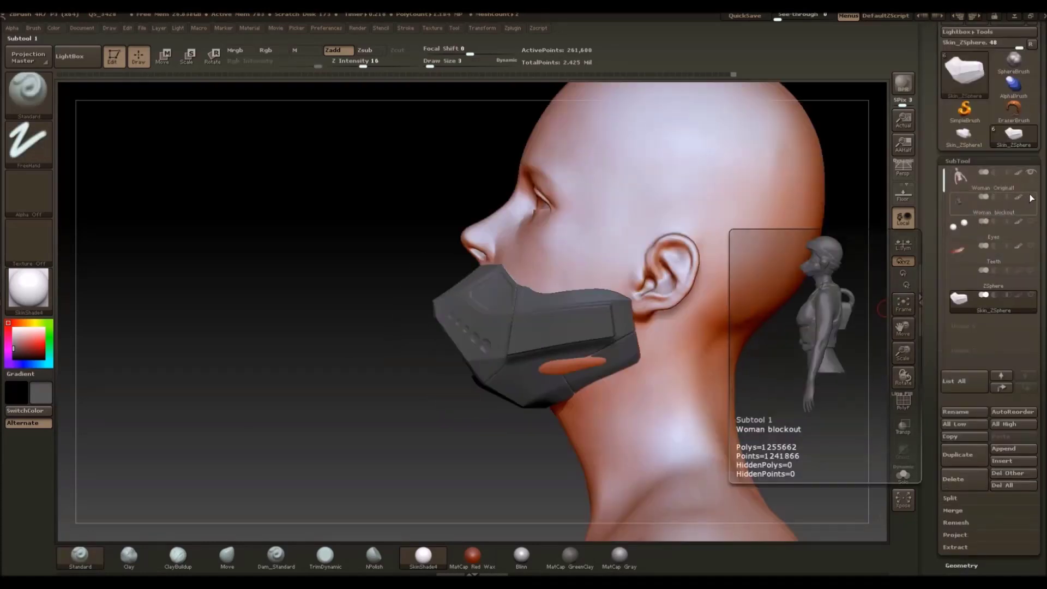
left_click(1030, 198)
left_click_drag(331, 364, 272, 329, "alt")
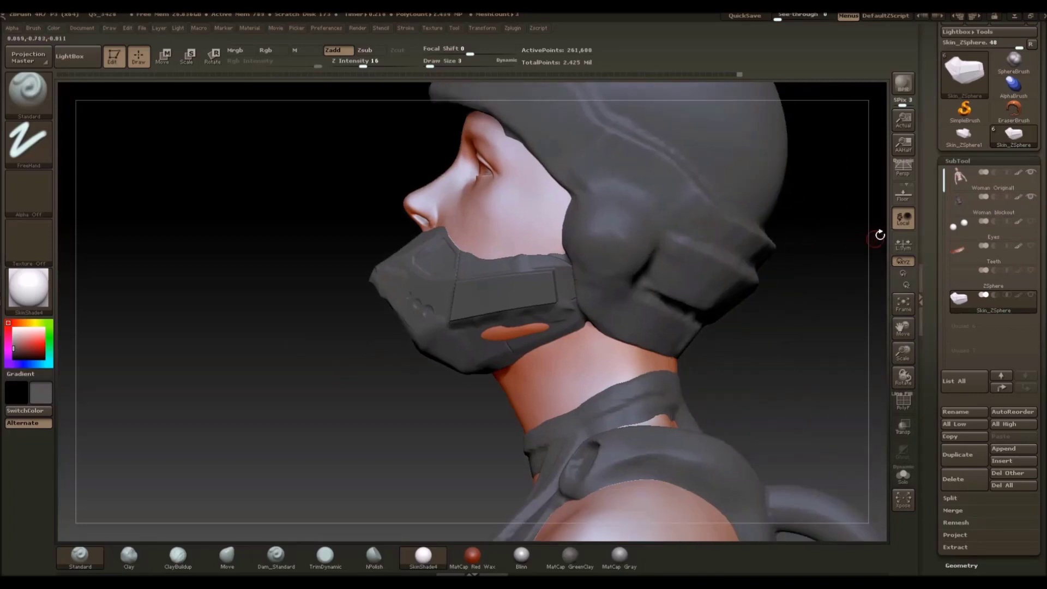
Select the Woman blockout subtool and carve back its surface poking through the face mask, using the Clay brush at Draw Size 10
left_click(955, 208)
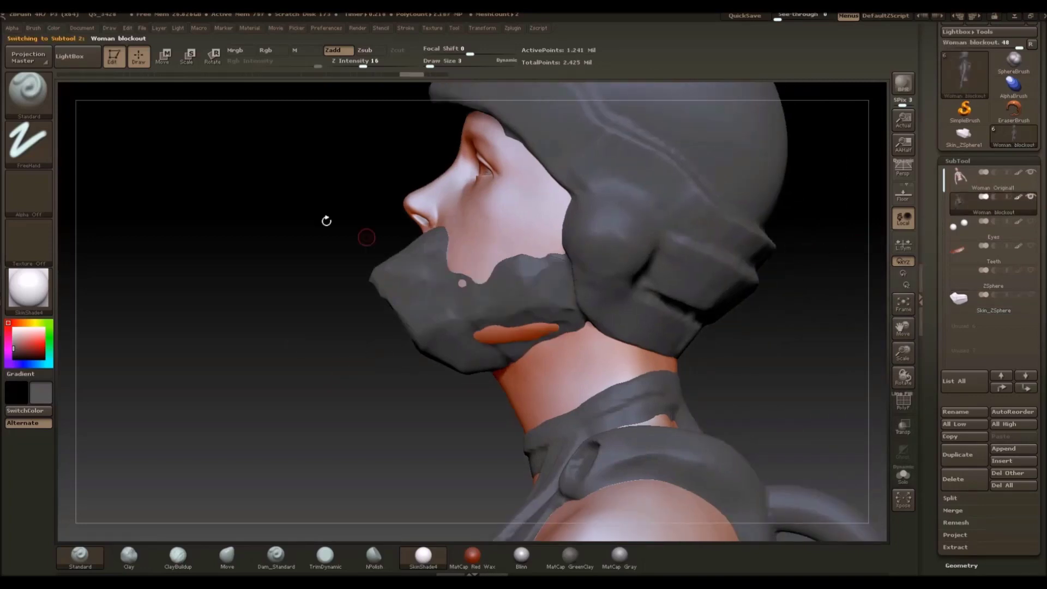
left_click(33, 100)
left_click(61, 155)
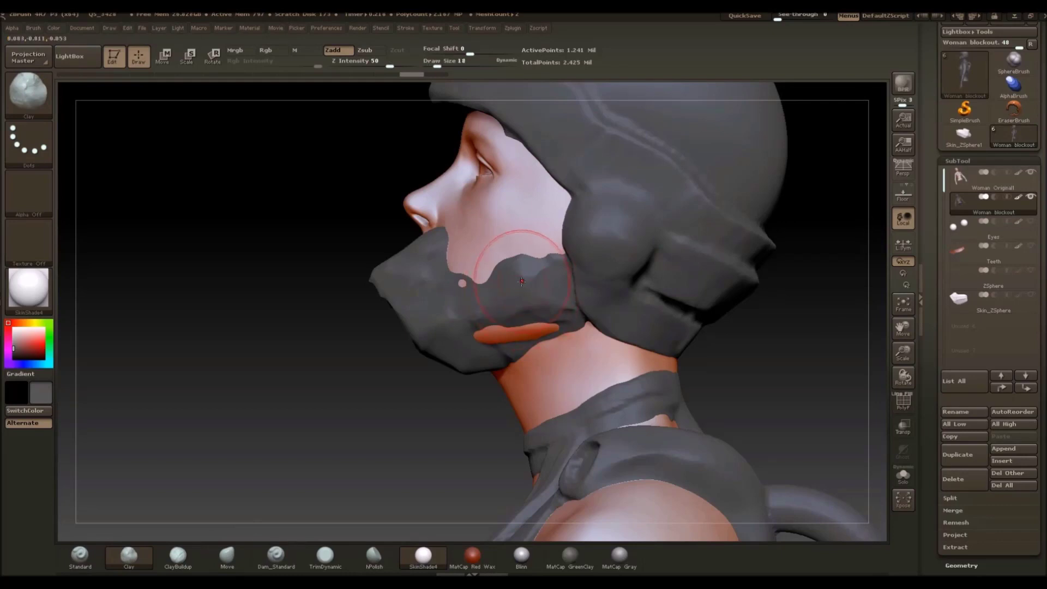
key("bracketleft")
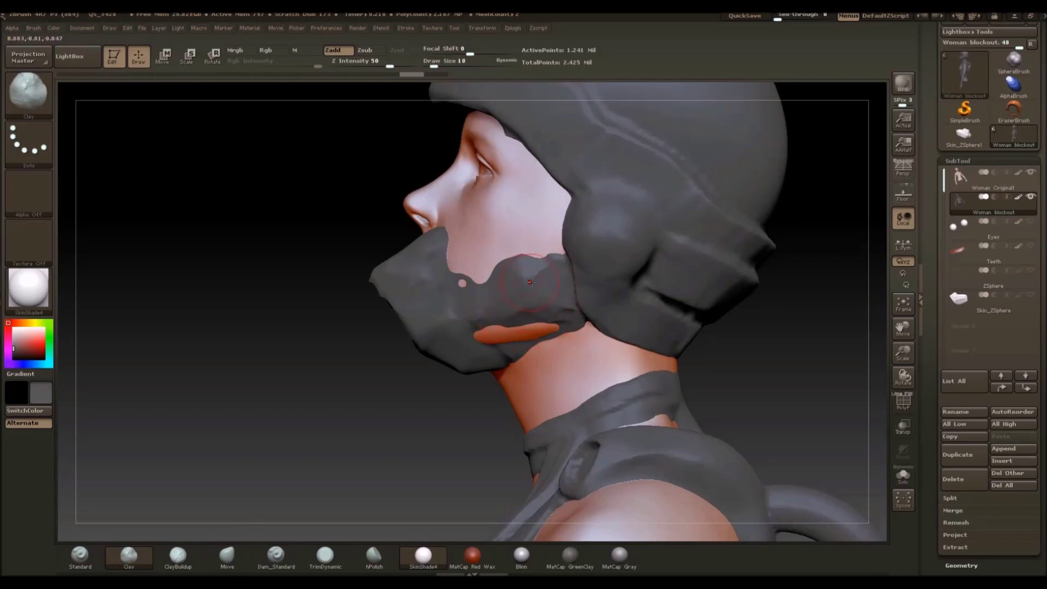
left_click(1030, 295)
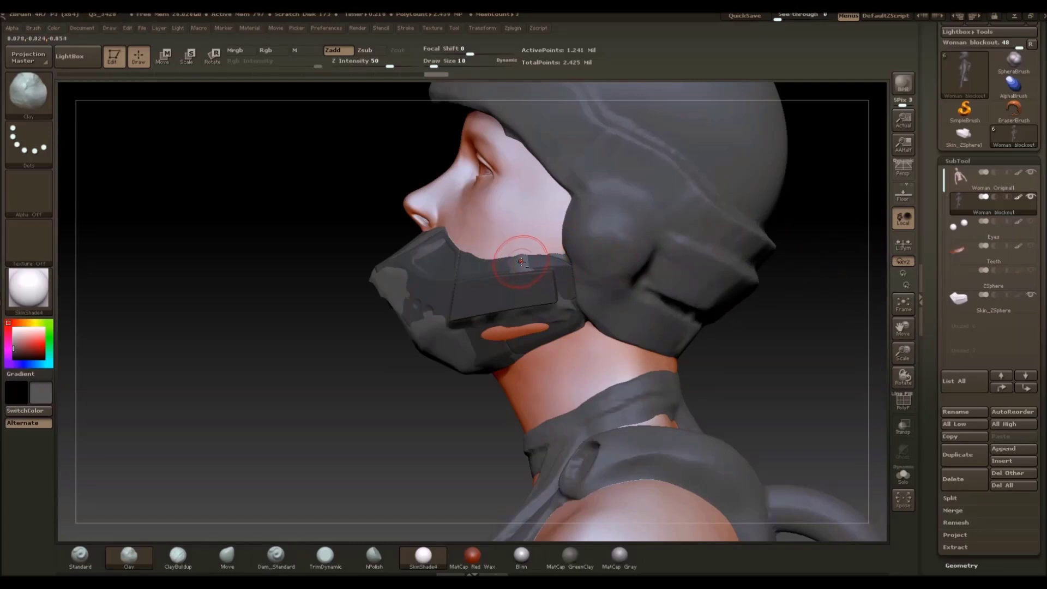
mouse_move(521, 263)
left_mouse_down()
mouse_move(551, 306)
mouse_move(561, 299)
left_mouse_up()
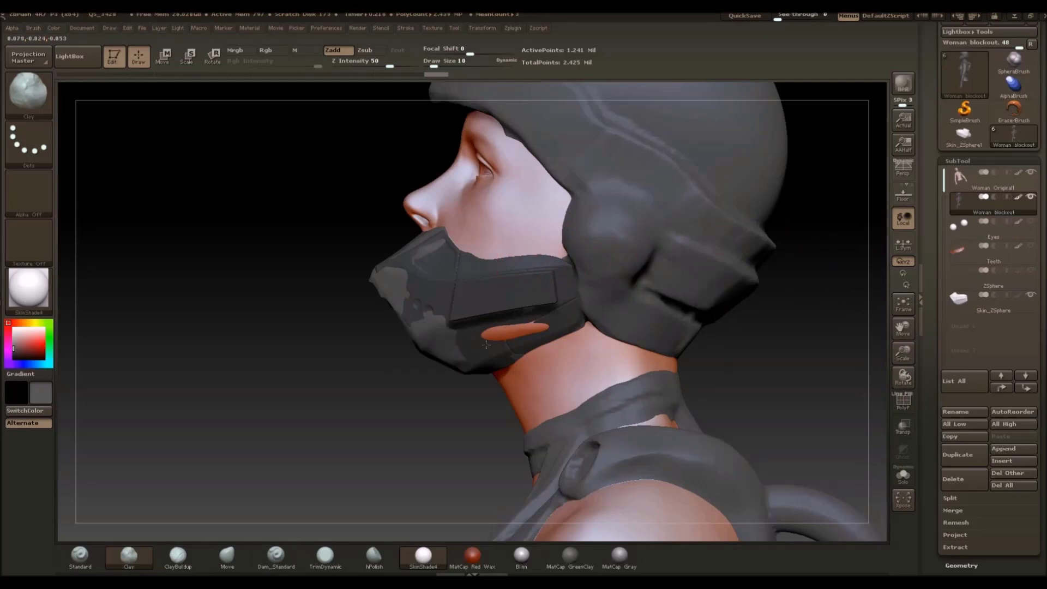
left_click_drag(381, 402, 368, 267)
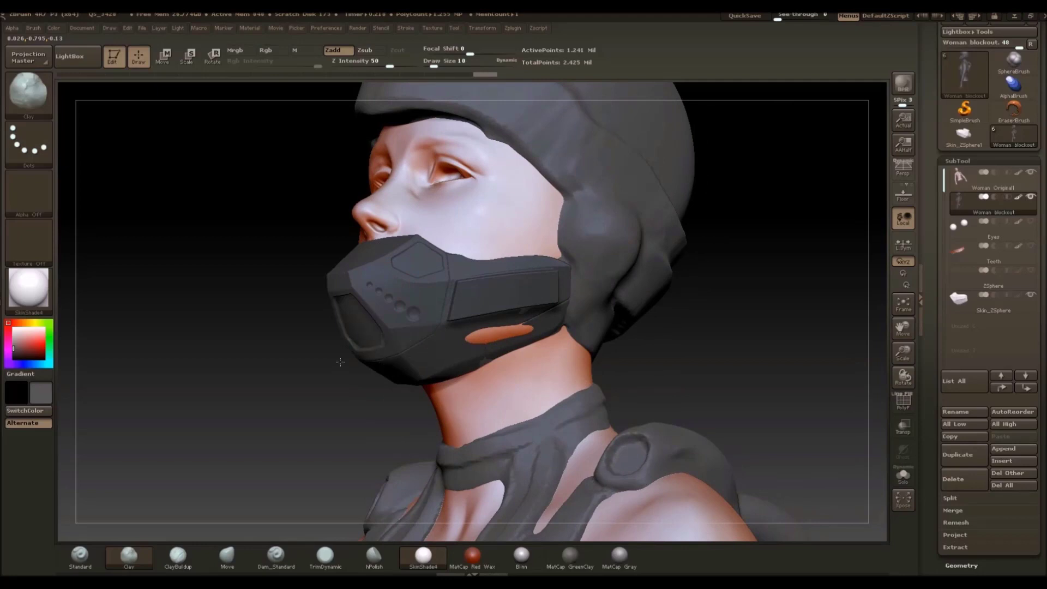
left_click_drag(340, 361, 370, 351)
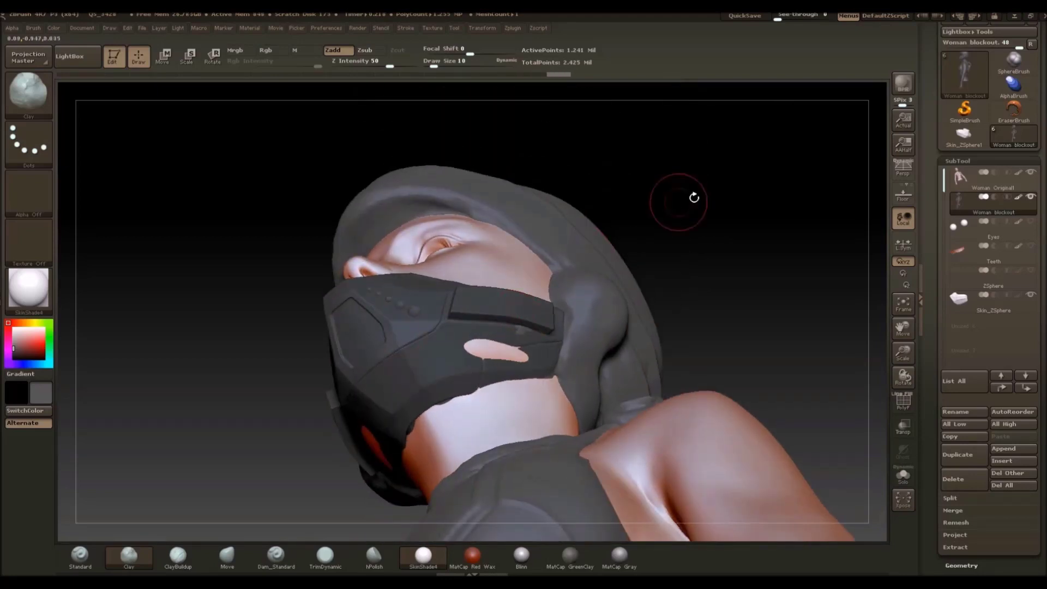
left_click_drag(681, 198, 593, 205)
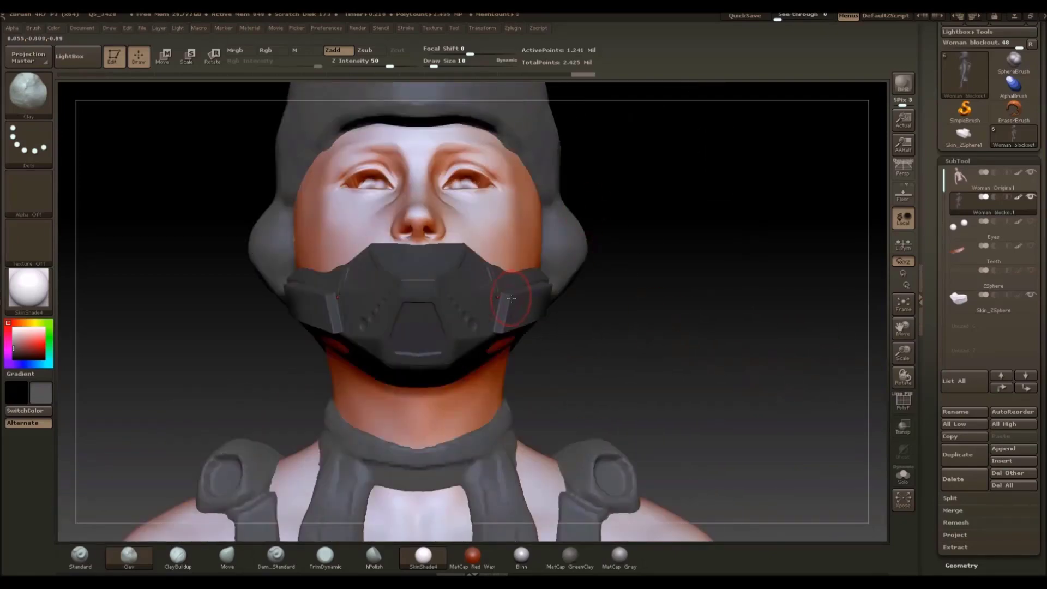
Select the face mask subtool in Move mode and try a small shift with the transpose line
key("w")
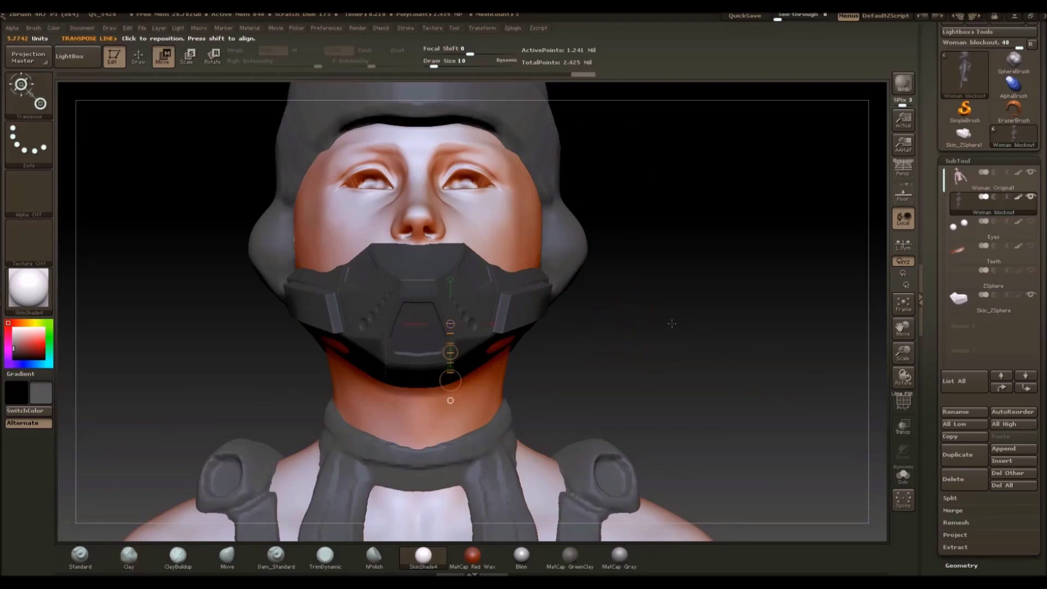
left_click_drag(631, 311, 307, 375)
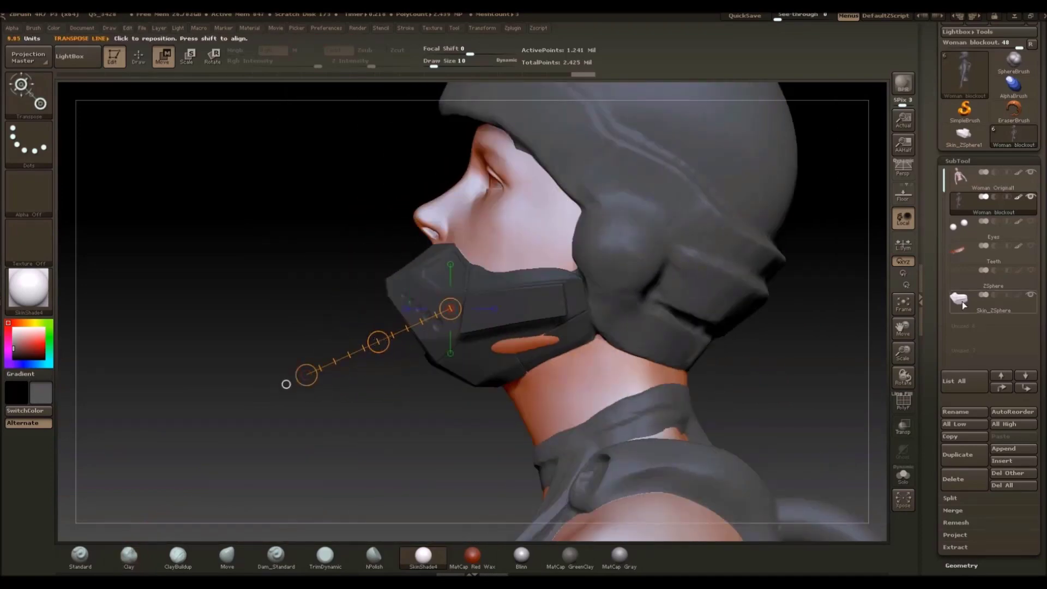
left_click(993, 305)
left_click_drag(380, 343, 374, 342)
key("ctrl+z")
Widen the face mask slightly sideways from the front view with the Move transpose line and return to Draw mode
left_click_drag(327, 376, 463, 361)
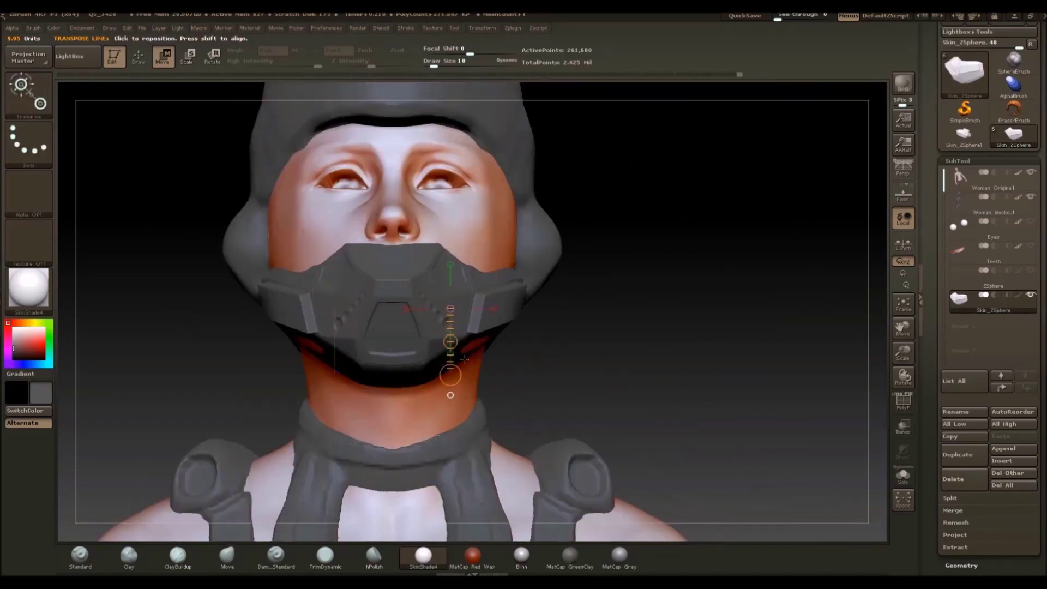
left_click(494, 308)
left_click_drag(525, 309, 532, 307)
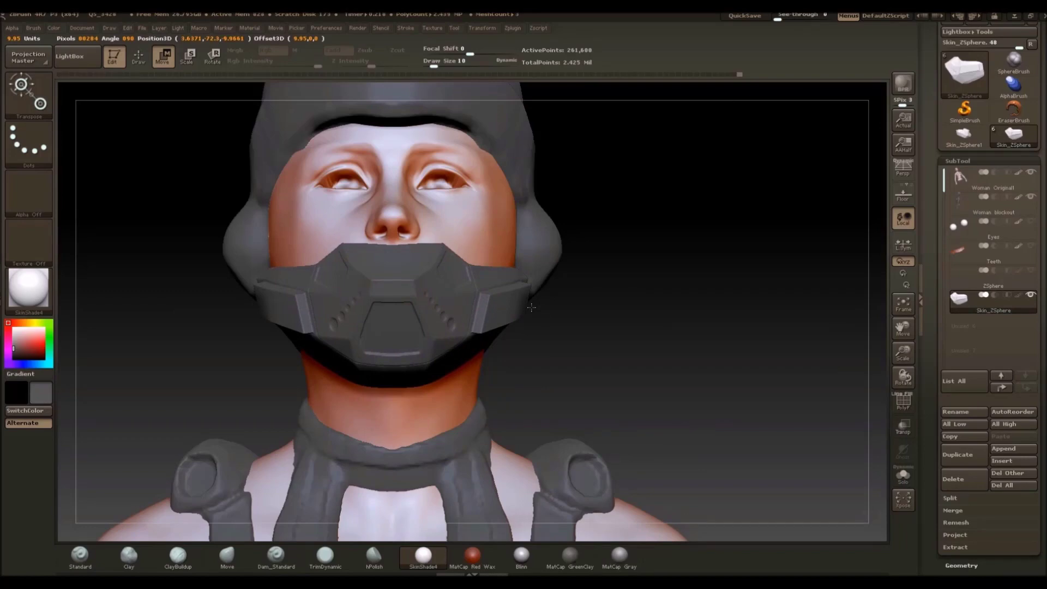
mouse_move(530, 307)
left_mouse_down()
mouse_move(647, 277)
mouse_move(682, 299)
mouse_move(669, 336)
mouse_move(665, 322)
mouse_move(482, 341)
left_mouse_up()
key("q")
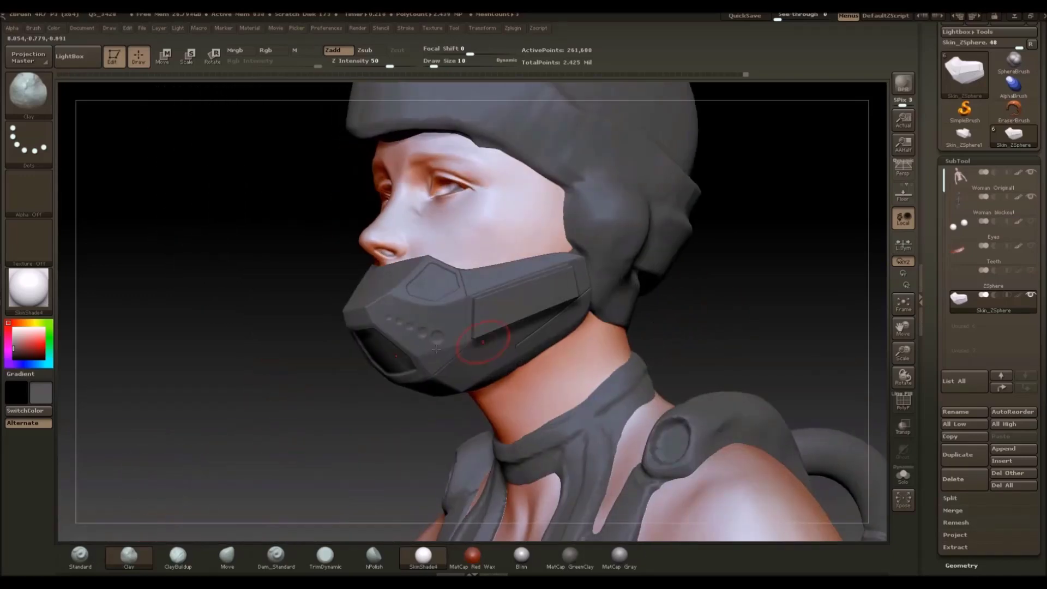
left_click_drag(419, 345, 635, 302)
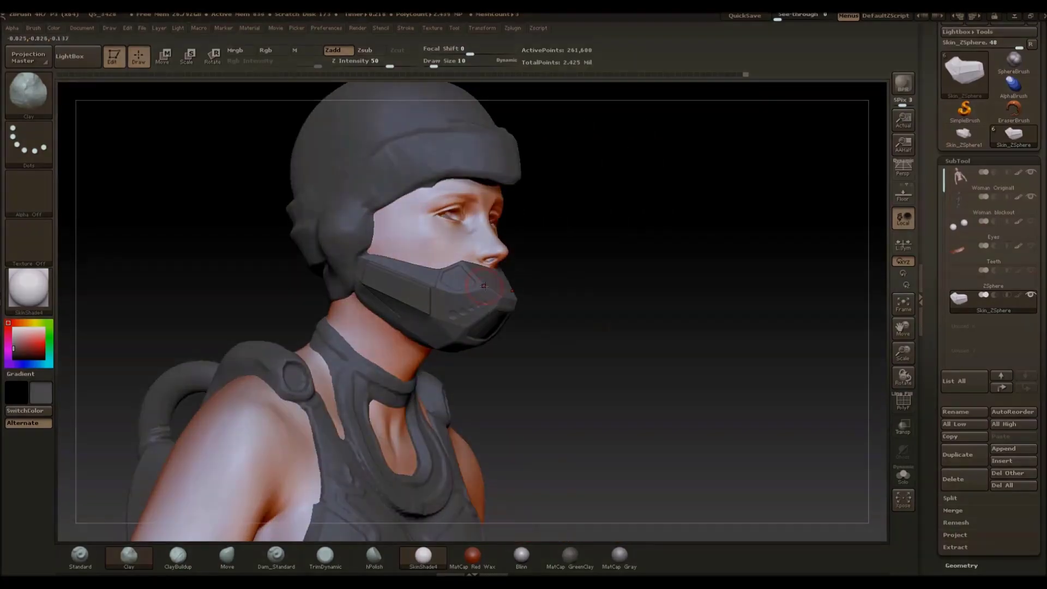